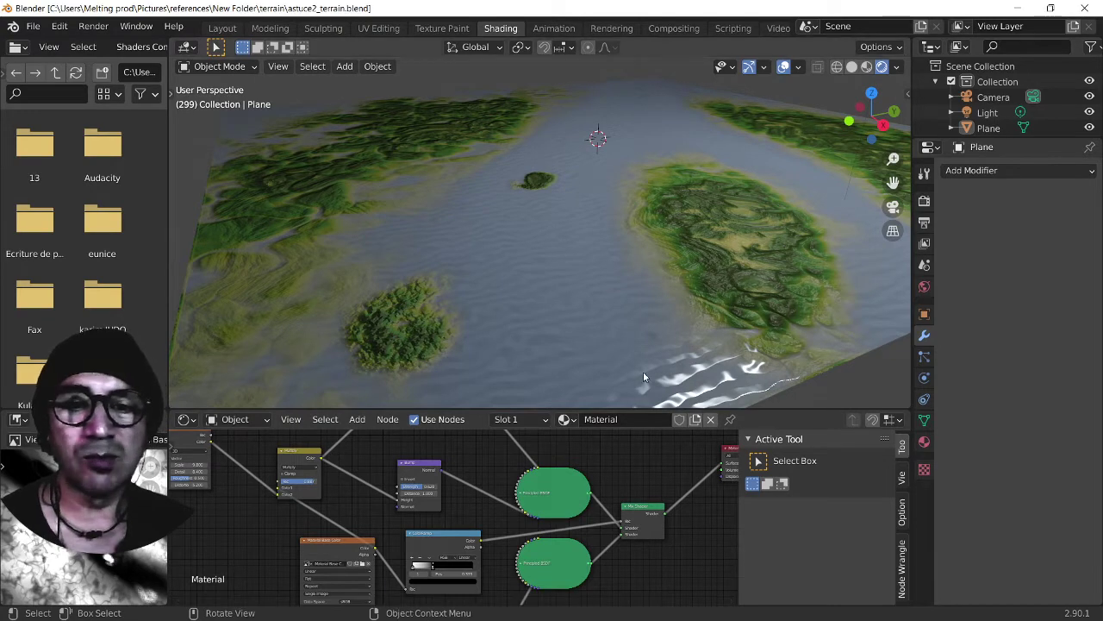
- Play the finished terrain animation and examine the water and islands from several angles
key("space")
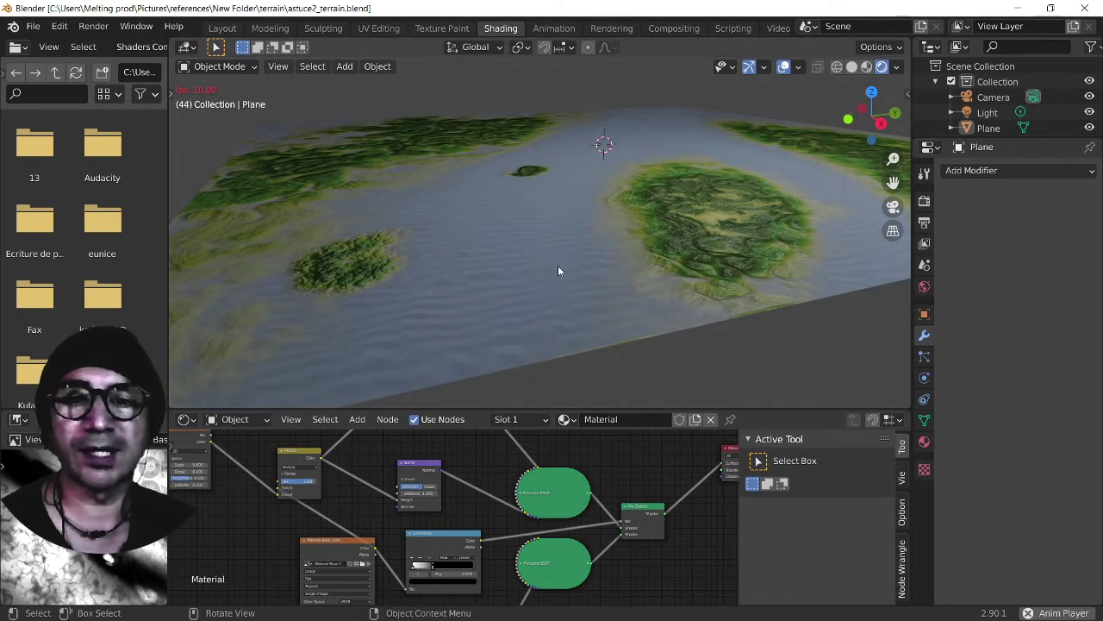
middle_click_drag(558, 266, 656, 255)
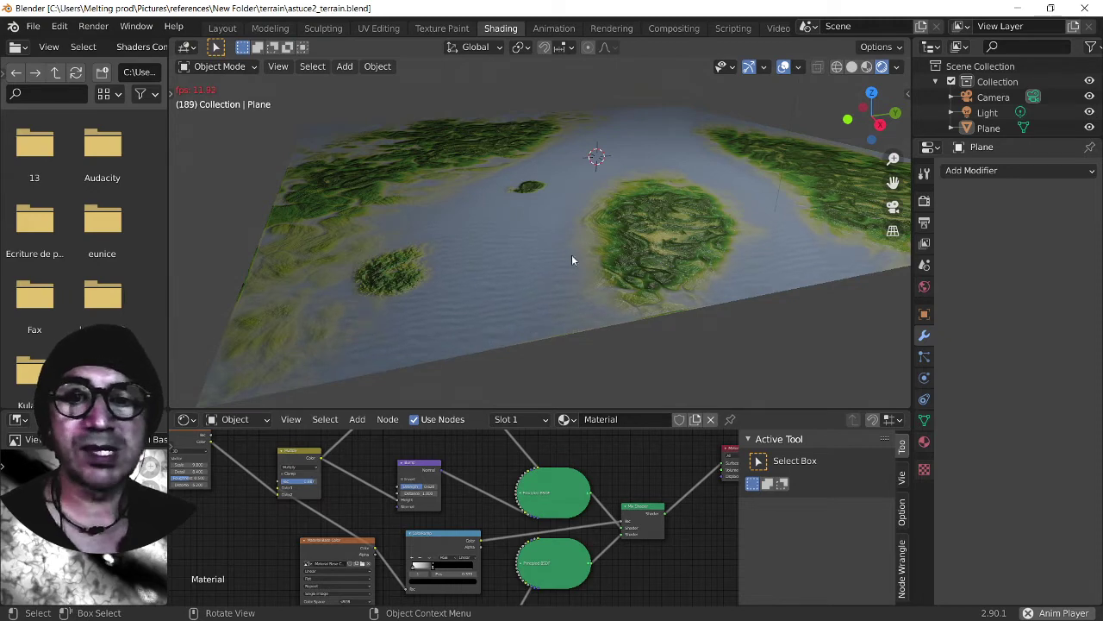
middle_click_drag(518, 236, 668, 307)
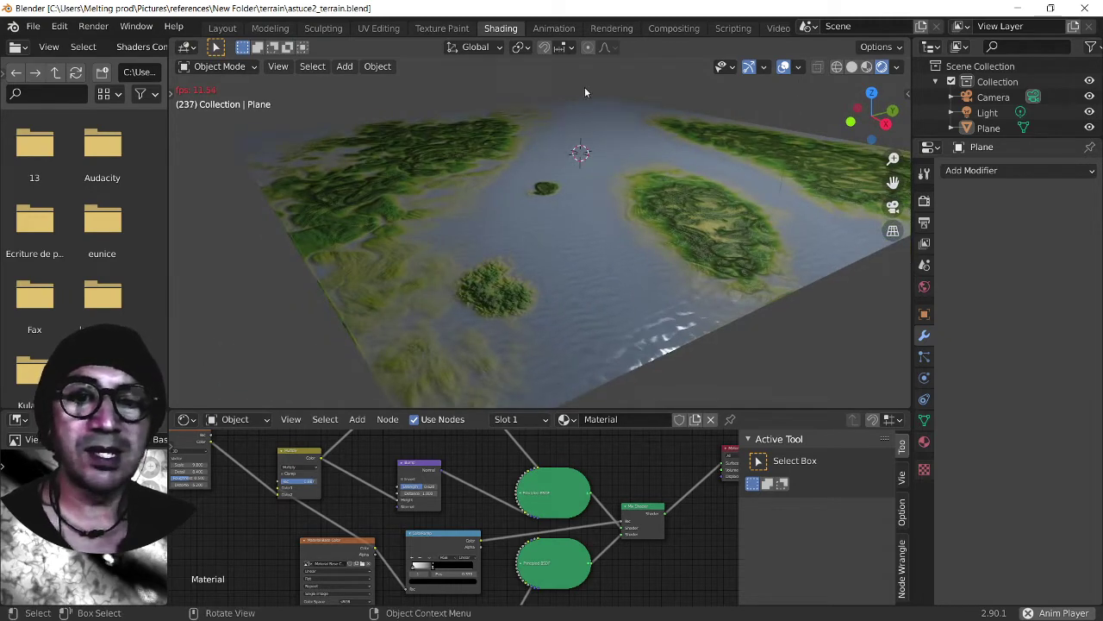
- Create a new General file and delete the default cube
left_click(34, 27)
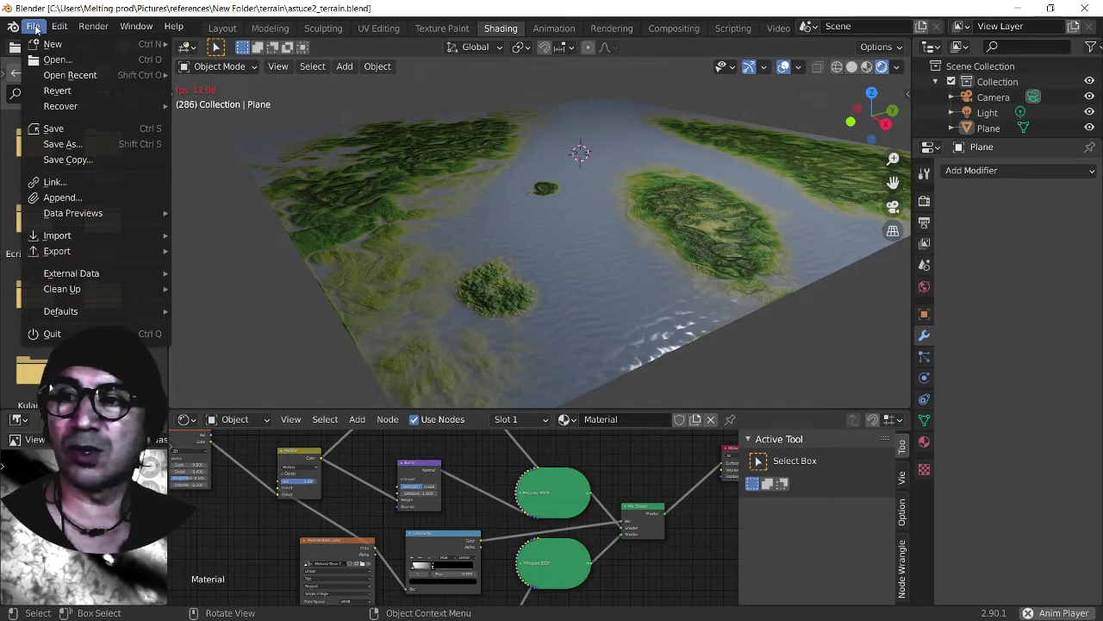
left_click(32, 26)
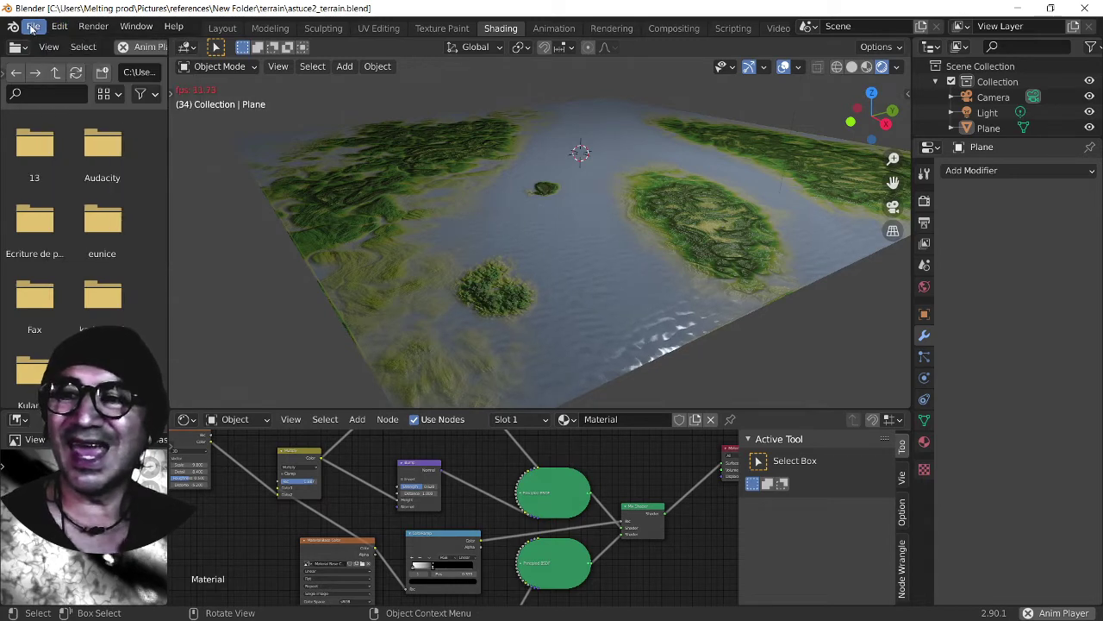
left_click(32, 27)
mouse_move(111, 45)
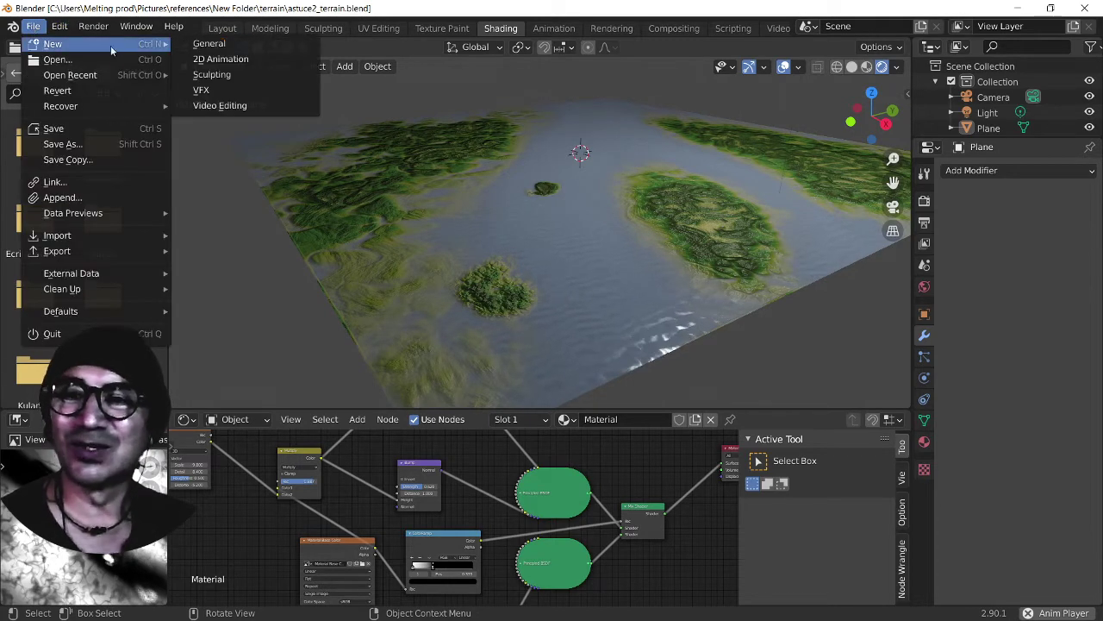
left_click(205, 45)
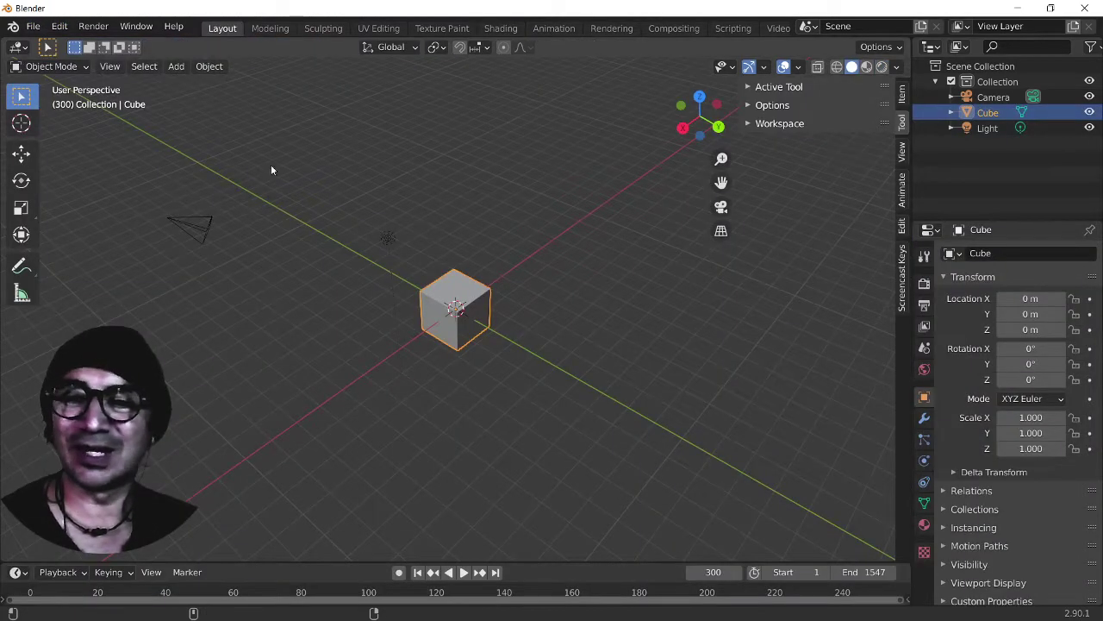
key("x")
left_click(478, 321)
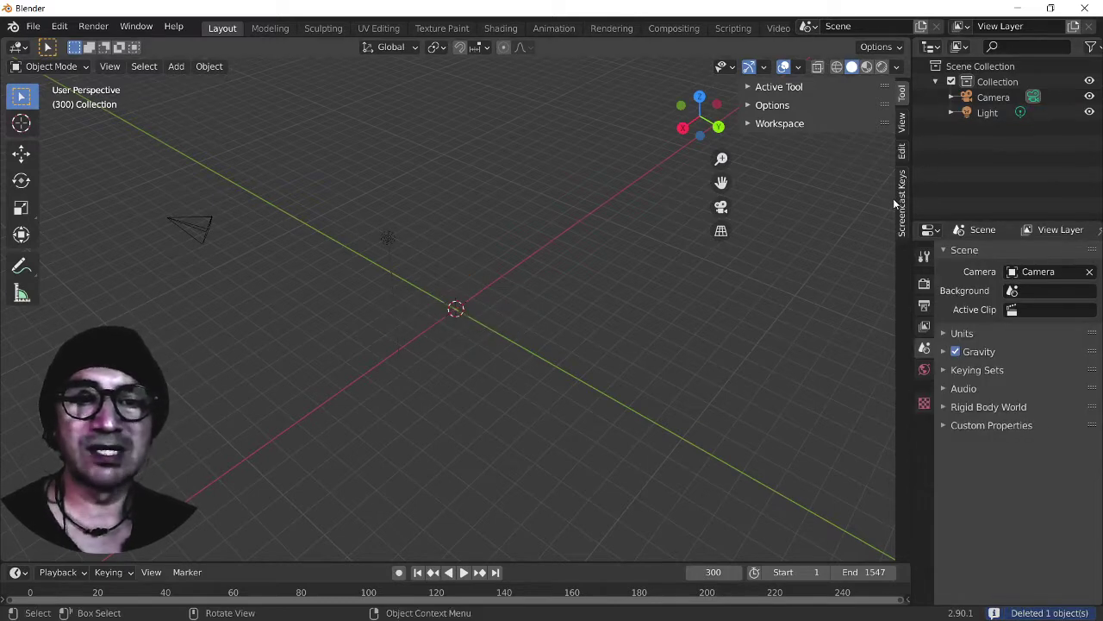
- Enable the Screencast Keys display and collapse its settings
left_click(901, 202)
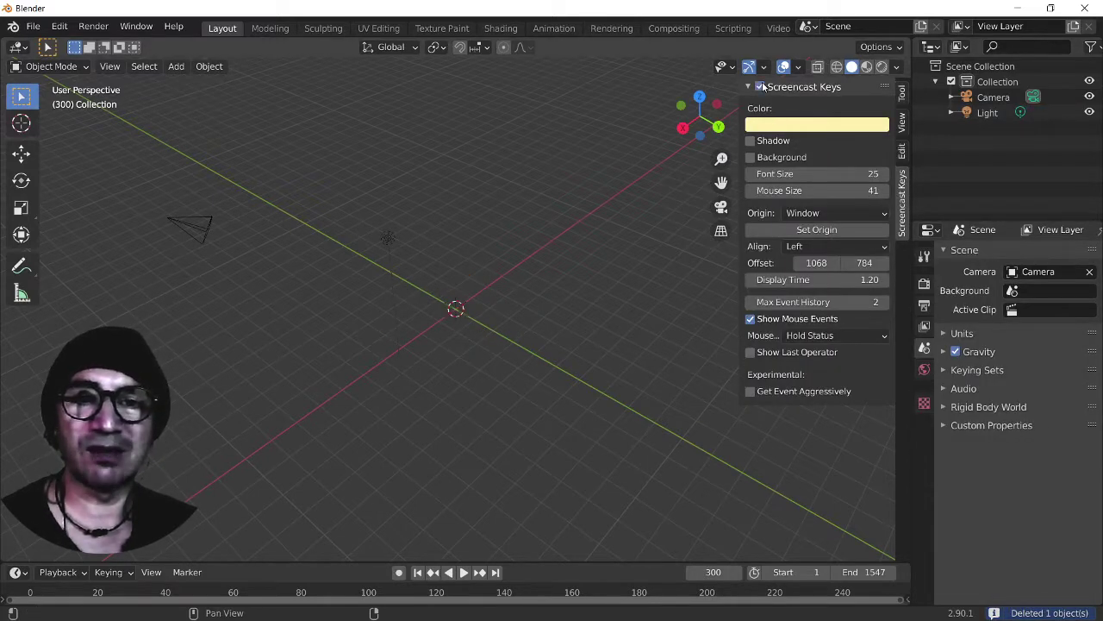
left_click(748, 87)
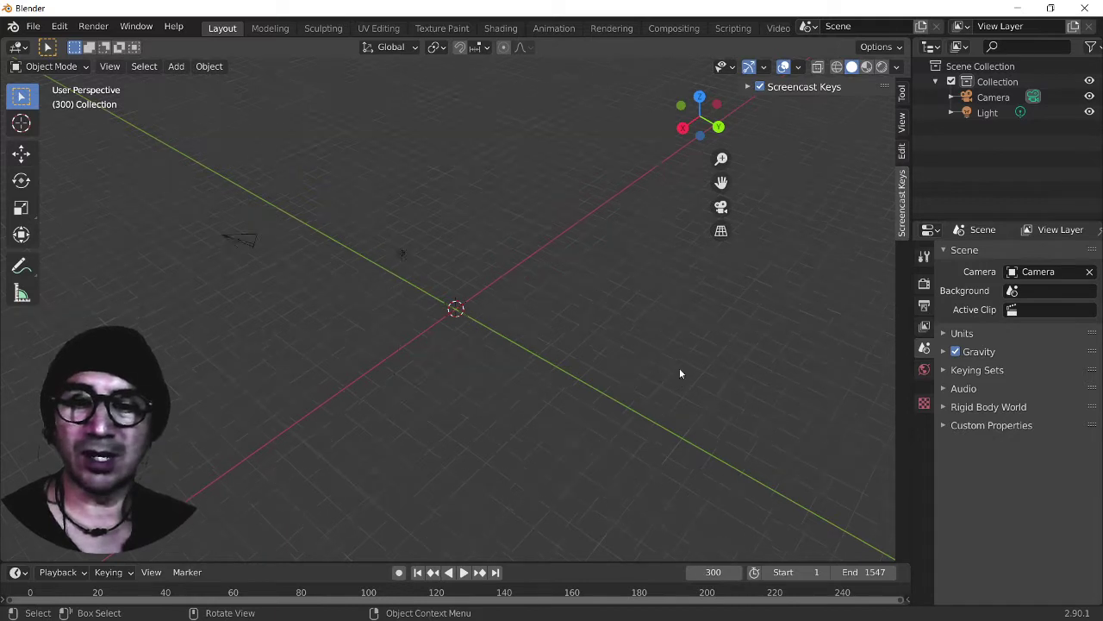
- Add a mesh plane at the origin and scale it up uniformly to about 7.7
key("KP_1")
middle_click_drag(641, 359, 614, 411)
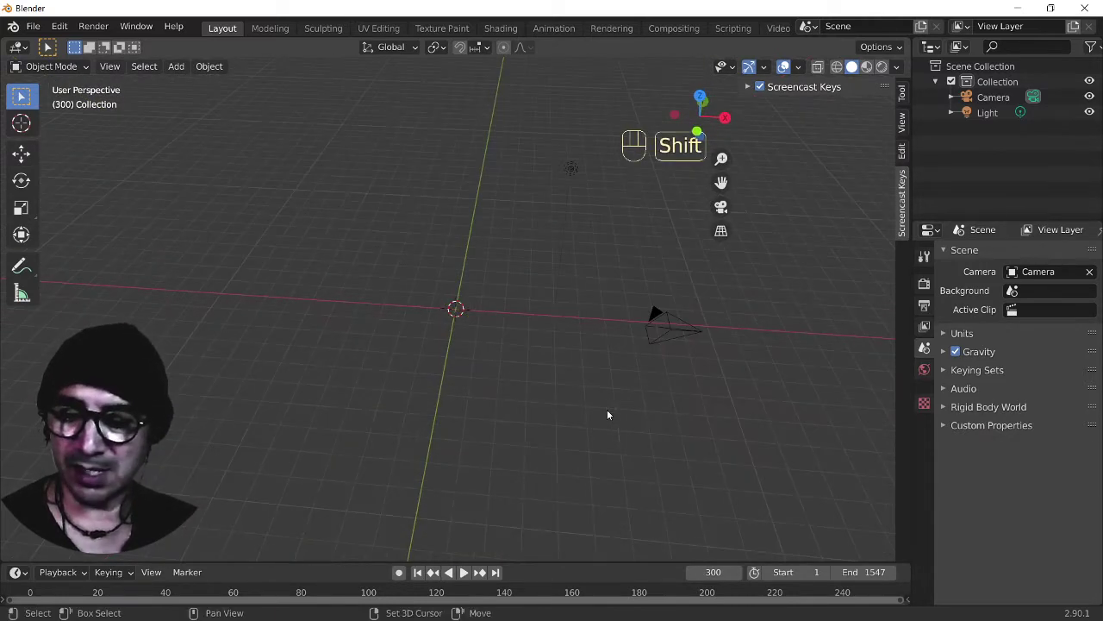
key("shift+a")
mouse_move(573, 307)
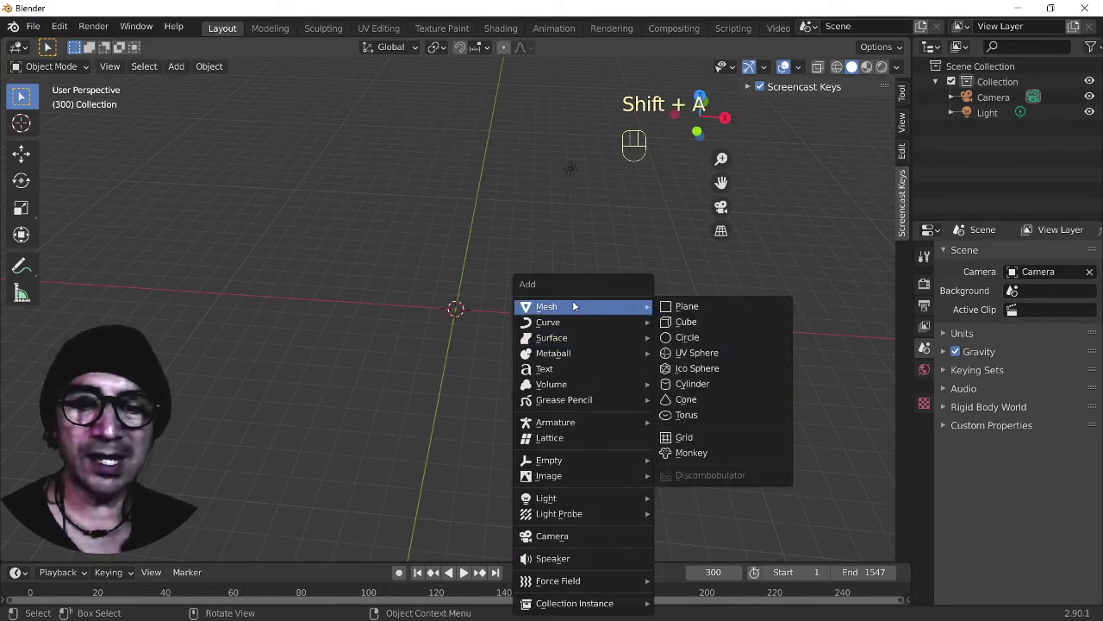
left_click(683, 306)
key("s")
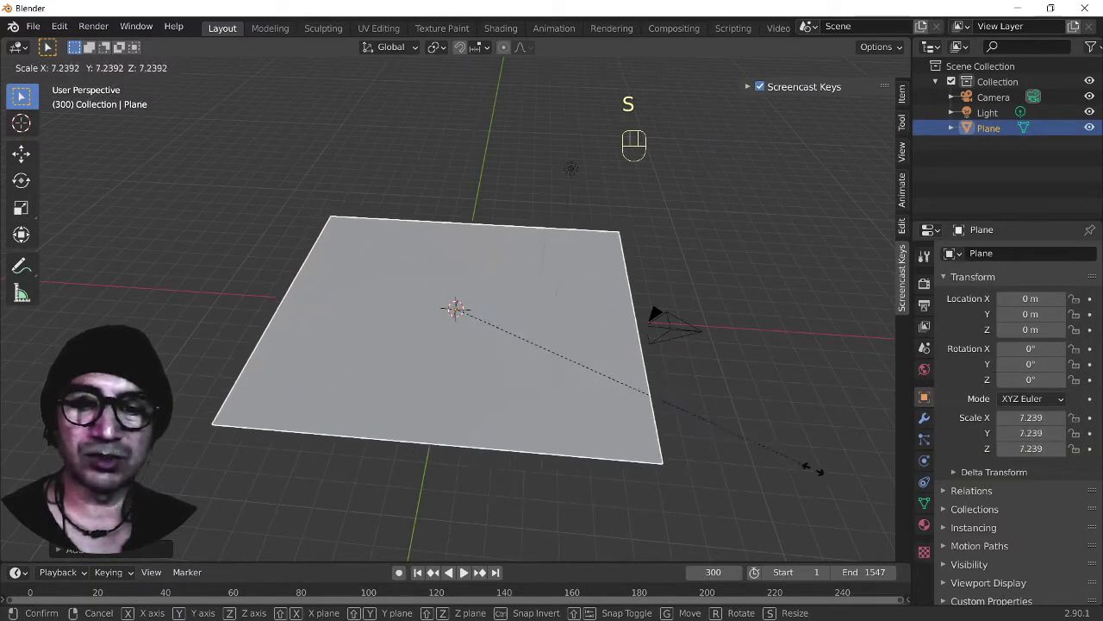
left_click(833, 483)
- Align the camera to a perspective view looking down along the length of the plane
key("KP_7")
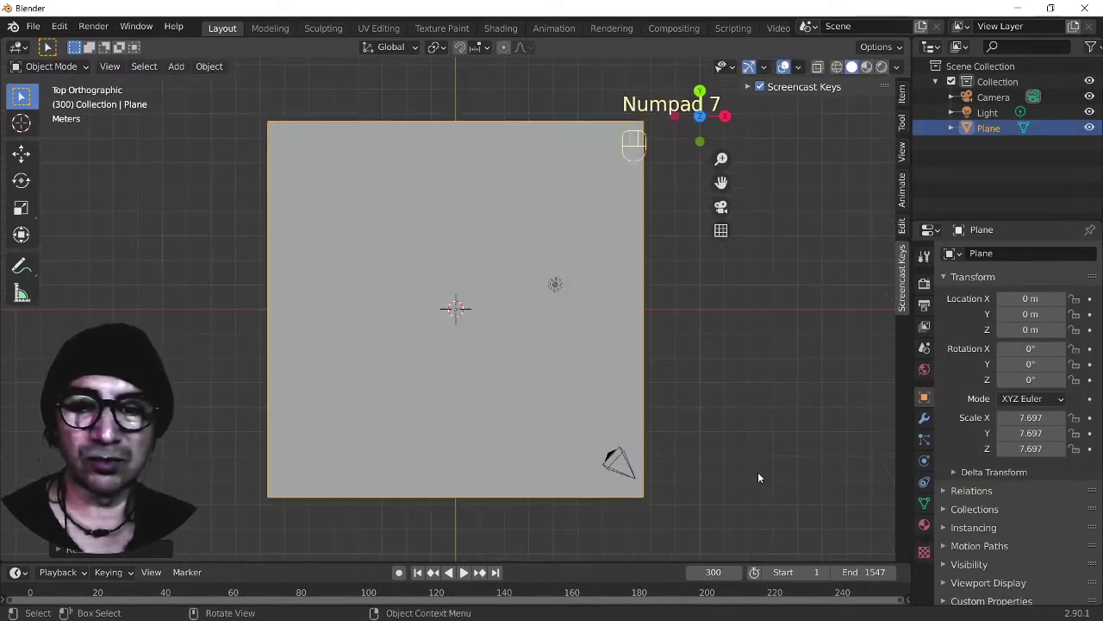
middle_click_drag(480, 509, 485, 399)
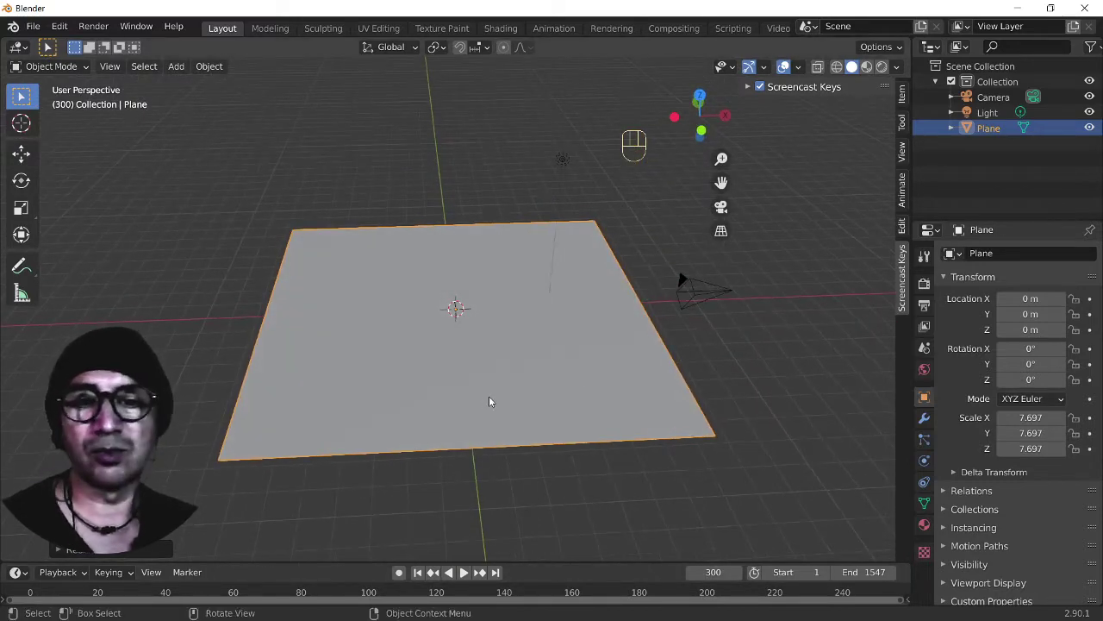
middle_click_drag(634, 405, 623, 387)
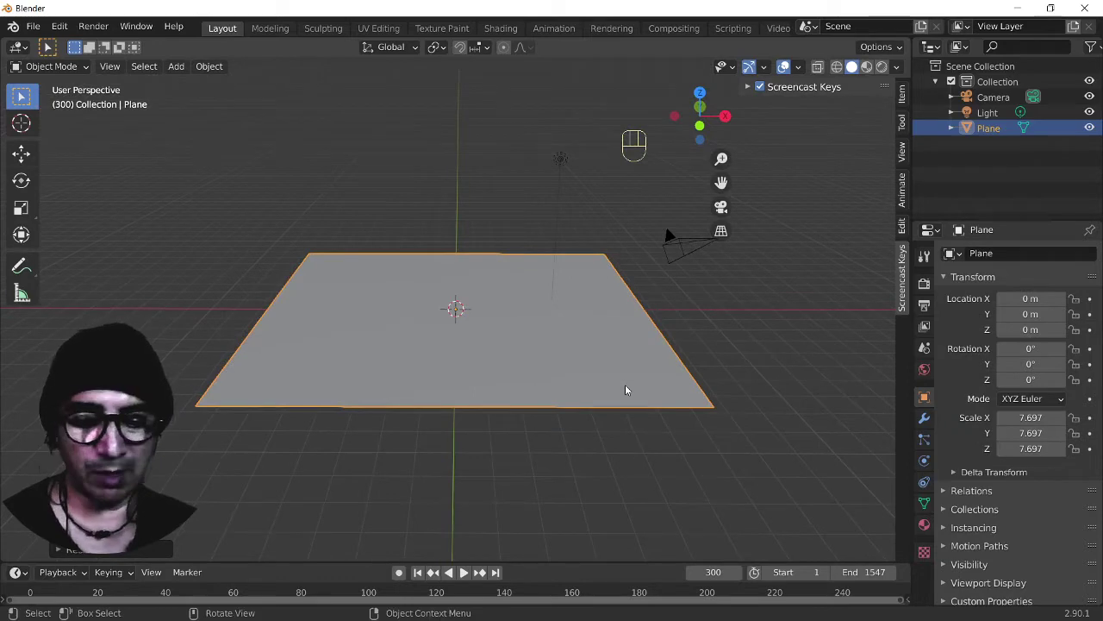
key("ctrl+alt+KP_0")
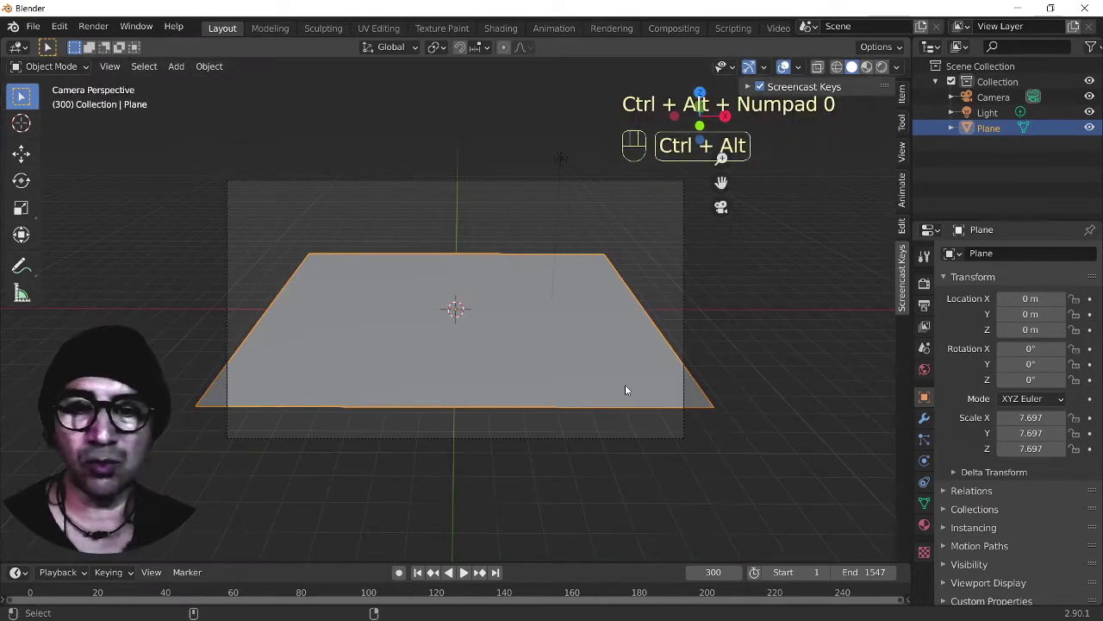
- In the Texture Paint workspace, add a Bump paint slot named terrinbump to the plane, with a mid-grey colour and no alpha
middle_click_drag(657, 375, 658, 381)
scroll(658, 382, "up", 3)
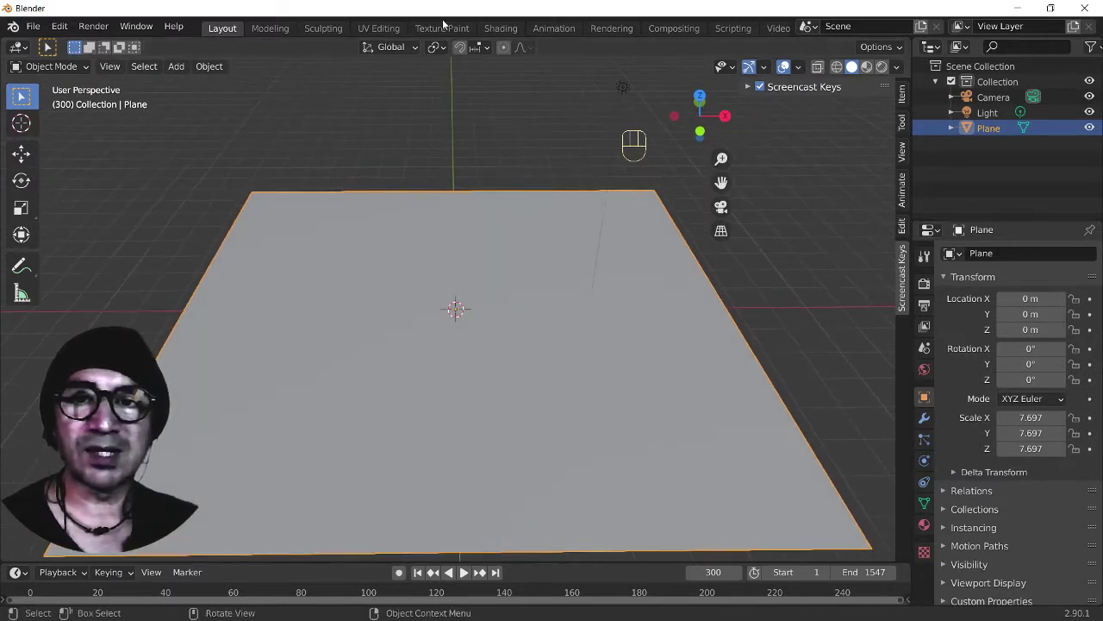
left_click(442, 27)
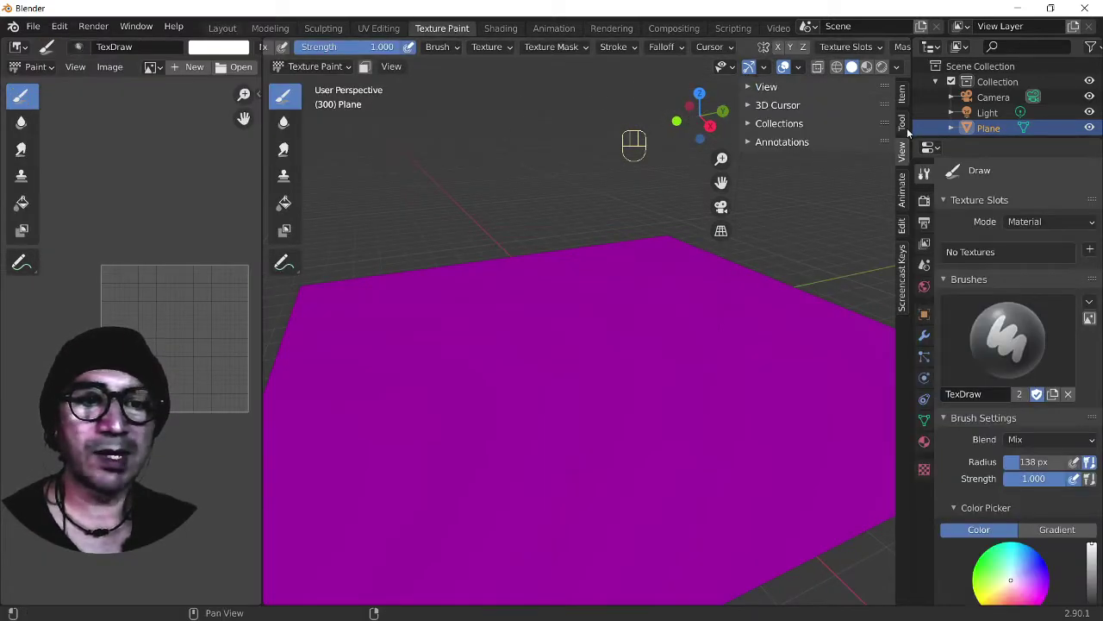
left_click(901, 122)
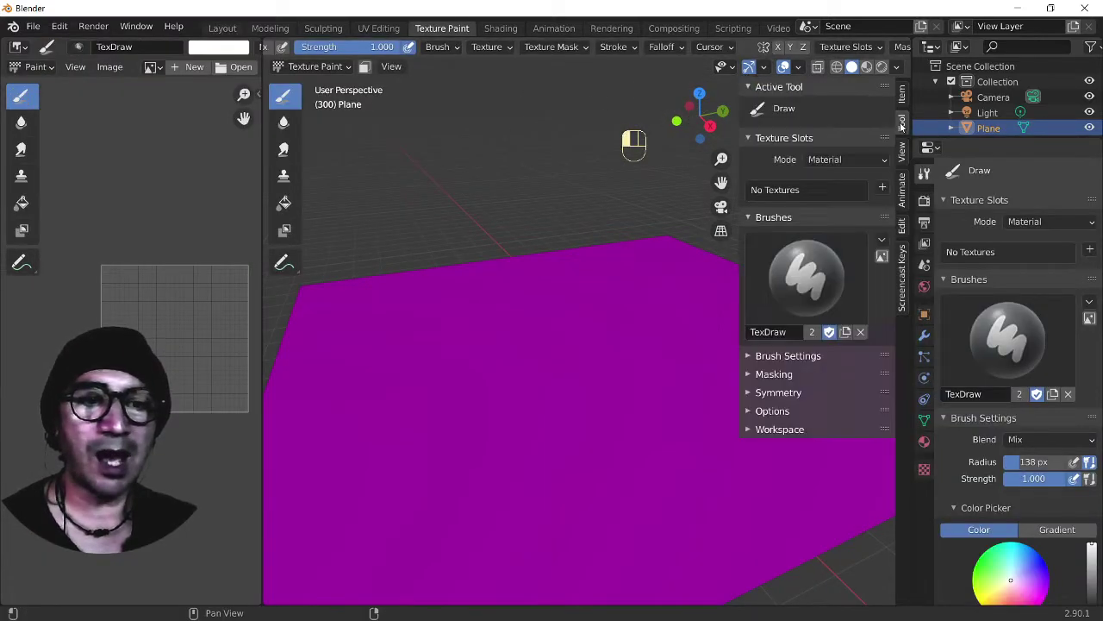
left_click(882, 190)
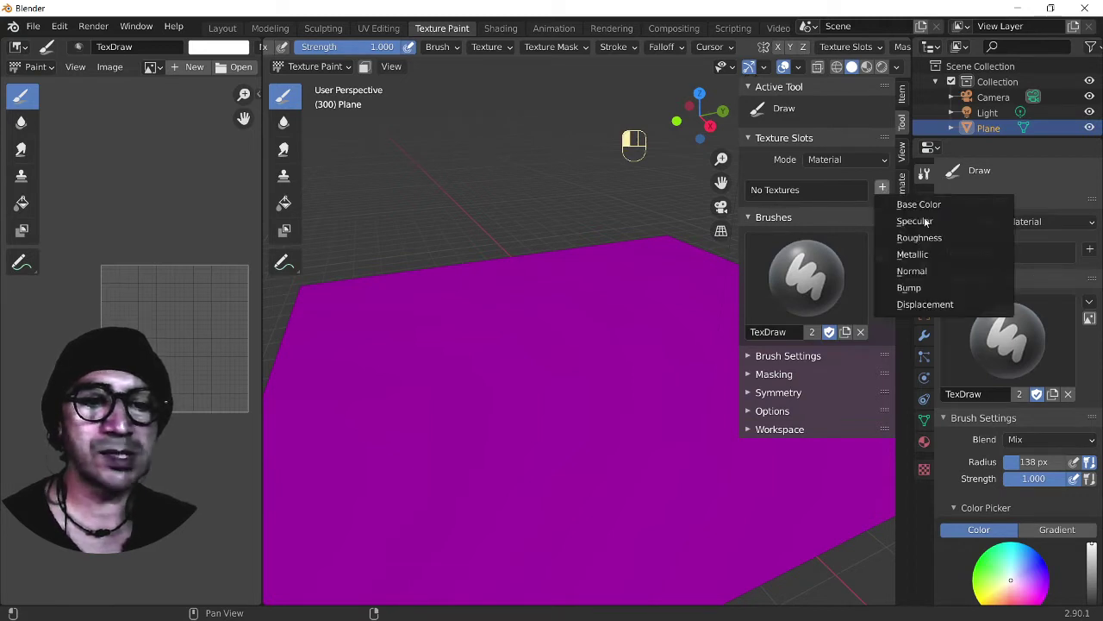
left_click(912, 288)
left_click(982, 378)
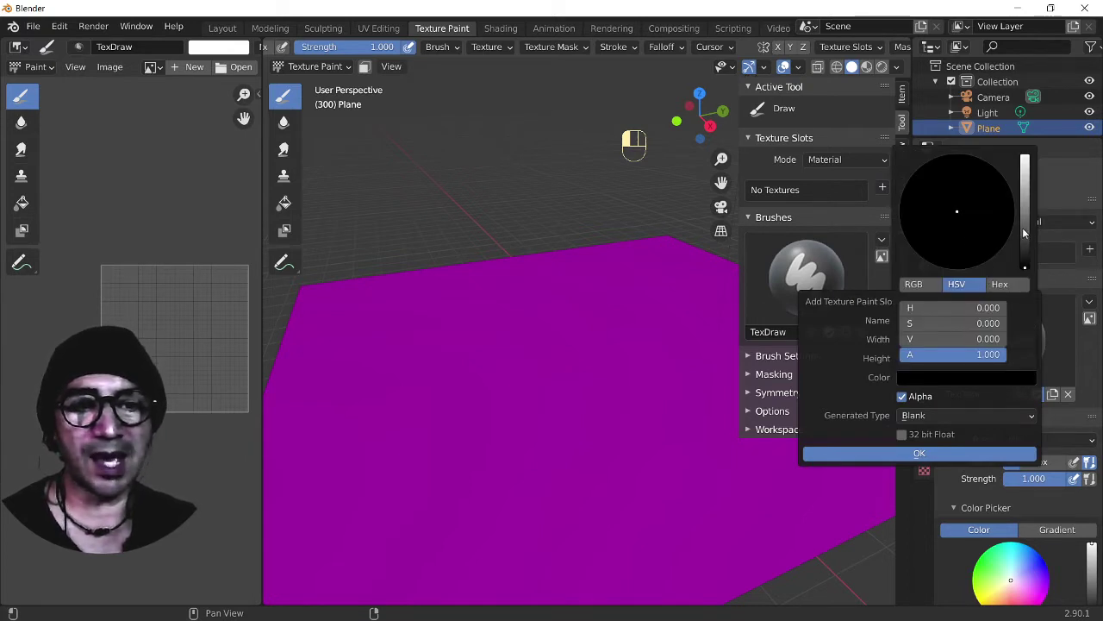
left_click_drag(1024, 233, 1025, 215)
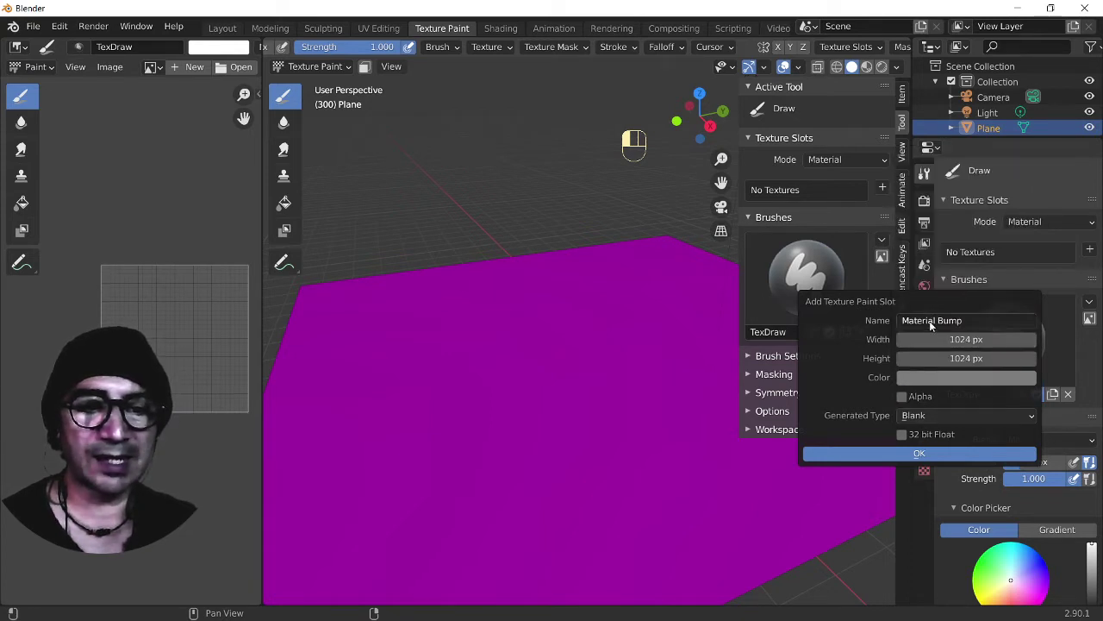
type("te")
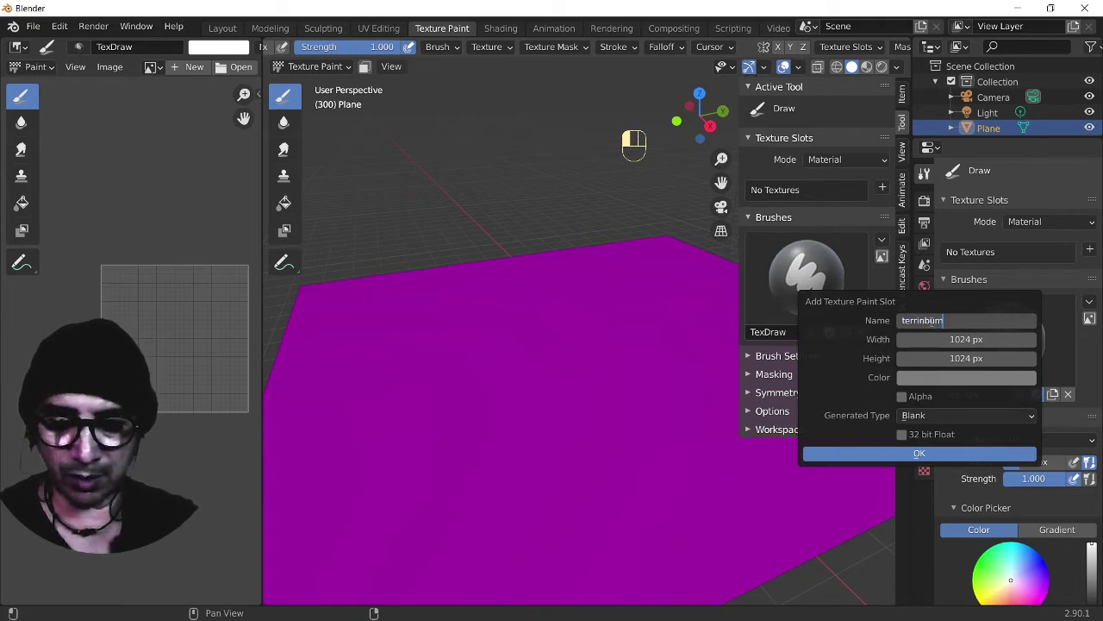
key("Return")
left_click(957, 453)
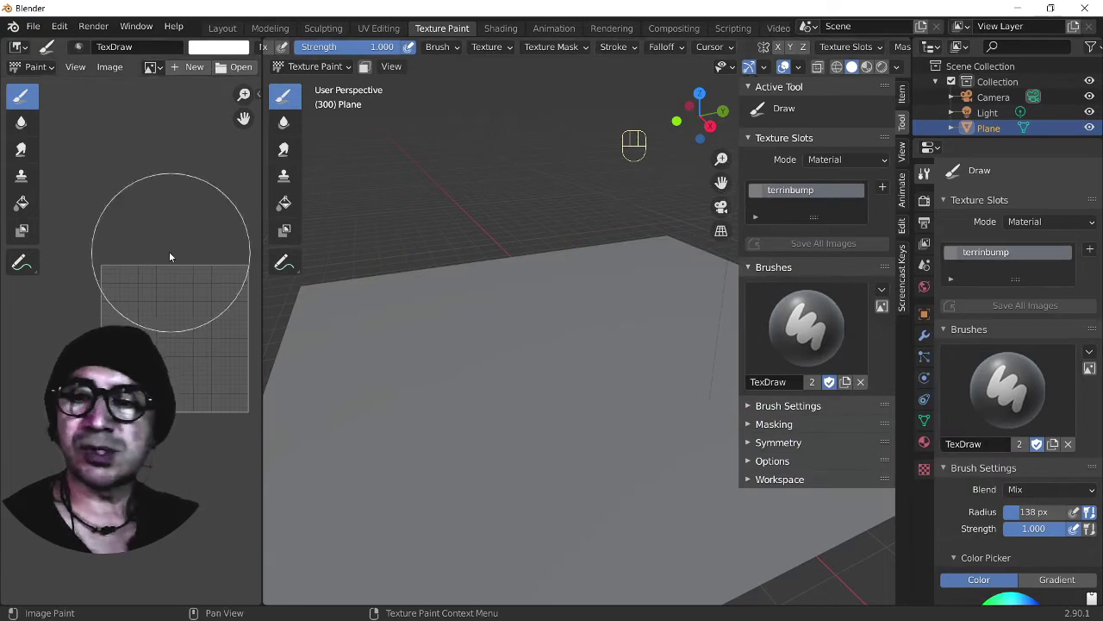
- Show the terrinbump texture in the image editor and save the project as untitled2.blend in the terrain folder
left_click(781, 189)
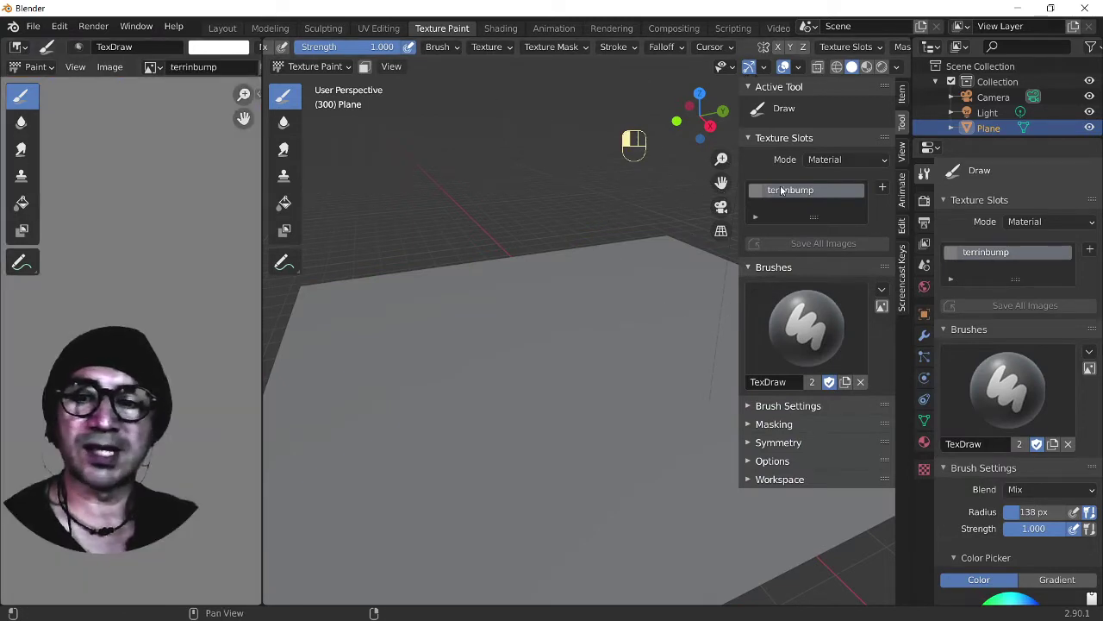
left_click(101, 69)
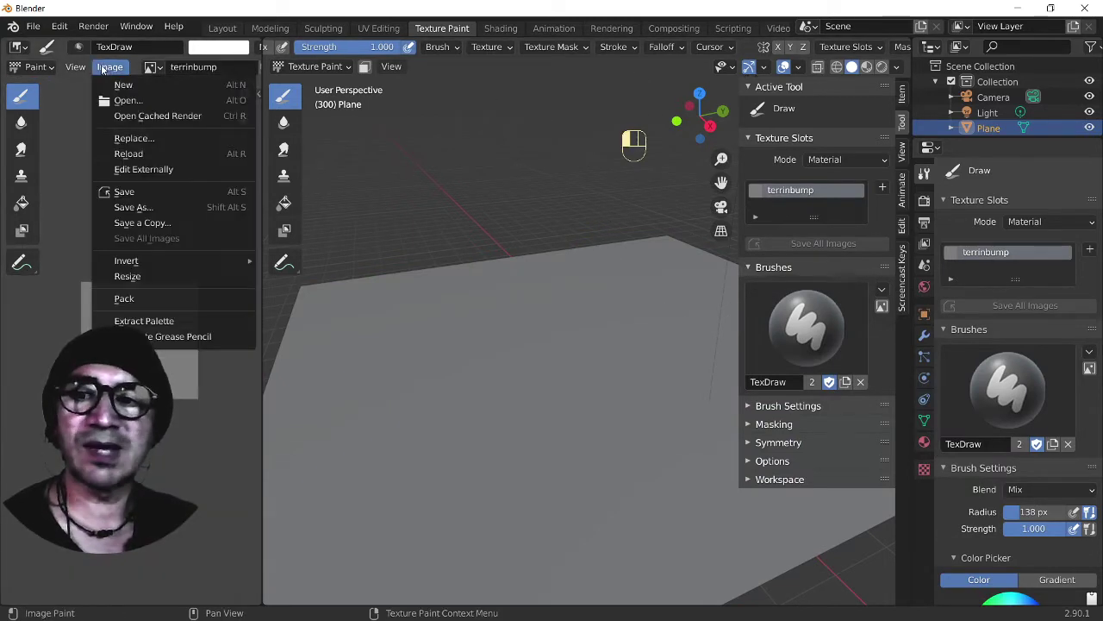
left_click(35, 29)
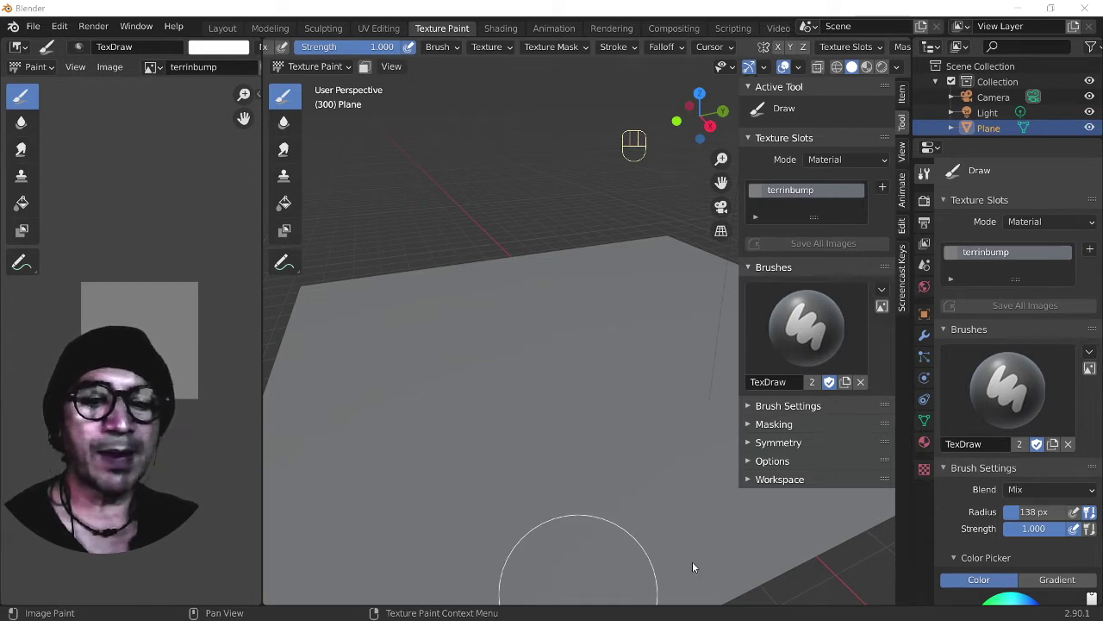
key("Return")
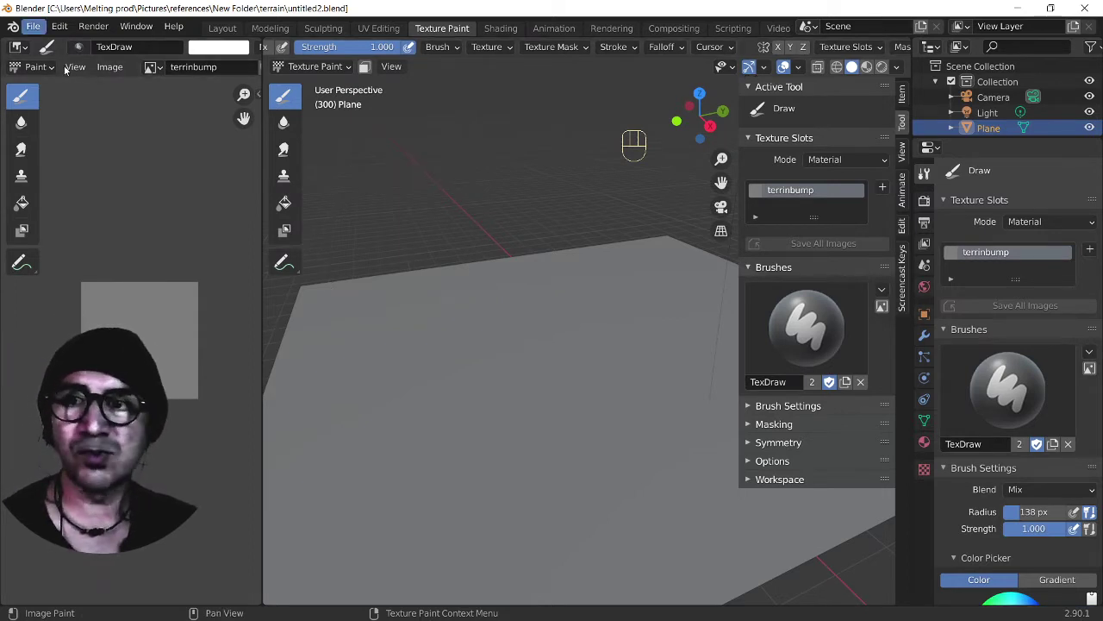
- Save the terrinbump image as a separate file
left_click(110, 66)
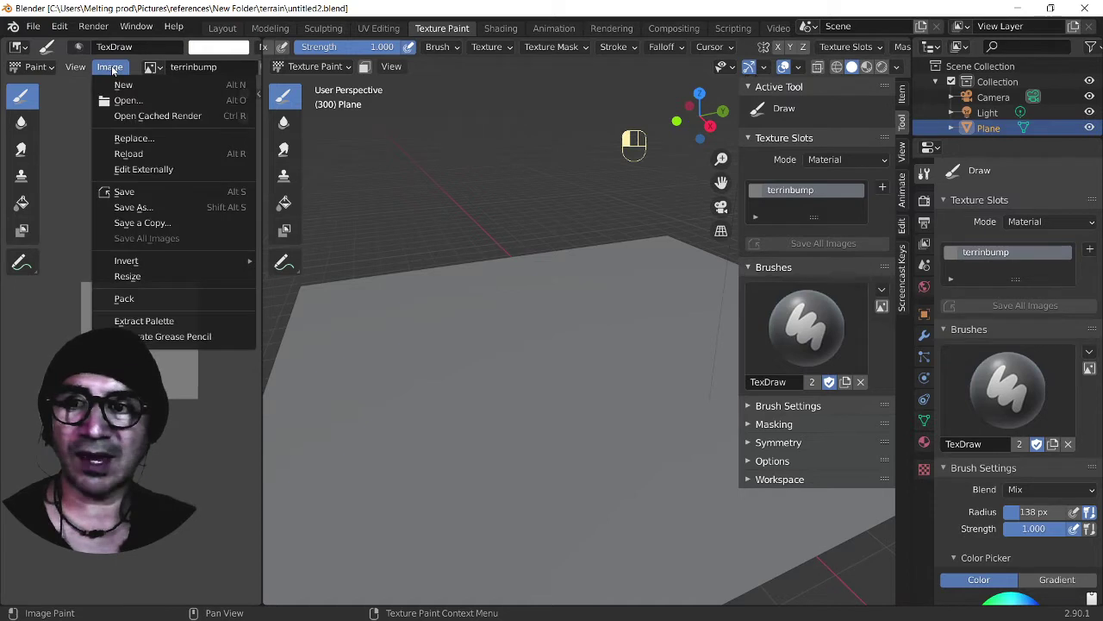
left_click(131, 207)
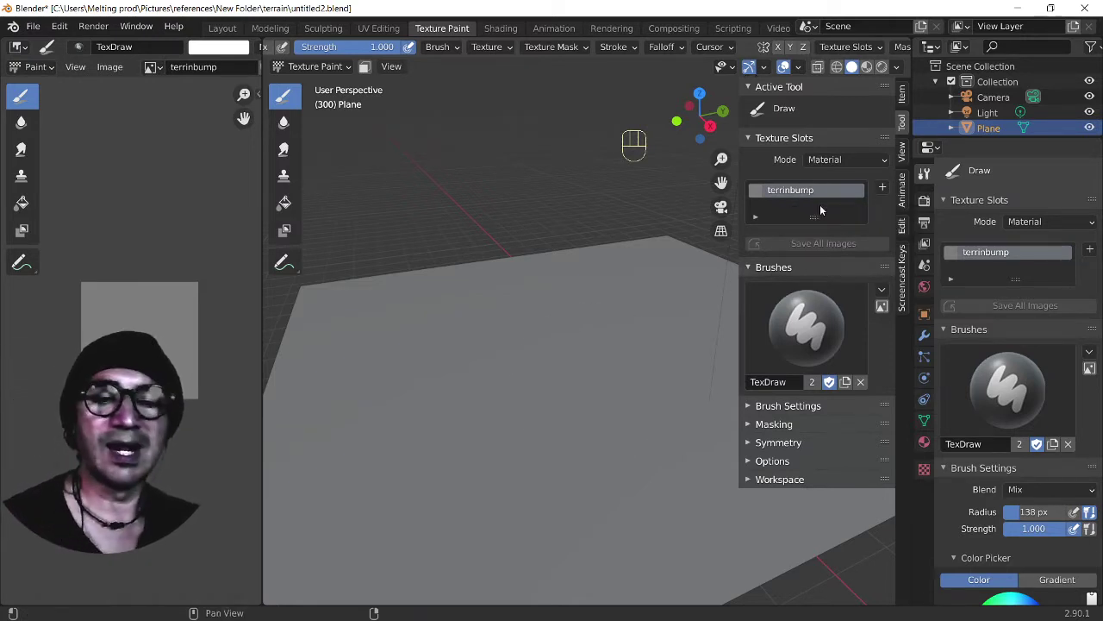
- Set the brush radius to 38 px and paint a black riverbed with several branches diagonally across the plane
scroll(607, 346, "down", 3)
scroll(612, 356, "down", 2)
key("f")
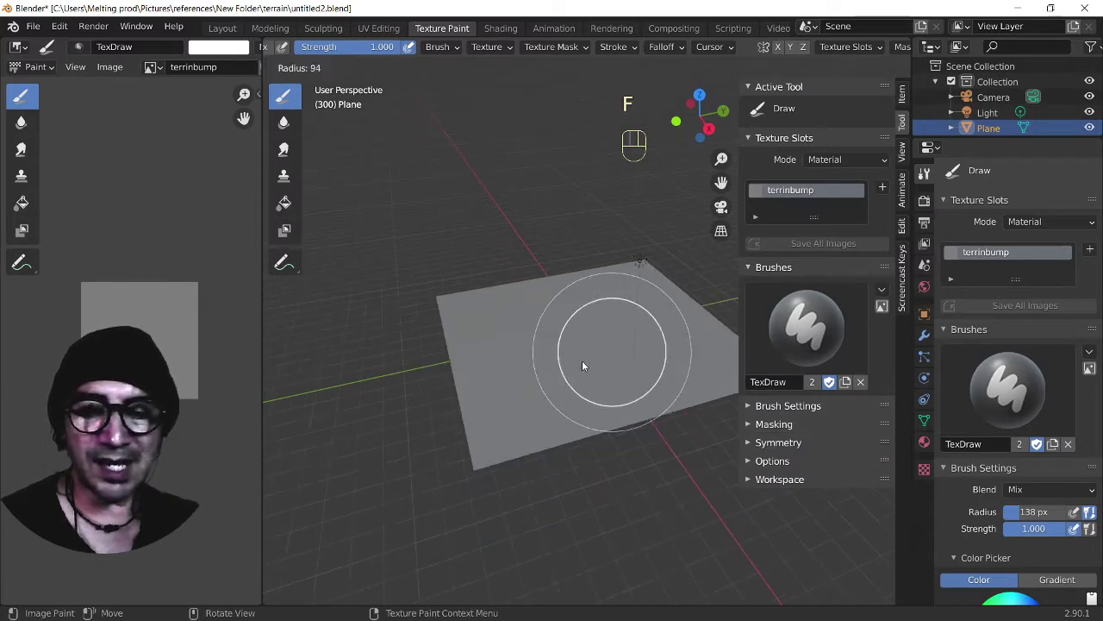
left_click(556, 373)
mouse_move(560, 375)
middle_mouse_down()
mouse_move(574, 382)
mouse_move(451, 495)
mouse_move(473, 510)
middle_mouse_up()
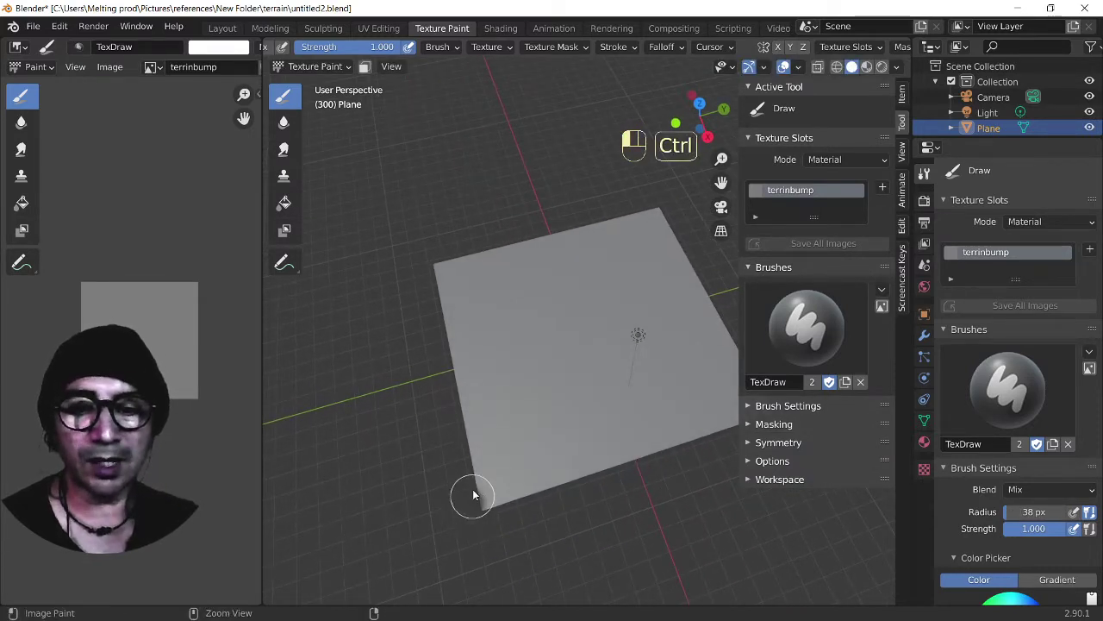
mouse_move(468, 492)
left_mouse_down("ctrl")
mouse_move(530, 436)
mouse_move(649, 198)
mouse_move(565, 438)
left_mouse_up("ctrl")
middle_click_drag(515, 561, 490, 540)
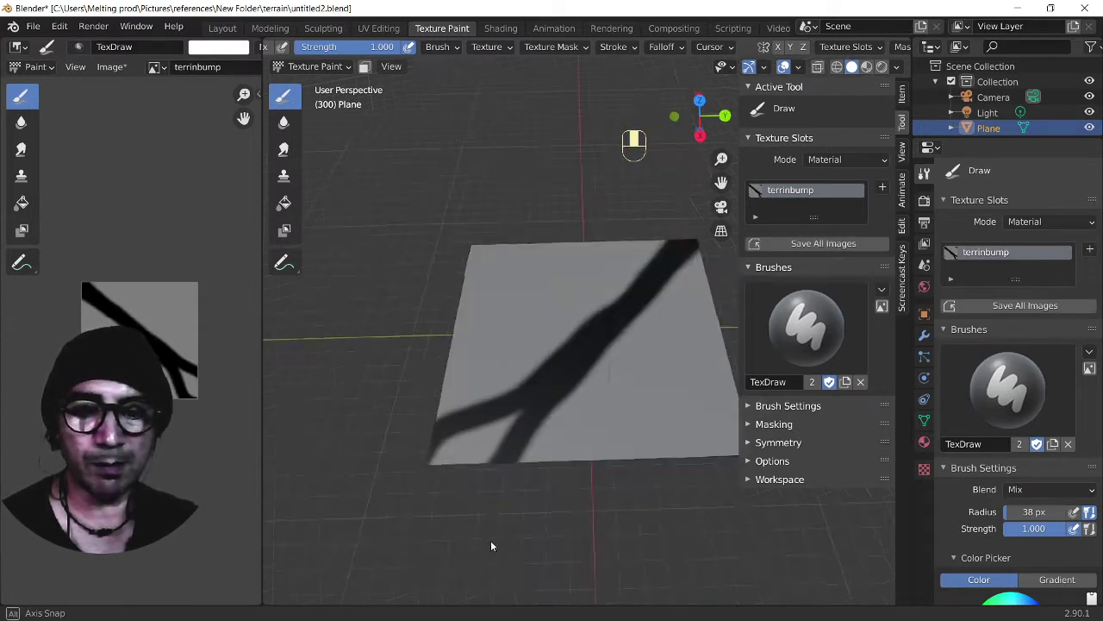
mouse_move(552, 474)
left_mouse_down("ctrl")
mouse_move(601, 358)
mouse_move(660, 279)
left_mouse_up("ctrl")
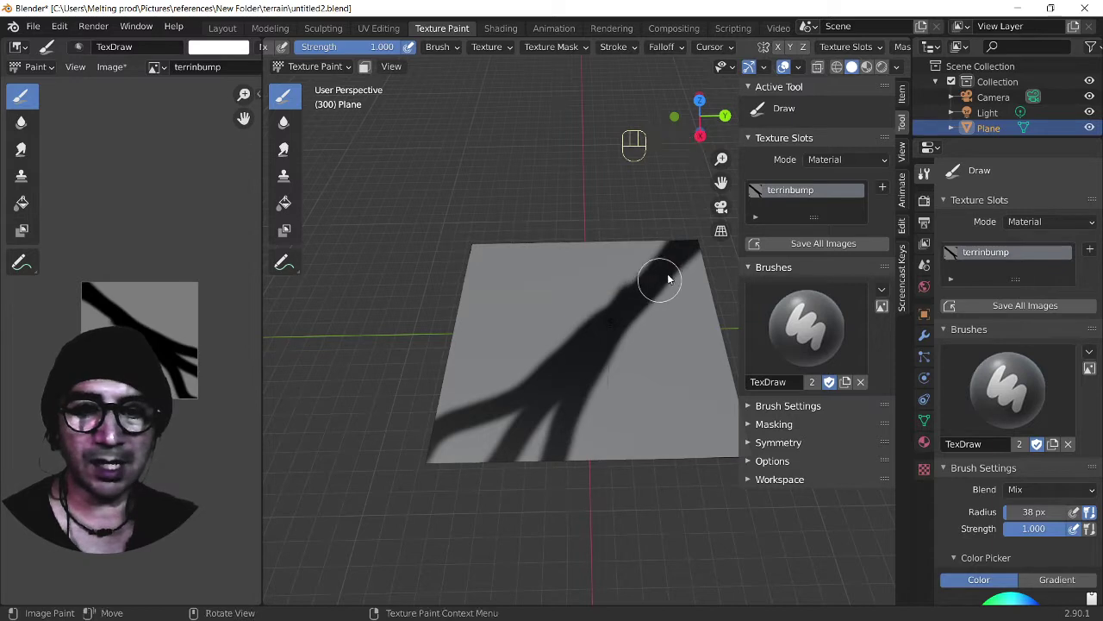
- Paint additional black branches off the riverbed, extending them towards the plane's edges and front corner
mouse_move(576, 340)
left_mouse_down("ctrl")
mouse_move(638, 241)
mouse_move(604, 264)
mouse_move(552, 363)
mouse_move(427, 418)
left_mouse_up("ctrl")
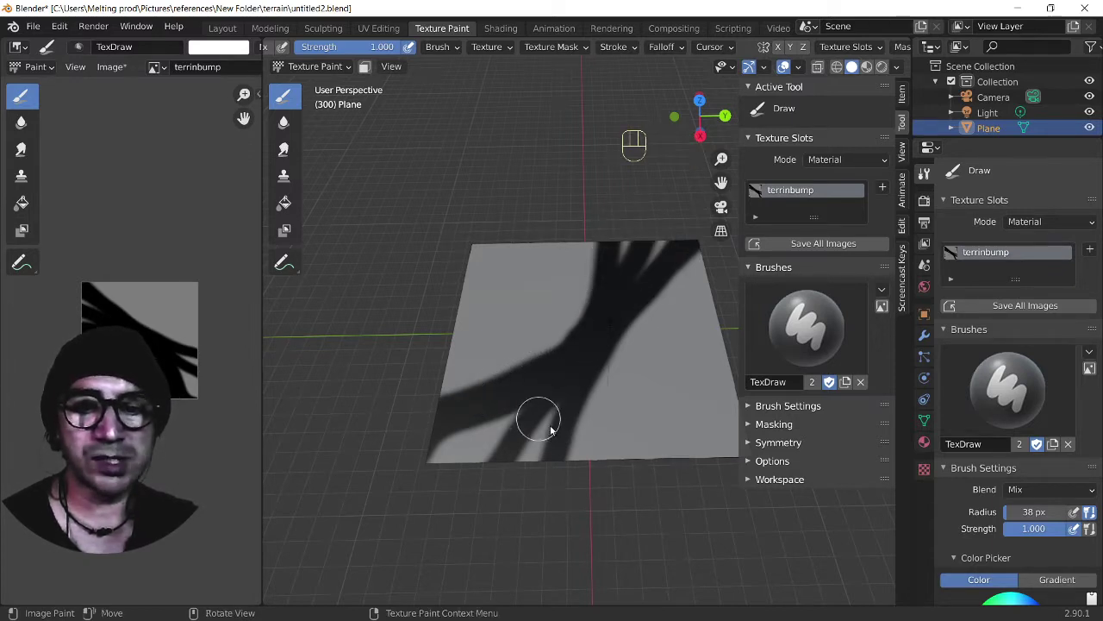
mouse_move(596, 480)
left_mouse_down("ctrl")
mouse_move(599, 364)
mouse_move(623, 331)
left_mouse_up("ctrl")
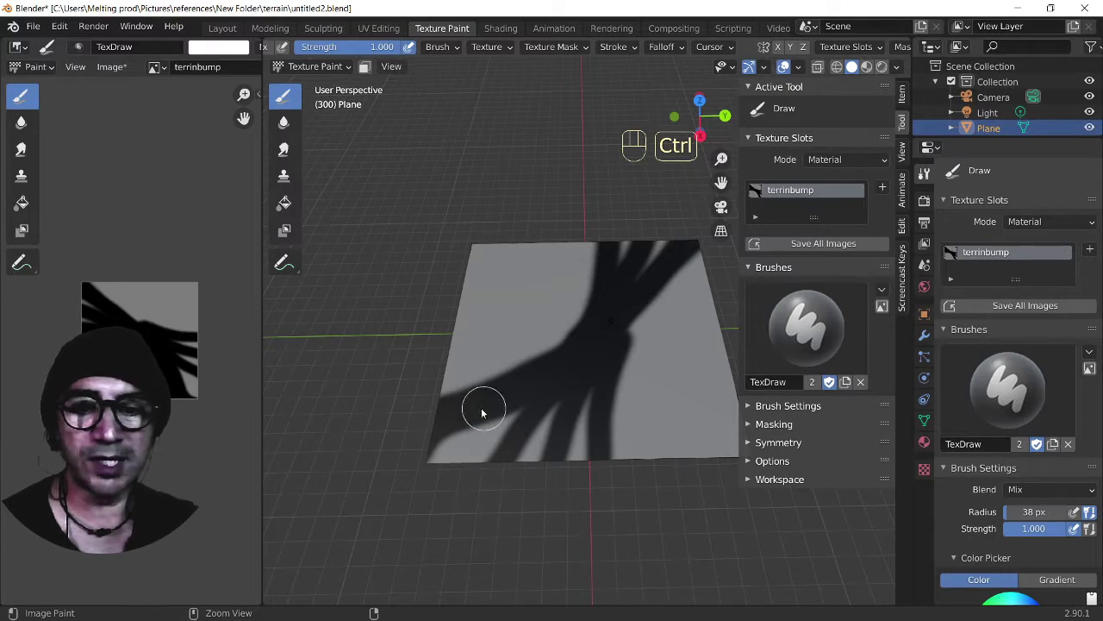
mouse_move(479, 409)
left_mouse_down("ctrl")
mouse_move(443, 480)
mouse_move(500, 461)
mouse_move(431, 448)
left_mouse_up("ctrl")
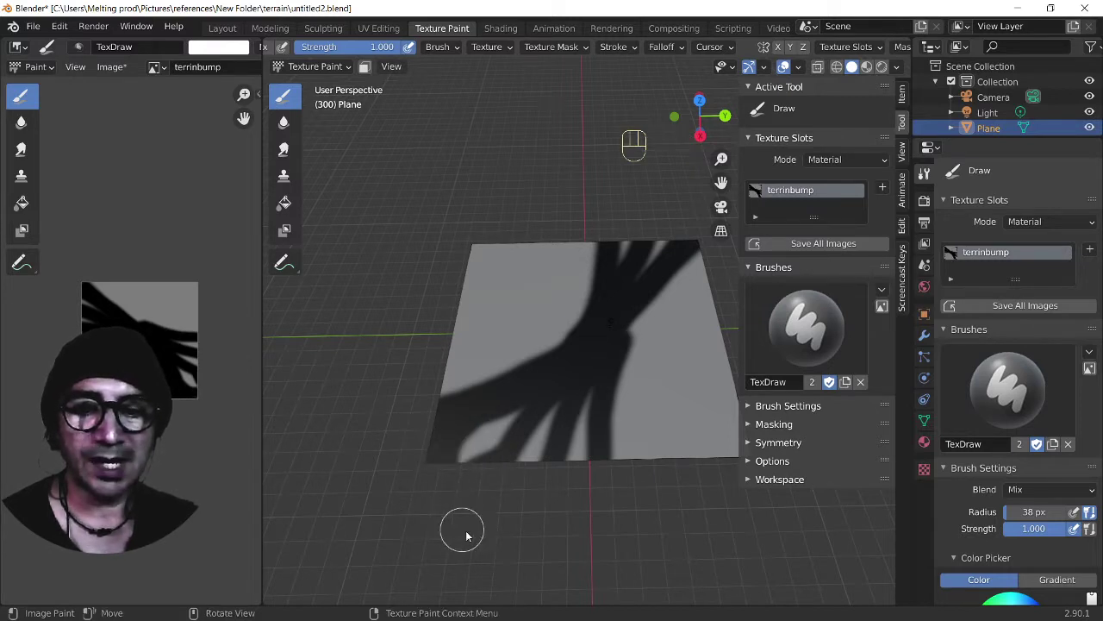
- Dab two adjoining white spots in the middle of the riverbed as an island
middle_click_drag(461, 530, 468, 537)
left_click(579, 368)
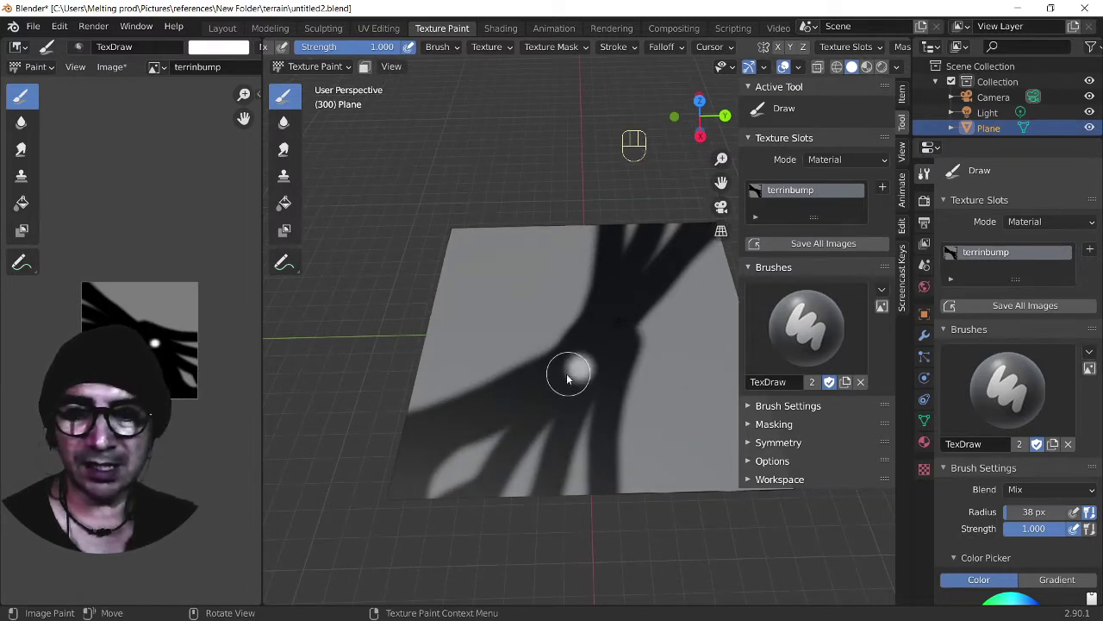
left_click(562, 379)
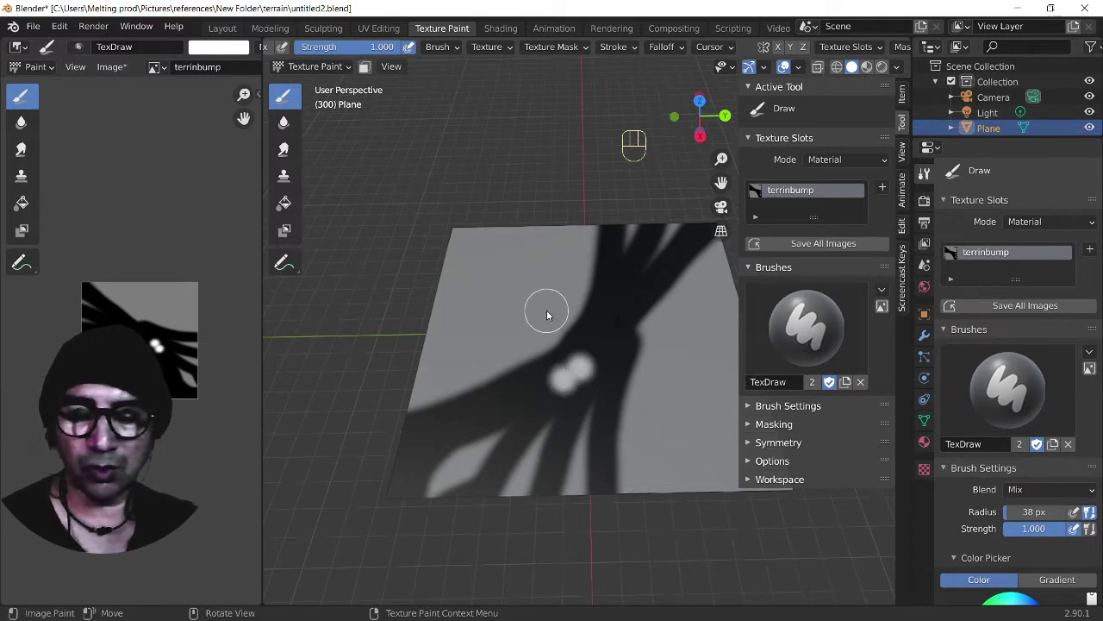
- Enlarge the brush radius to 114 px and give the brush a new texture of type Distorted Noise
key("f")
left_click(524, 330)
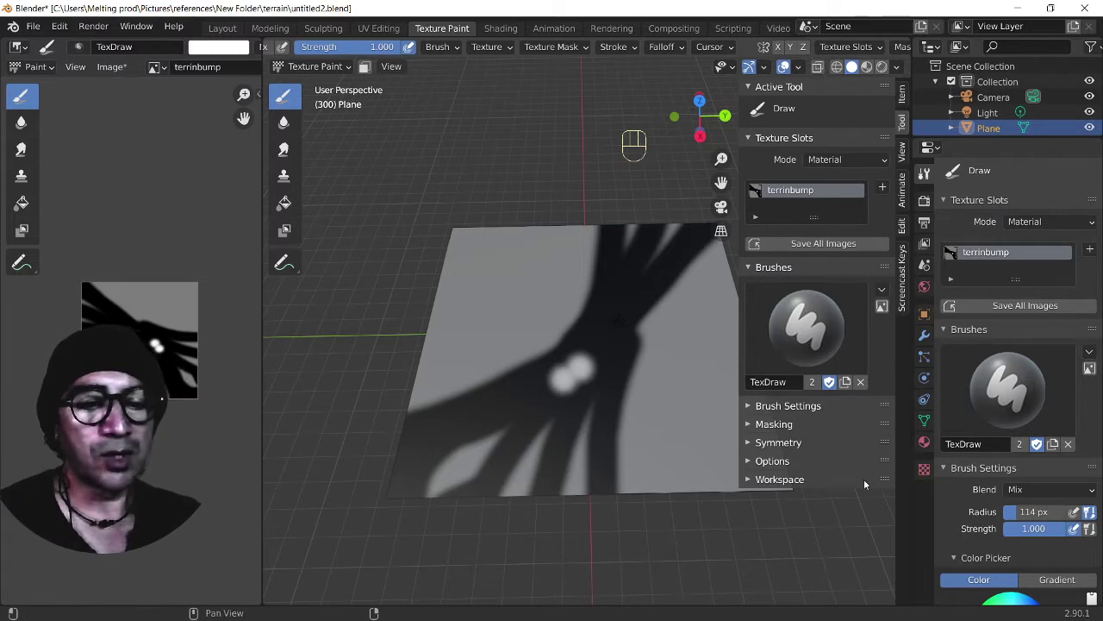
left_click(924, 468)
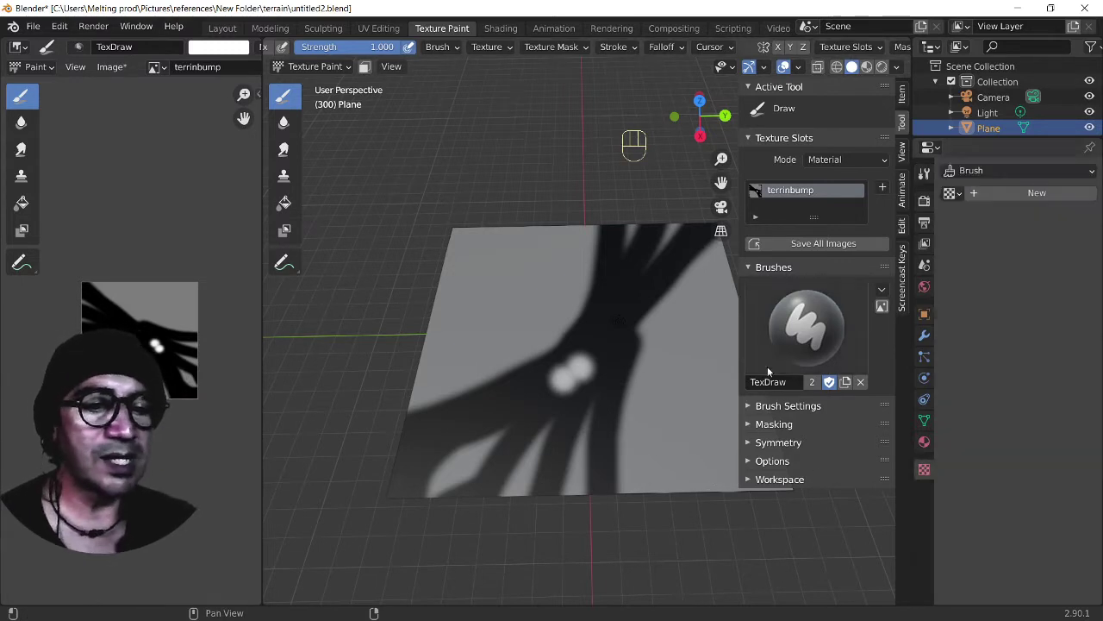
left_click(767, 405)
scroll(775, 457, "down", 5)
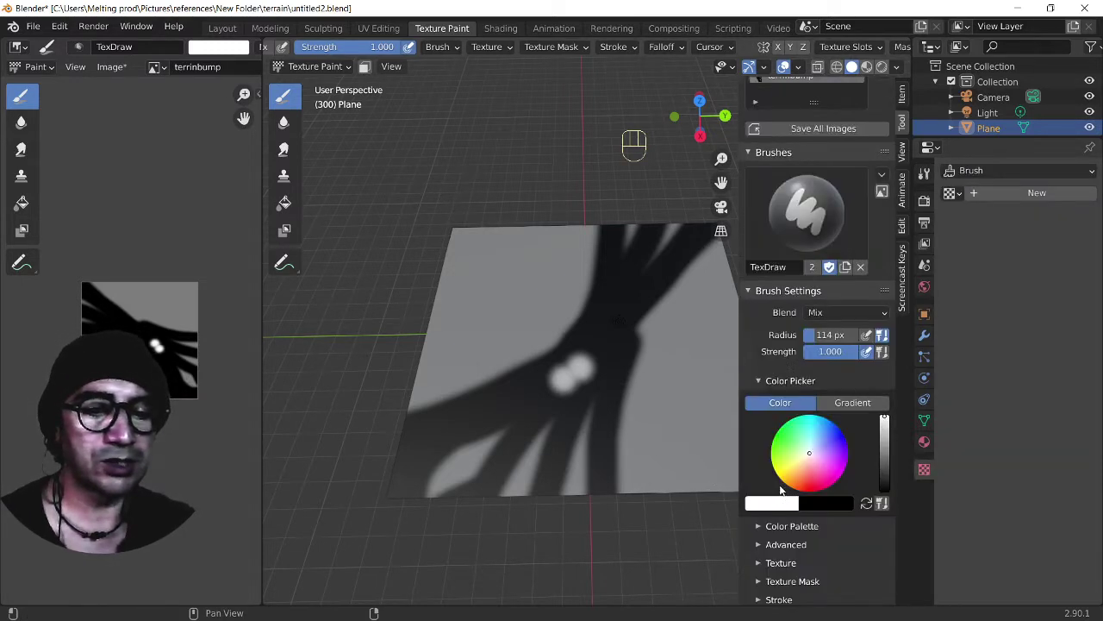
left_click(780, 449)
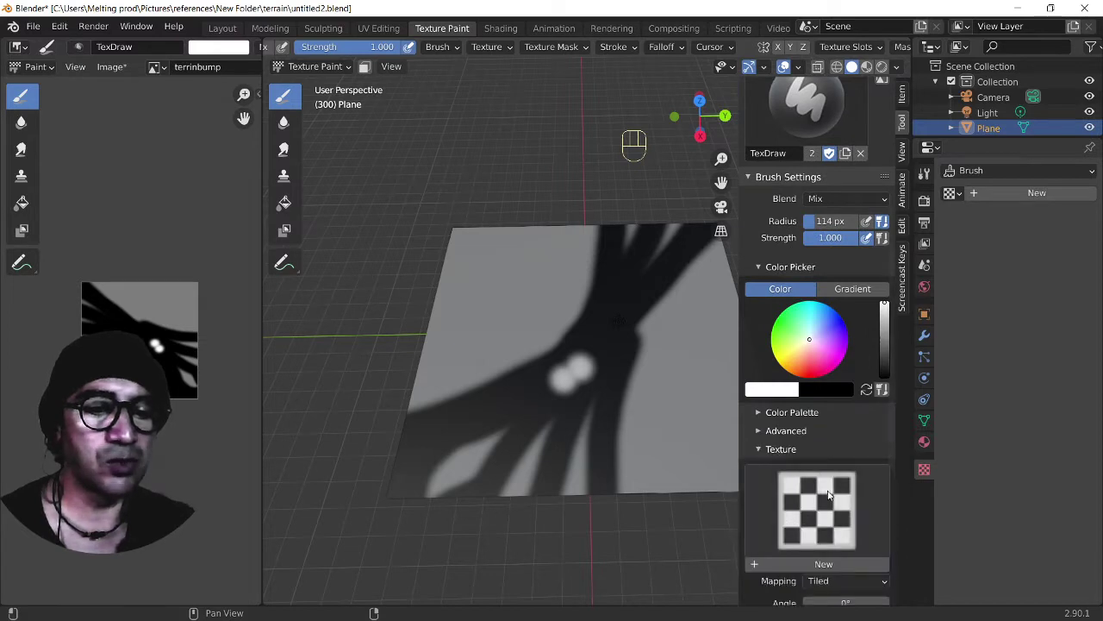
scroll(780, 454, "down", 3)
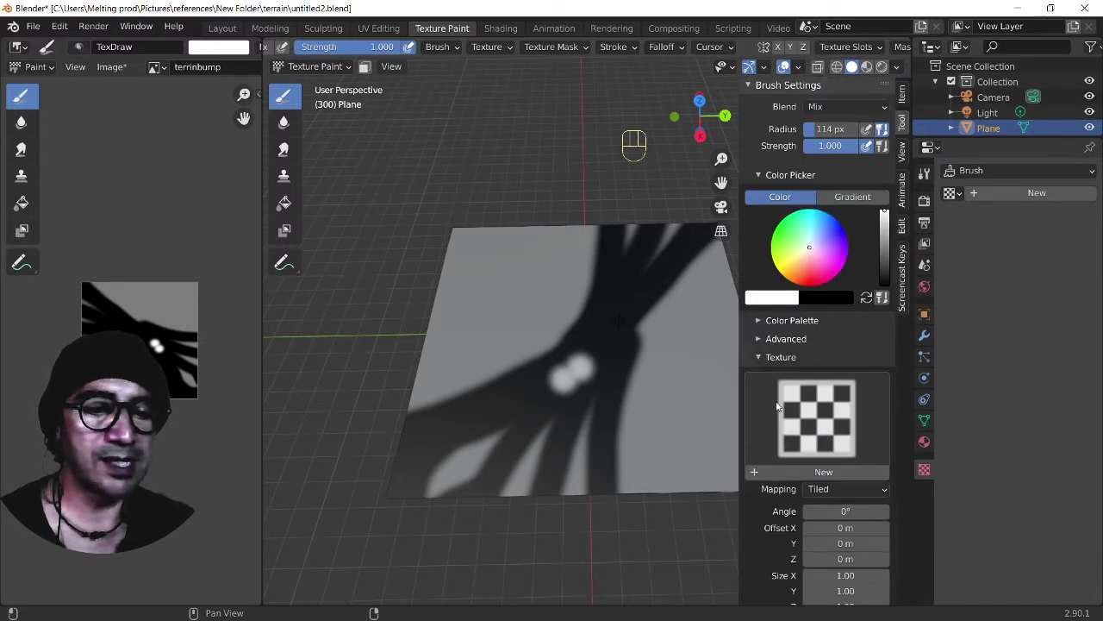
left_click(1011, 190)
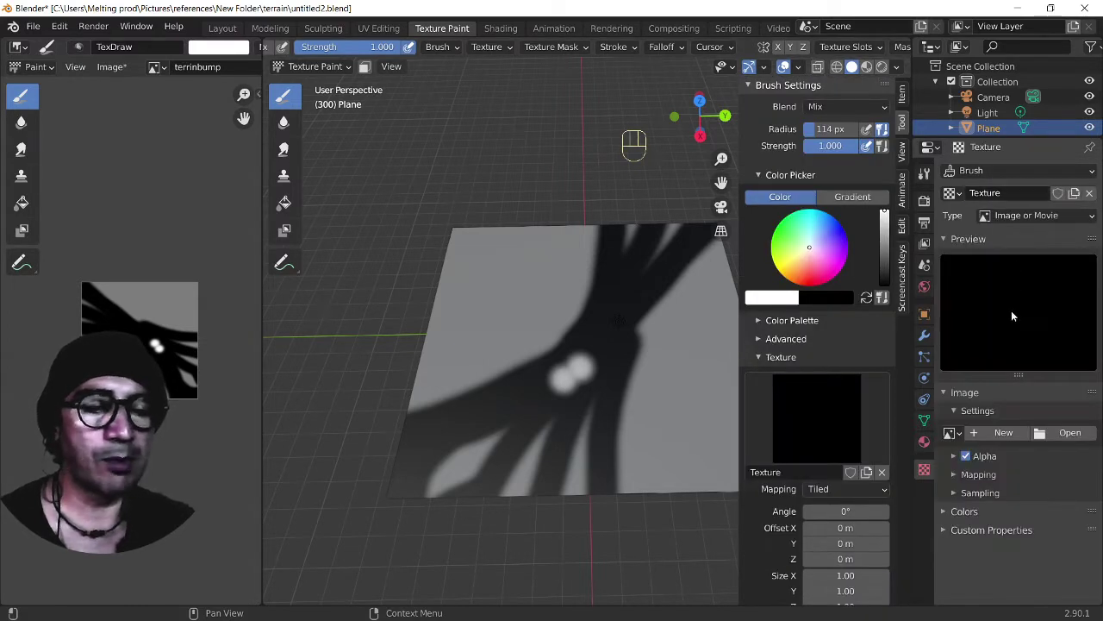
left_click(1032, 216)
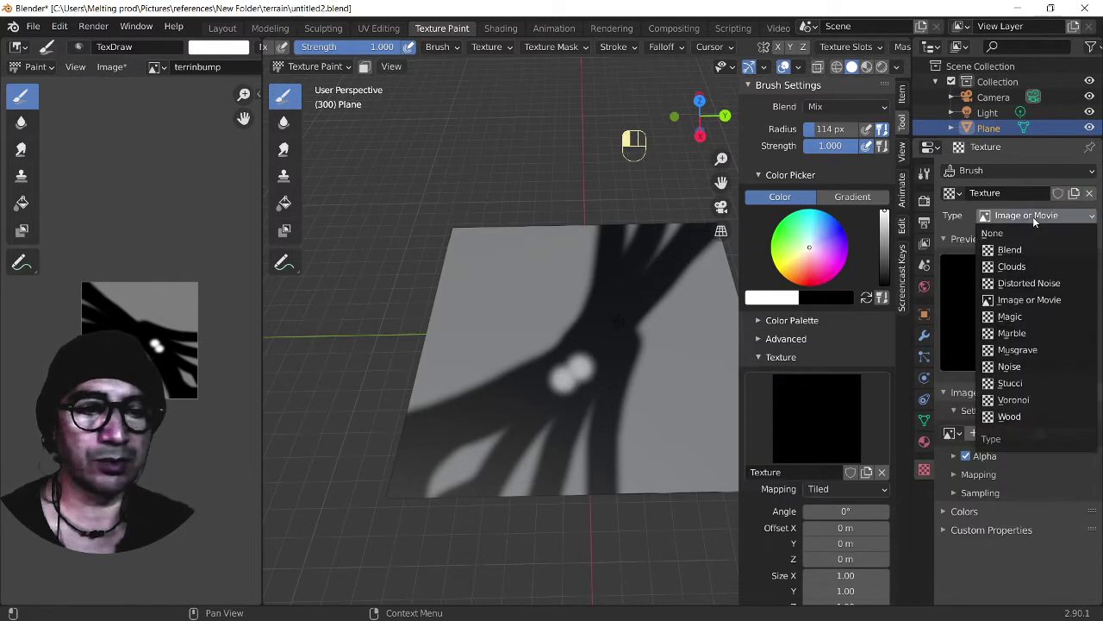
left_click(1046, 282)
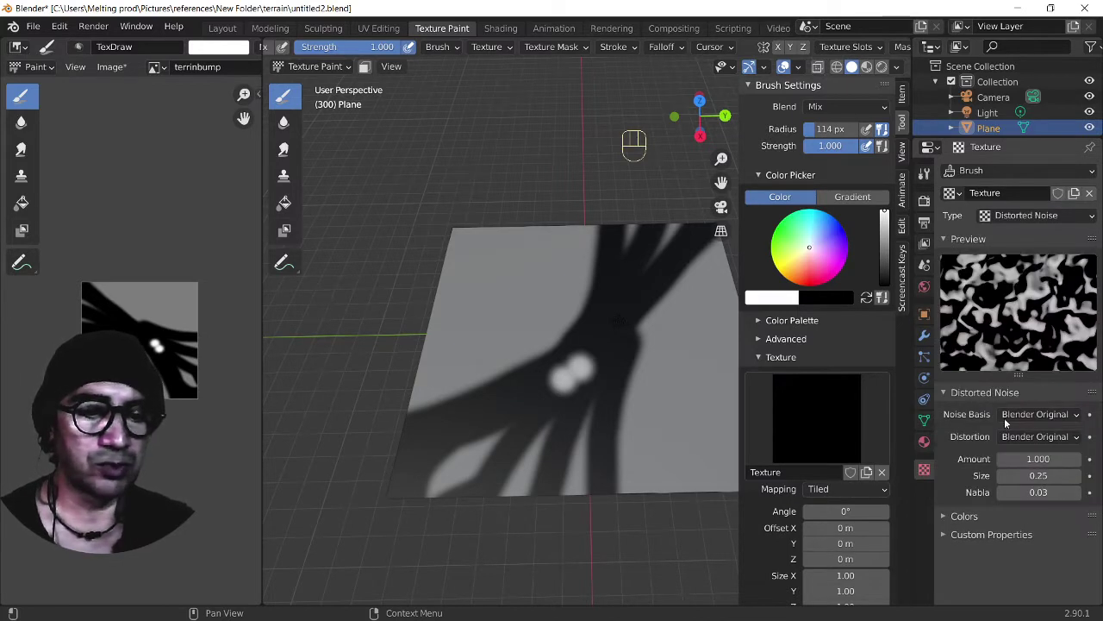
- Enable the brush texture's color ramp and invert it, with white at the start and the transparent black stop at 0.989
left_click(957, 517)
scroll(957, 516, "down", 3)
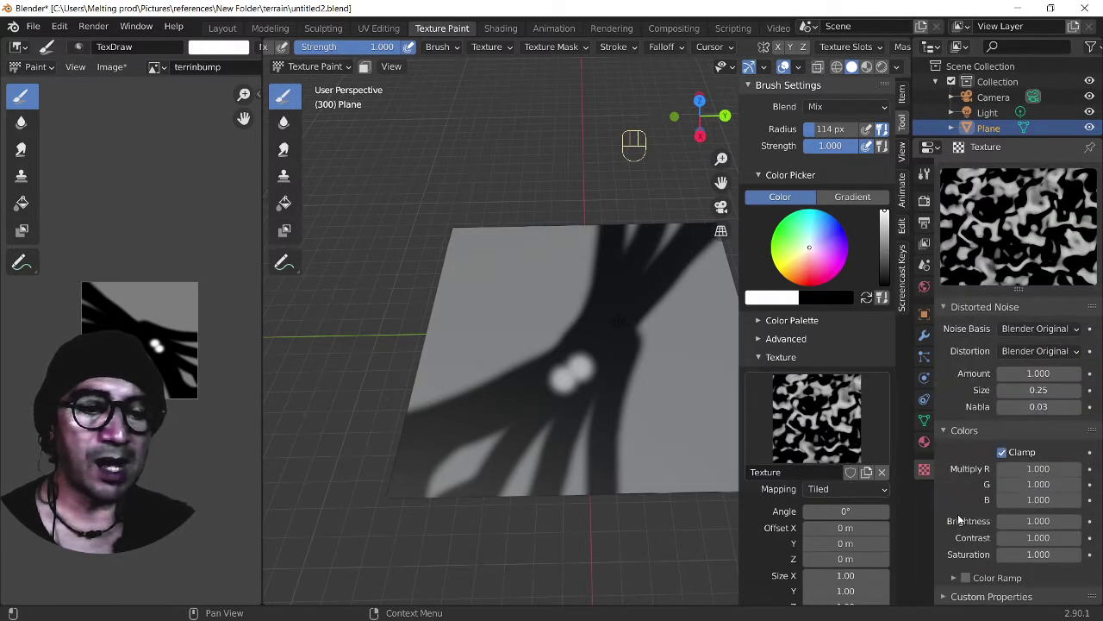
left_click(965, 577)
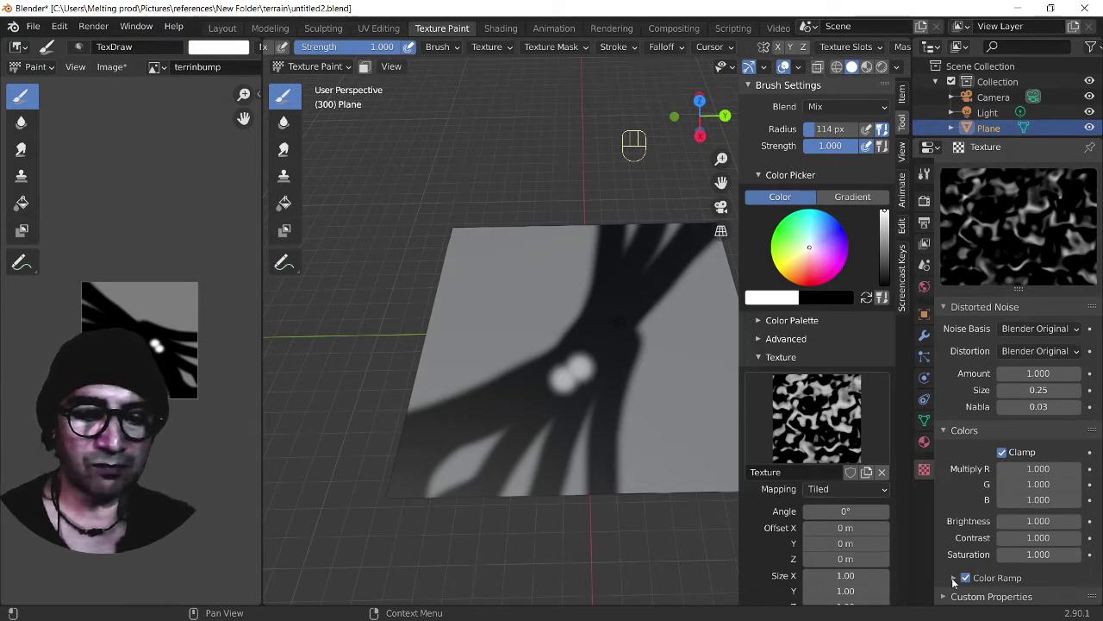
left_click(954, 578)
scroll(980, 543, "down", 3)
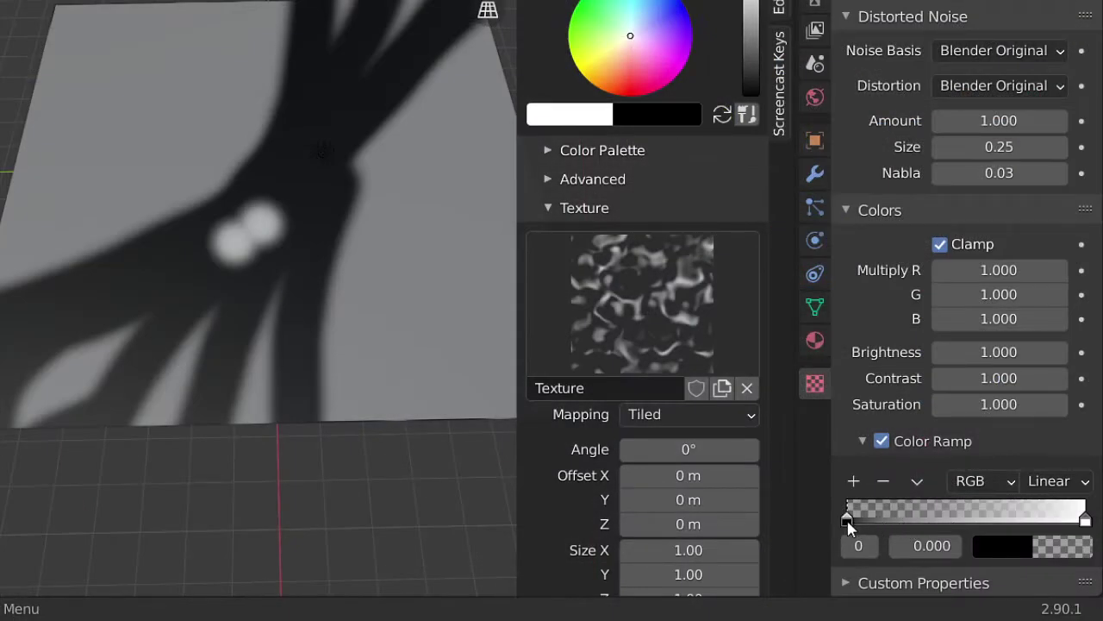
left_click_drag(847, 521, 923, 521)
left_click_drag(1084, 520, 1077, 521)
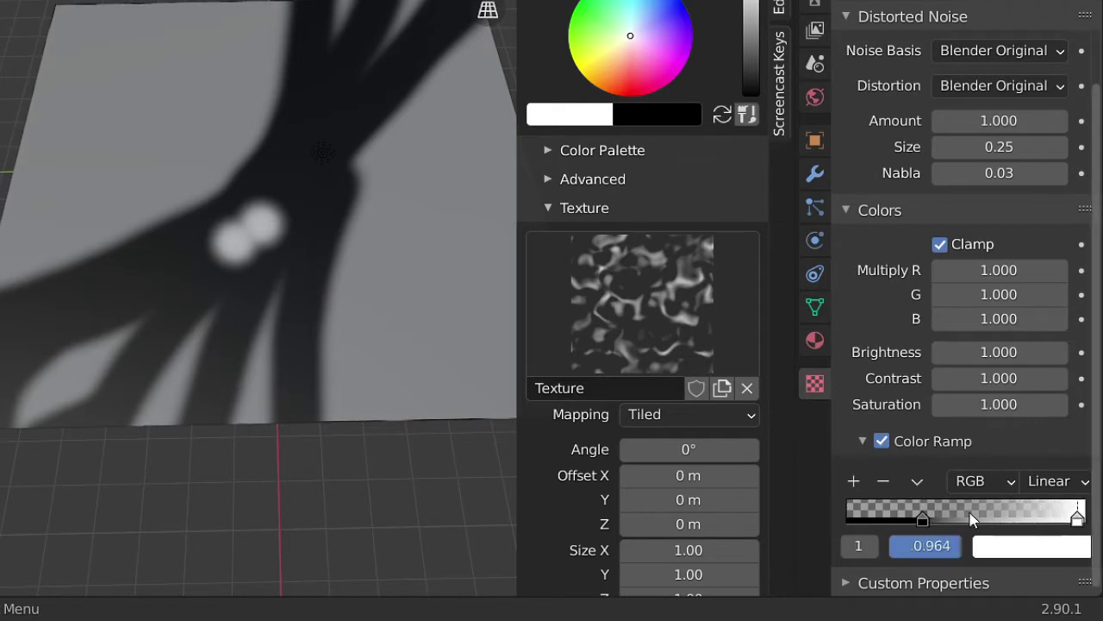
left_click_drag(970, 512, 804, 512)
left_click_drag(923, 519, 1083, 345)
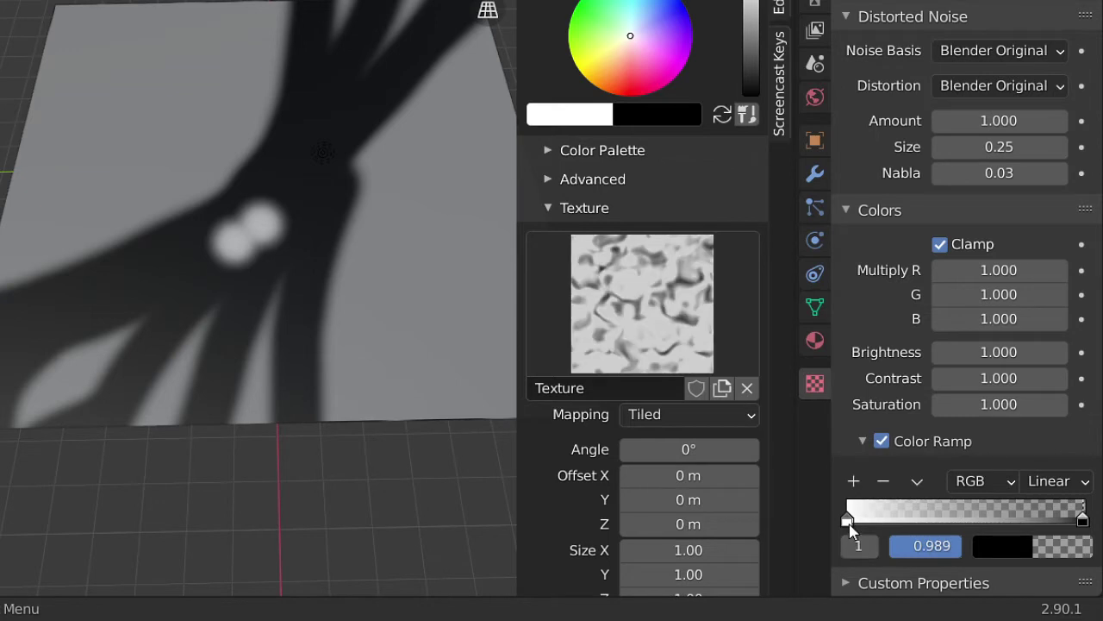
- Set the distorted noise amount to 2.500 and its size to 0.34
scroll(1000, 173, "up", 5)
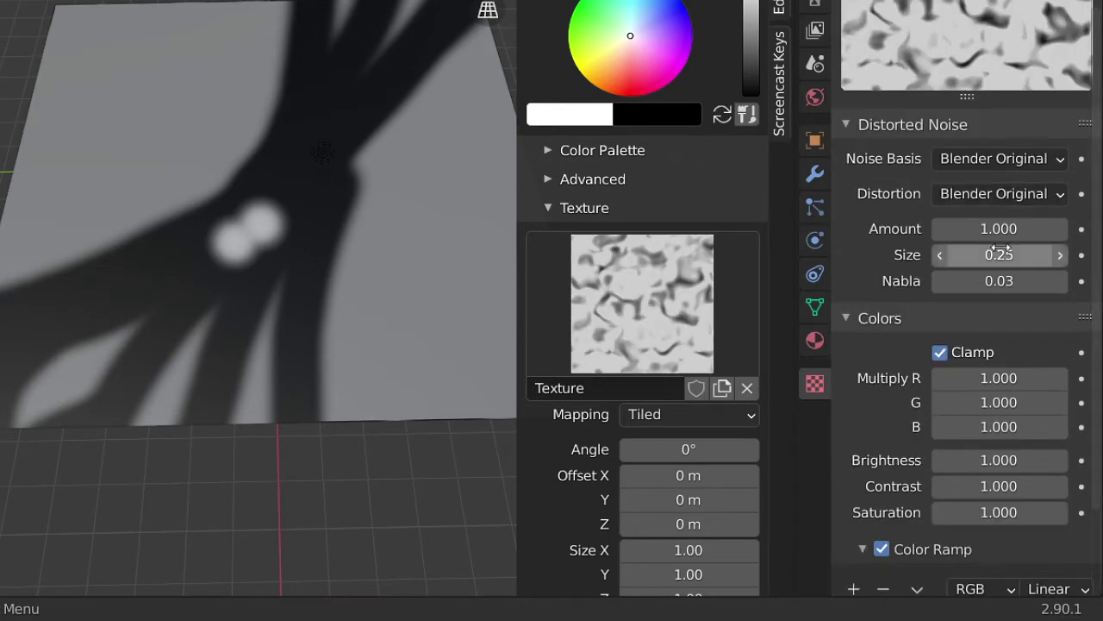
left_click_drag(999, 301, 951, 388)
left_click_drag(1000, 327, 1038, 327)
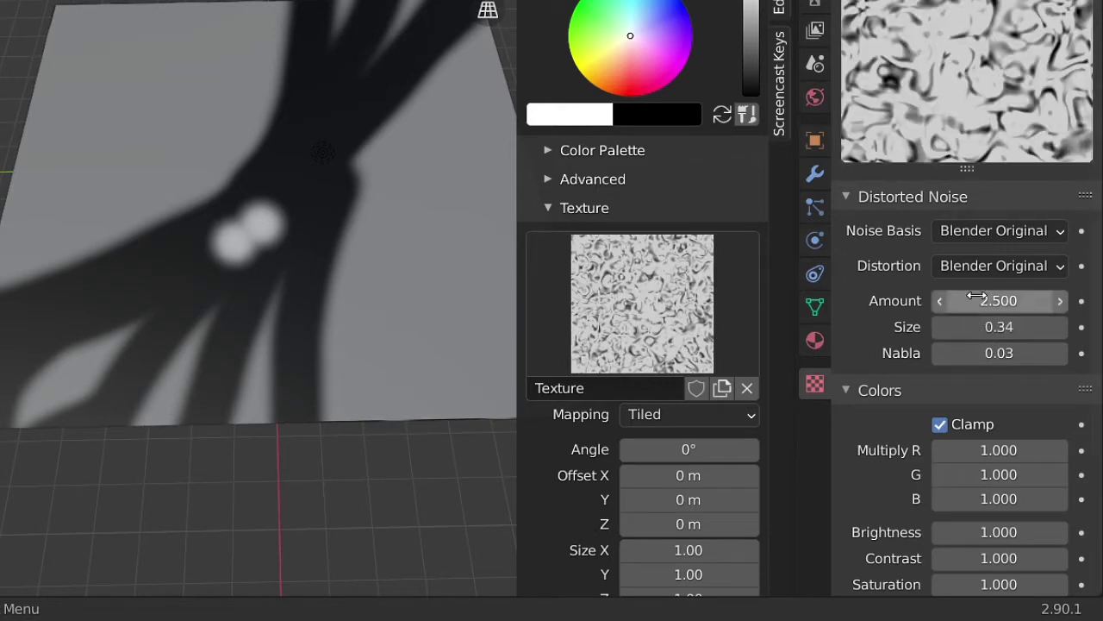
- Compare Improved Perlin and Blender Original as the noise distortion and settle on Voronoi F2
left_click(988, 259)
left_click(948, 345)
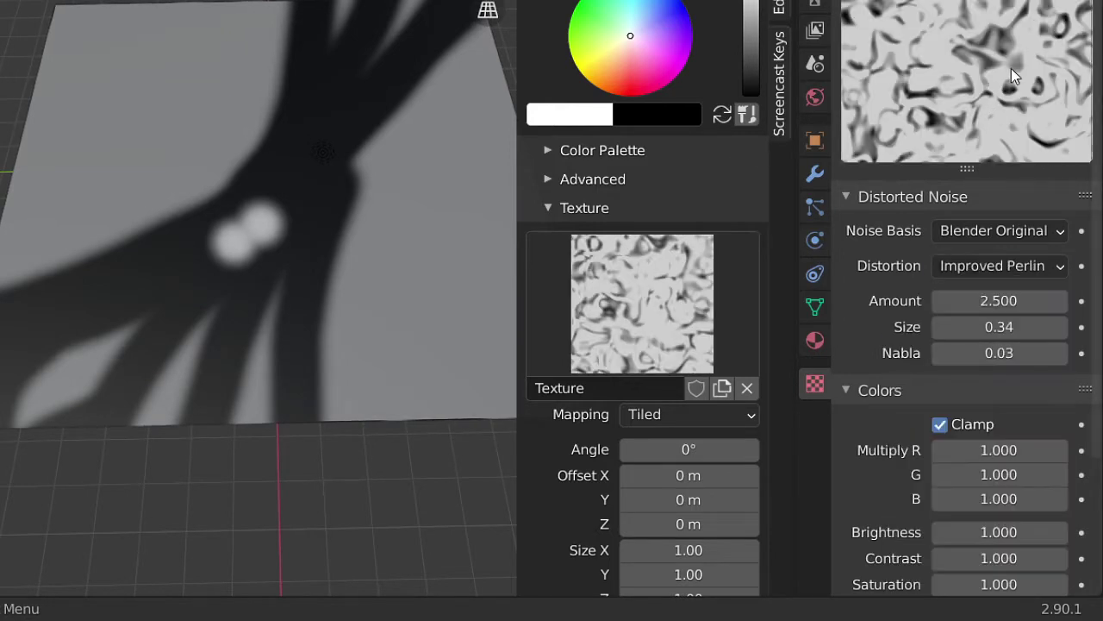
left_click(996, 267)
left_click(949, 293)
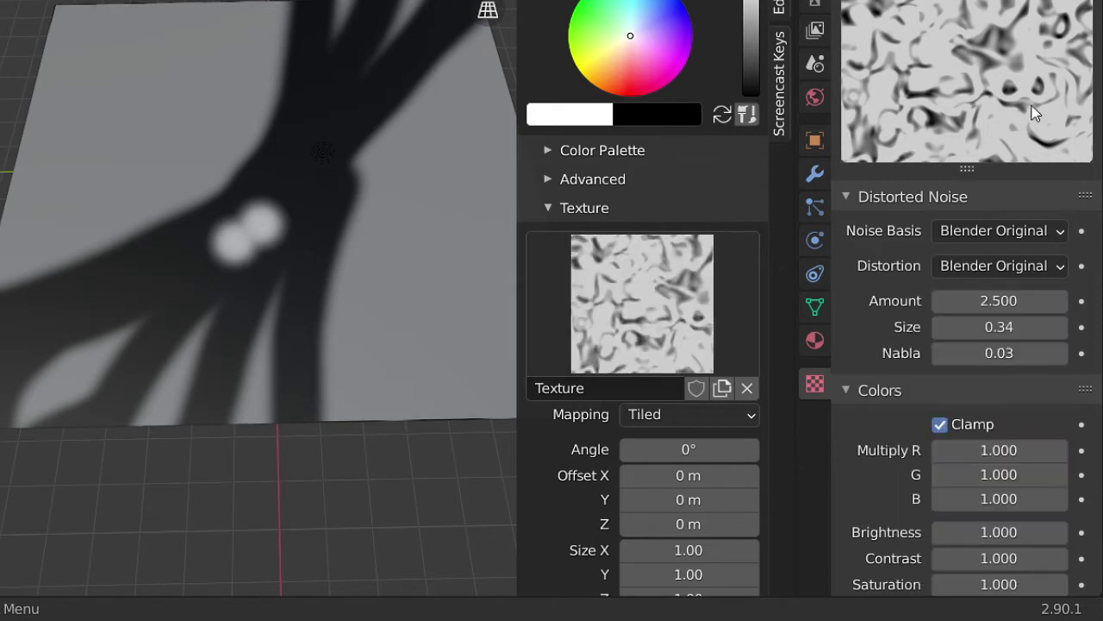
left_click(1017, 267)
left_click(972, 399)
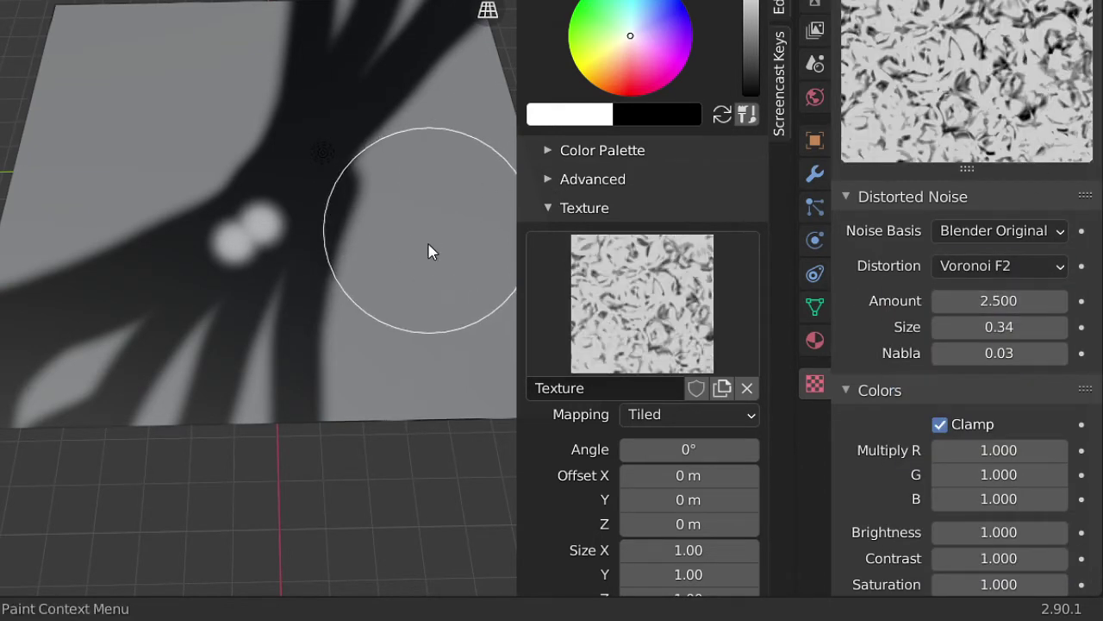
- Paint the white noise texture over the grey land on the side of the riverbed away from the long black branches' origin
mouse_move(406, 275)
middle_mouse_down()
mouse_move(404, 302)
mouse_move(349, 217)
mouse_move(241, 287)
mouse_move(396, 230)
middle_mouse_up()
mouse_move(481, 158)
middle_mouse_down()
mouse_move(313, 115)
mouse_move(311, 342)
middle_mouse_up()
mouse_move(309, 340)
left_mouse_down()
mouse_move(332, 262)
mouse_move(382, 244)
mouse_move(384, 357)
left_mouse_up()
mouse_move(360, 182)
left_mouse_down()
mouse_move(408, 103)
mouse_move(439, 202)
left_mouse_up()
mouse_move(438, 202)
middle_mouse_down()
mouse_move(290, 301)
mouse_move(376, 73)
middle_mouse_up()
mouse_move(377, 73)
left_mouse_down()
mouse_move(233, 175)
mouse_move(178, 365)
mouse_move(153, 407)
left_mouse_up()
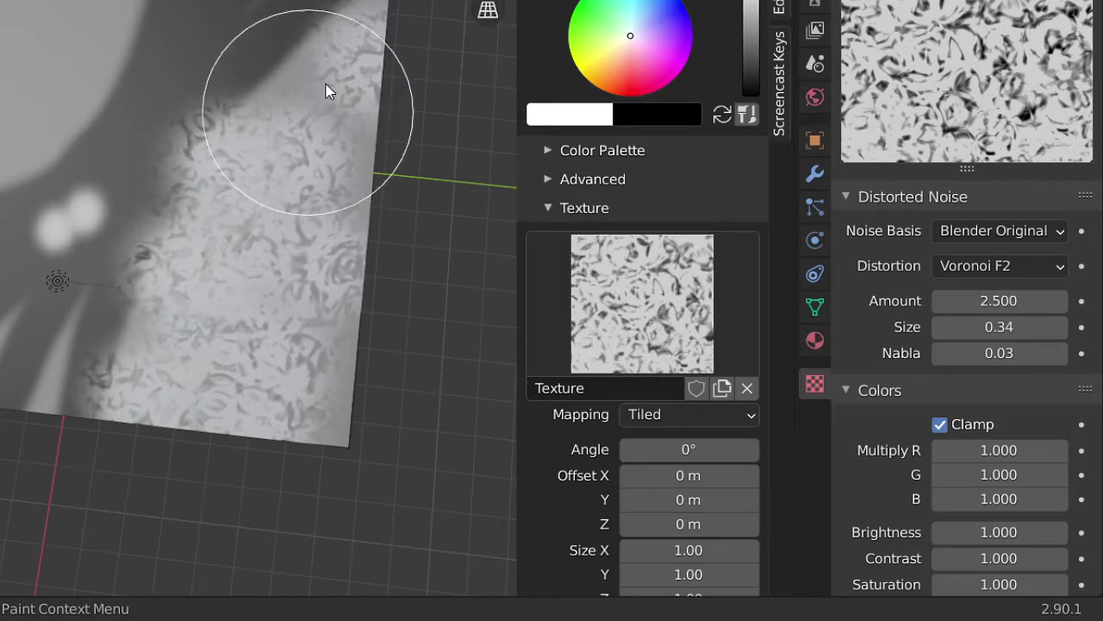
left_click_drag(326, 87, 238, 195)
- Paint the same white noise texture over the land on the opposite side of the riverbed
mouse_move(238, 195)
middle_mouse_down()
mouse_move(298, 77)
mouse_move(306, 193)
mouse_move(239, 147)
mouse_move(108, 4)
middle_mouse_up()
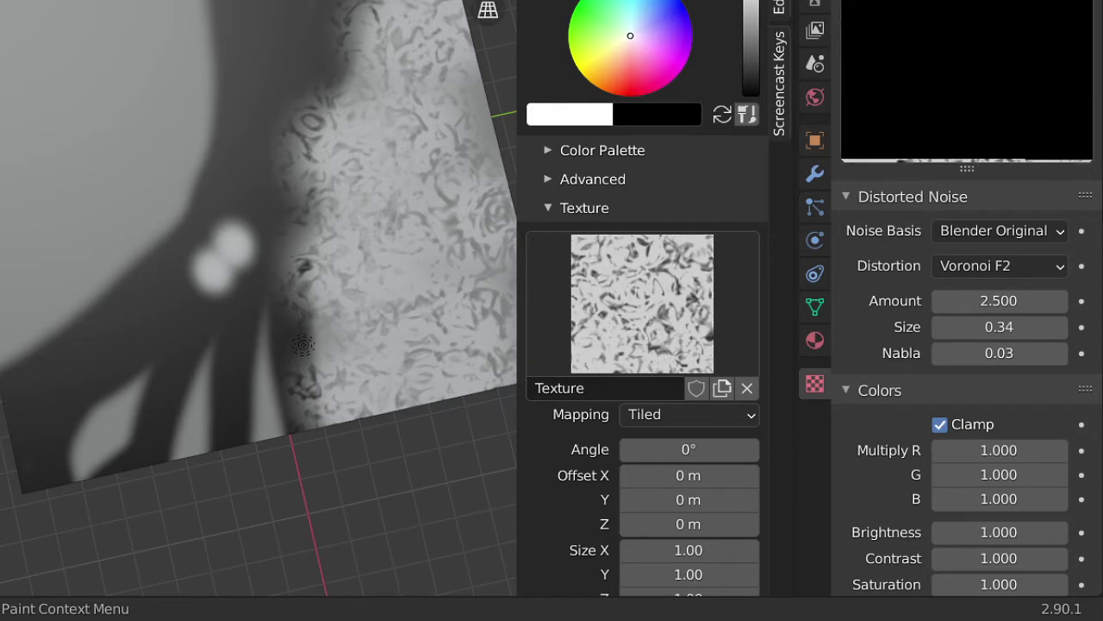
mouse_move(141, 96)
left_mouse_down()
mouse_move(91, 188)
mouse_move(3, 293)
left_mouse_up()
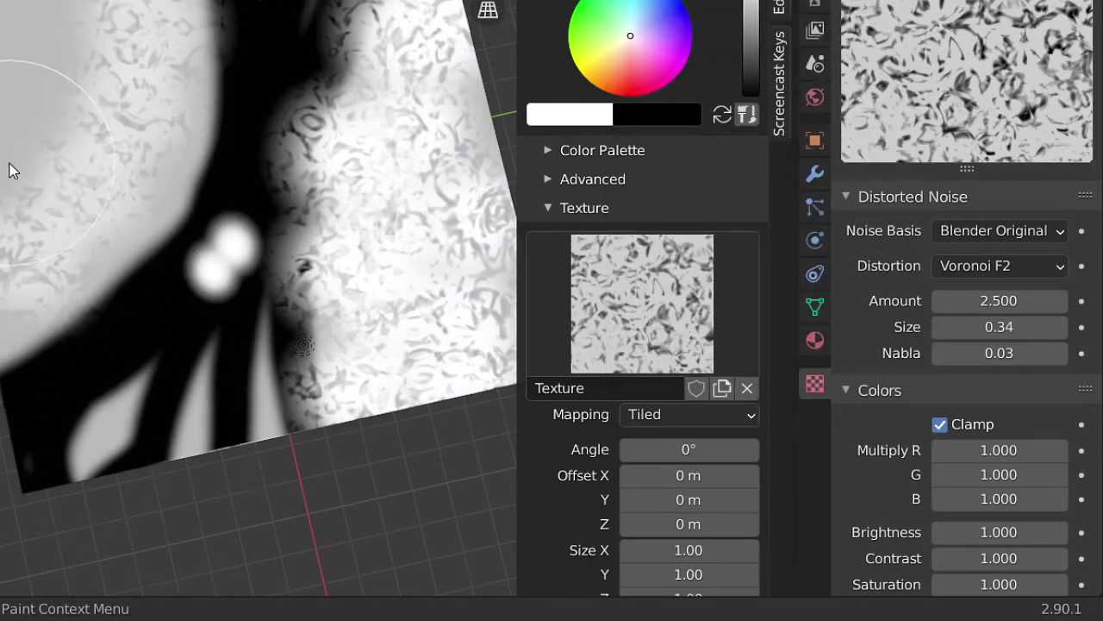
mouse_move(26, 215)
middle_mouse_down()
mouse_move(63, 271)
mouse_move(95, 289)
middle_mouse_up()
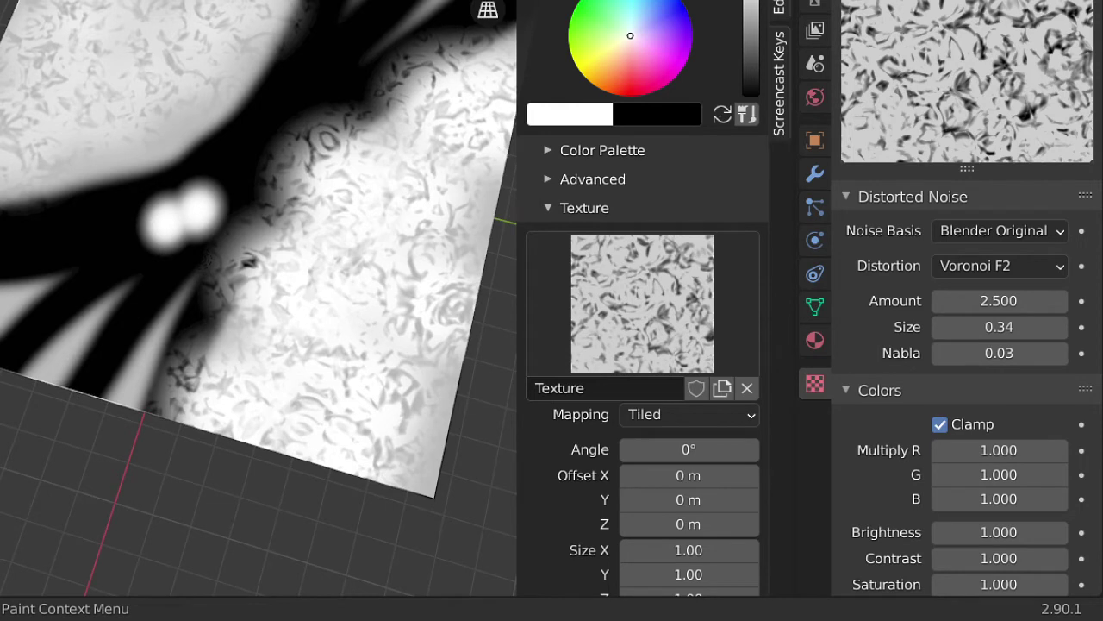
- Change the brush colour to light grey and set the brush texture mapping to Random with a random angle
left_click(57, 1)
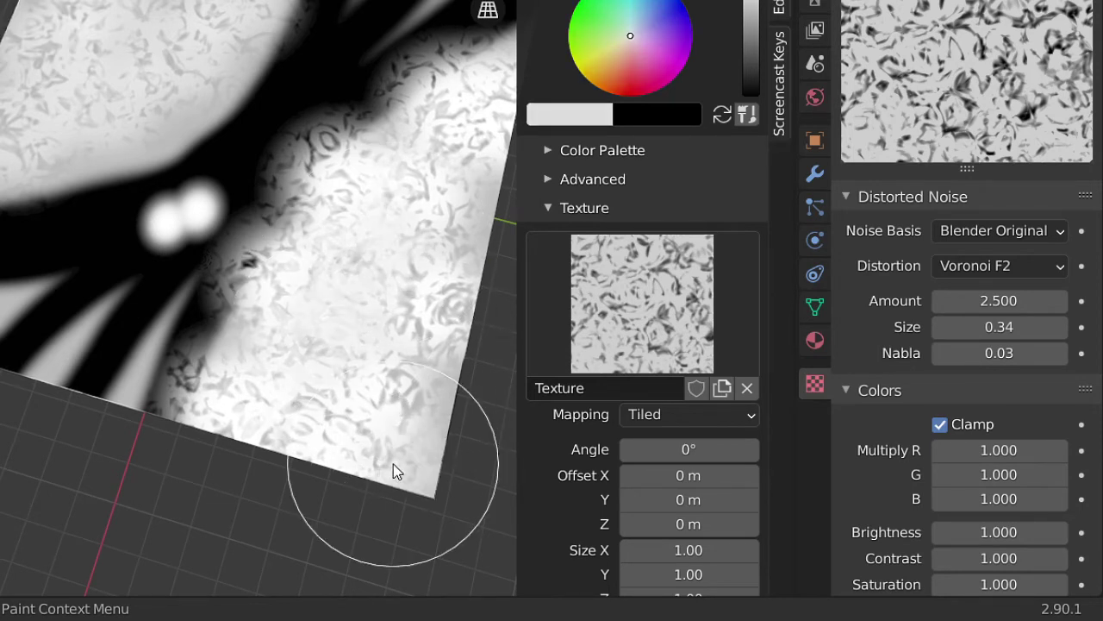
scroll(646, 345, "down", 7)
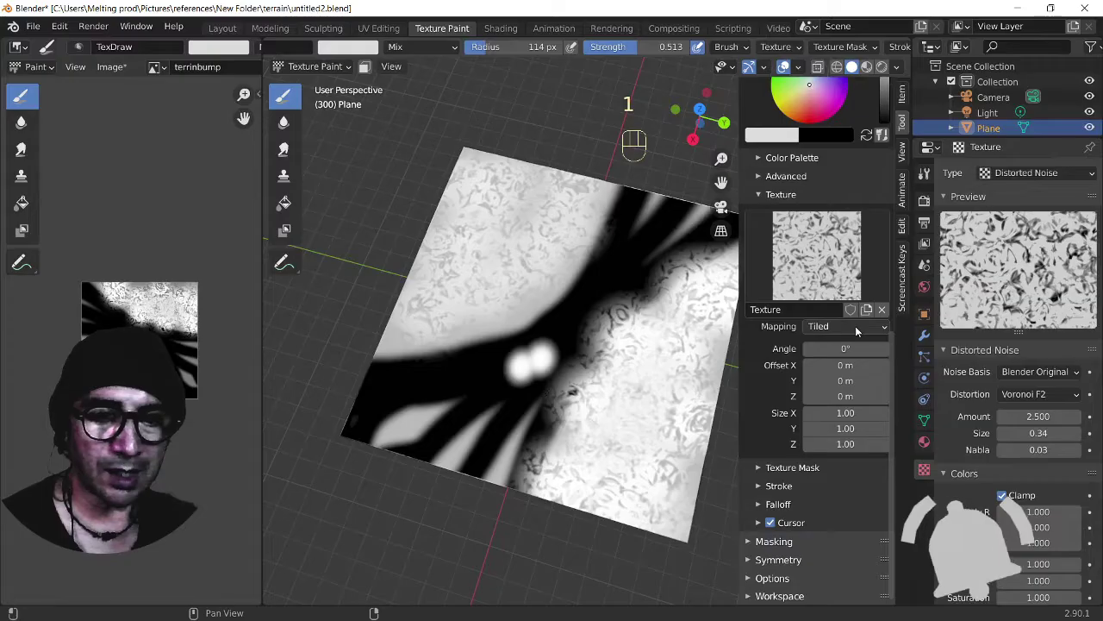
left_click(685, 159)
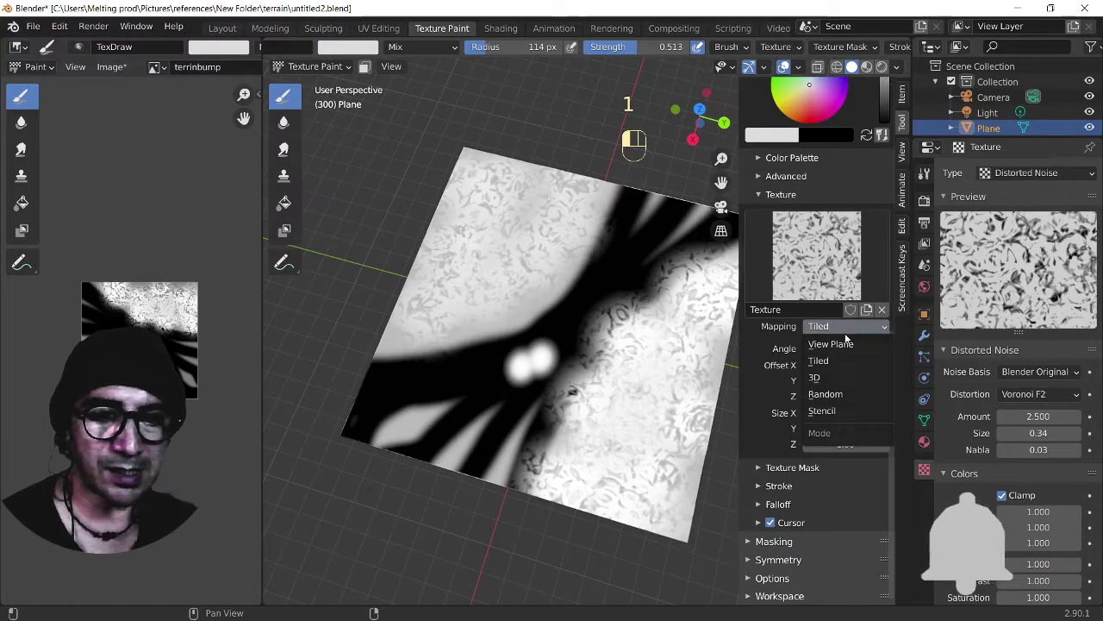
left_click(823, 394)
left_click(808, 384)
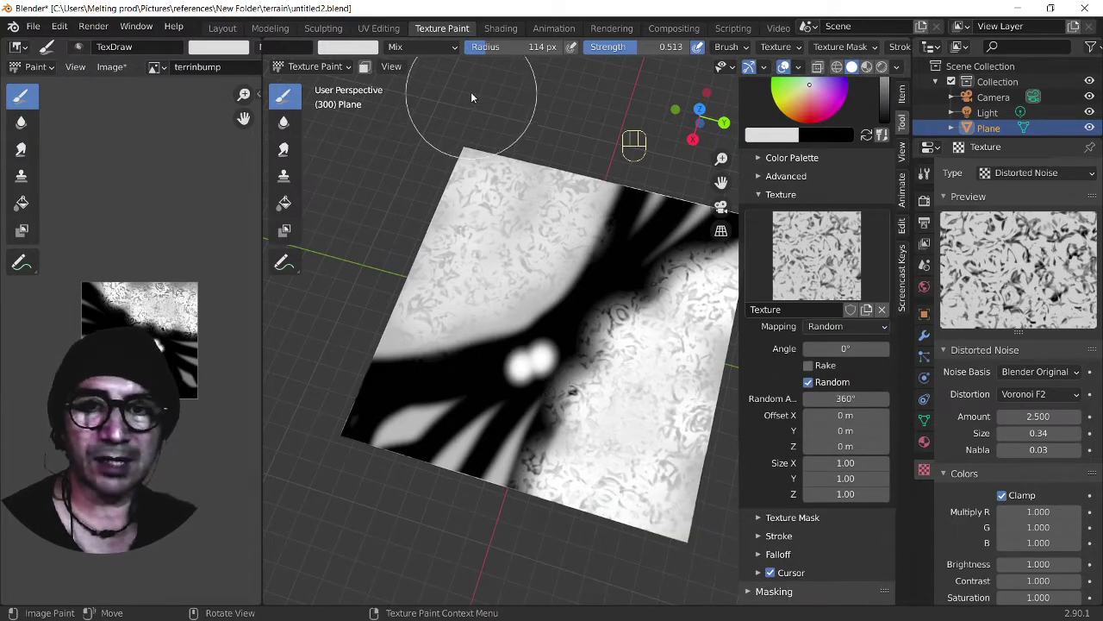
- Change the brush colour to mid-grey and paint over the noise on the land nearest the plane's front corner
left_click(362, 48)
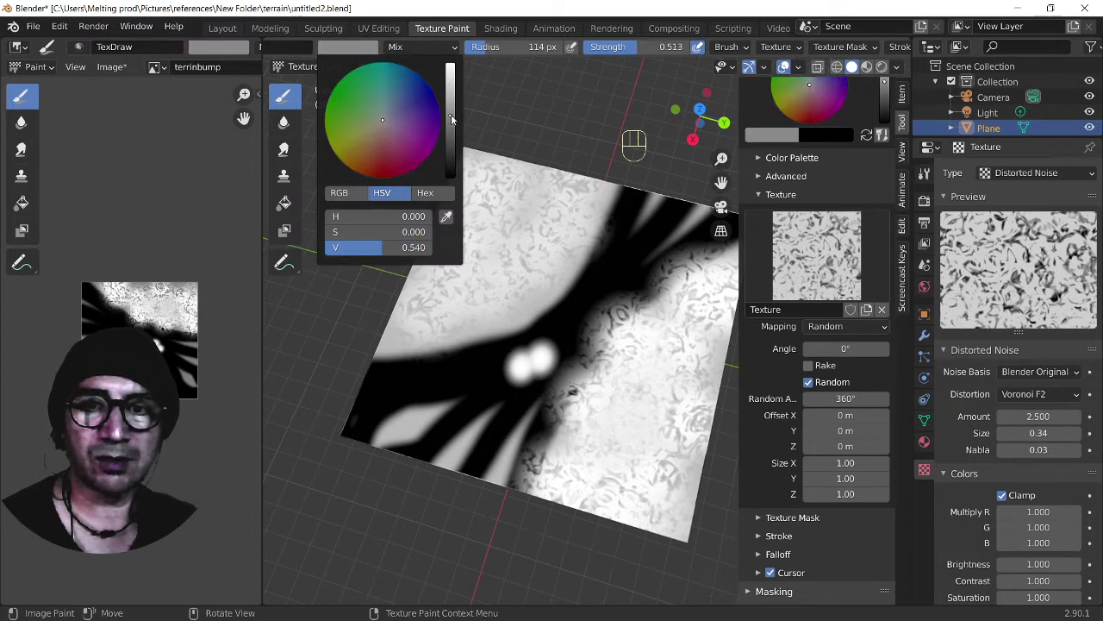
left_click(450, 127)
mouse_move(653, 474)
left_mouse_down()
mouse_move(655, 492)
mouse_move(603, 482)
mouse_move(595, 466)
mouse_move(648, 373)
mouse_move(709, 390)
left_mouse_up()
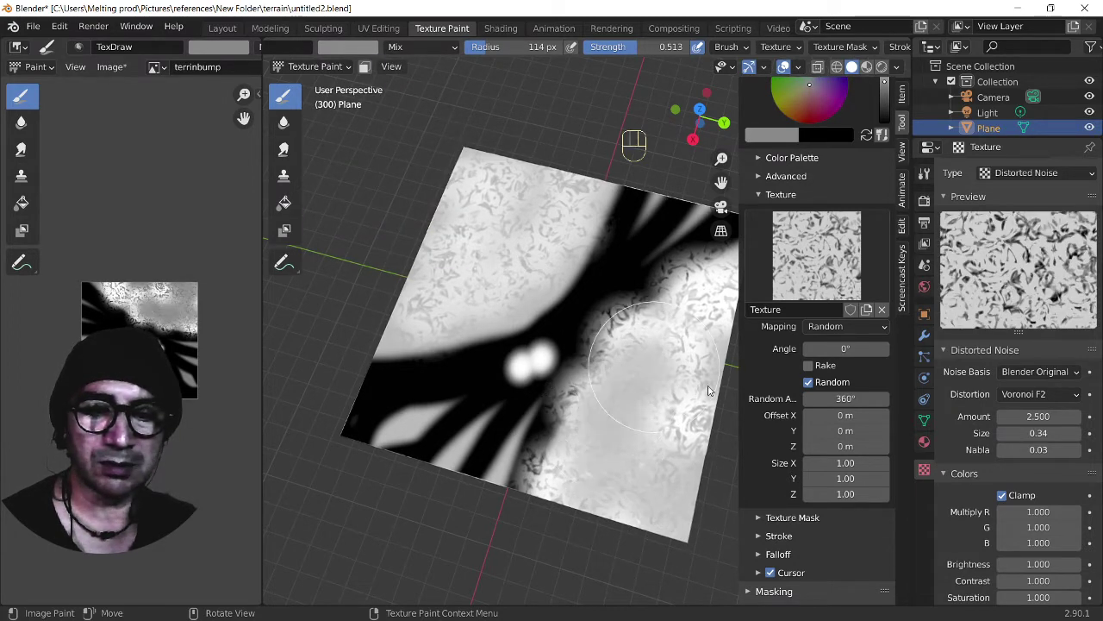
mouse_move(700, 329)
left_mouse_down()
mouse_move(711, 293)
mouse_move(683, 349)
mouse_move(681, 431)
mouse_move(702, 443)
left_mouse_up()
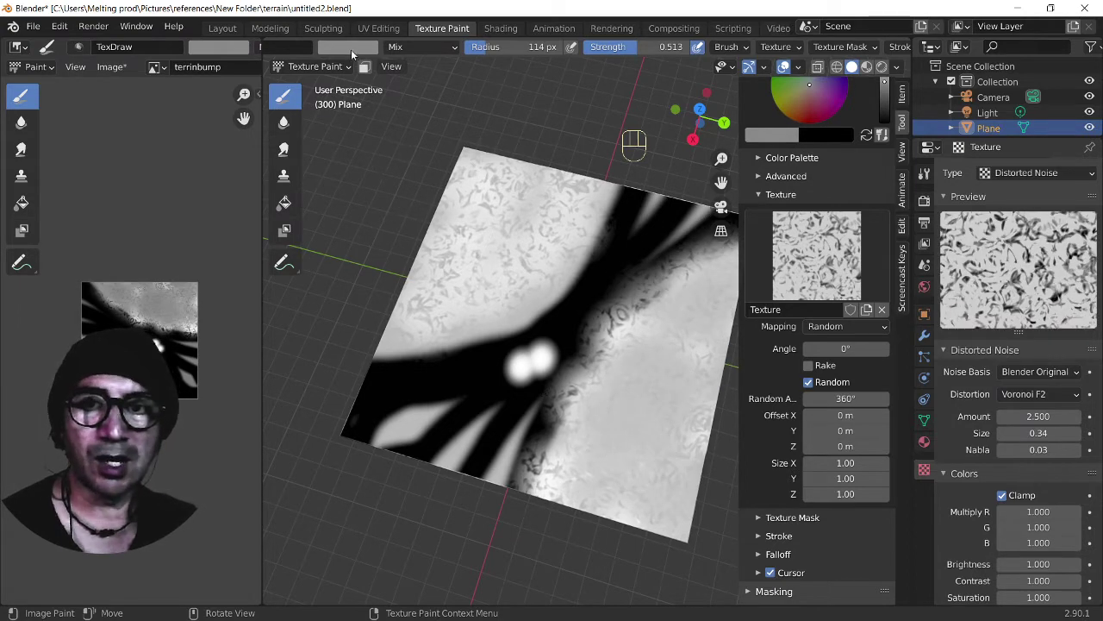
- Change the brush colour to a lighter grey and paint the noise over the front land and across the riverbed
left_click(358, 49)
left_click(451, 100)
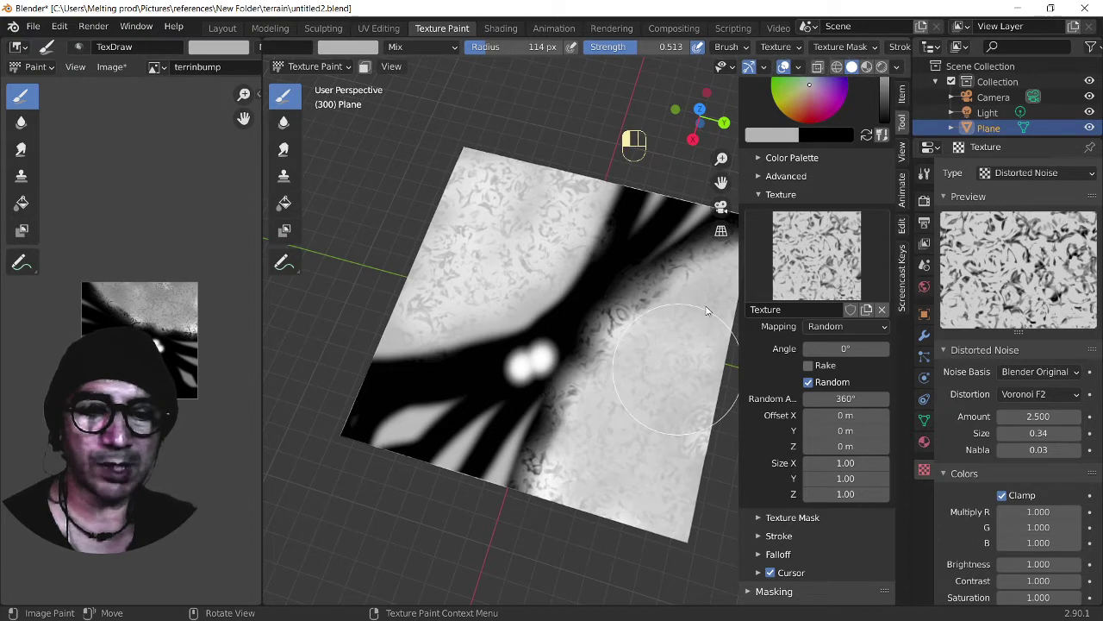
mouse_move(705, 310)
left_mouse_down()
mouse_move(508, 328)
mouse_move(431, 319)
mouse_move(431, 331)
mouse_move(473, 330)
left_mouse_up()
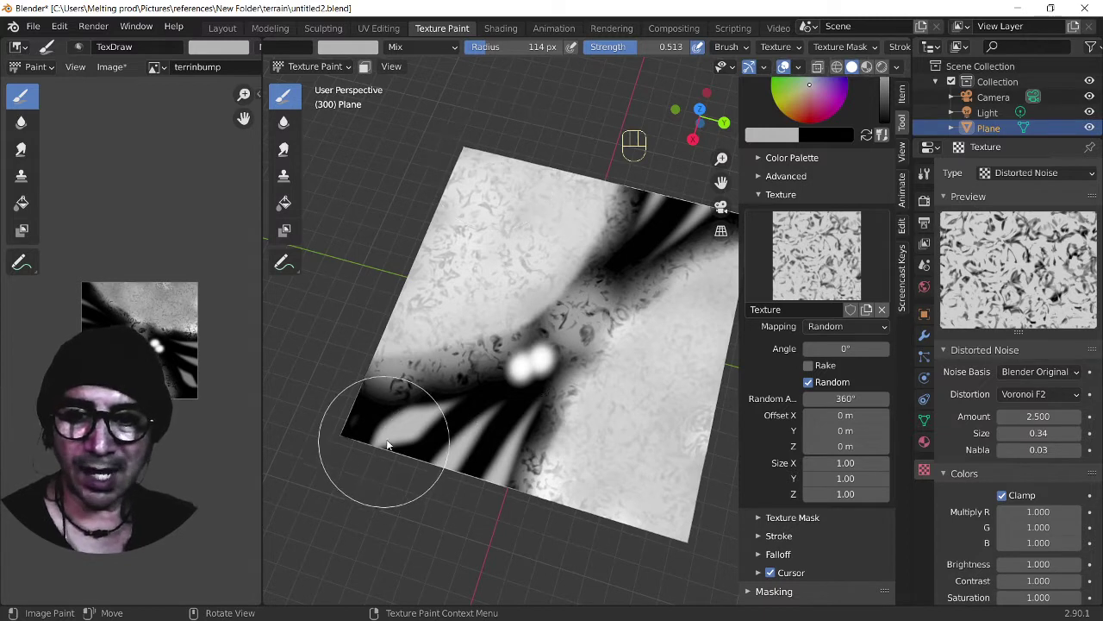
- Paint the noise in the black secondary colour along the whole riverbed, covering its banks and the white mounds
key("ctrl")
mouse_move(442, 370)
left_mouse_down("ctrl")
mouse_move(520, 335)
mouse_move(611, 225)
mouse_move(681, 203)
left_mouse_up("ctrl")
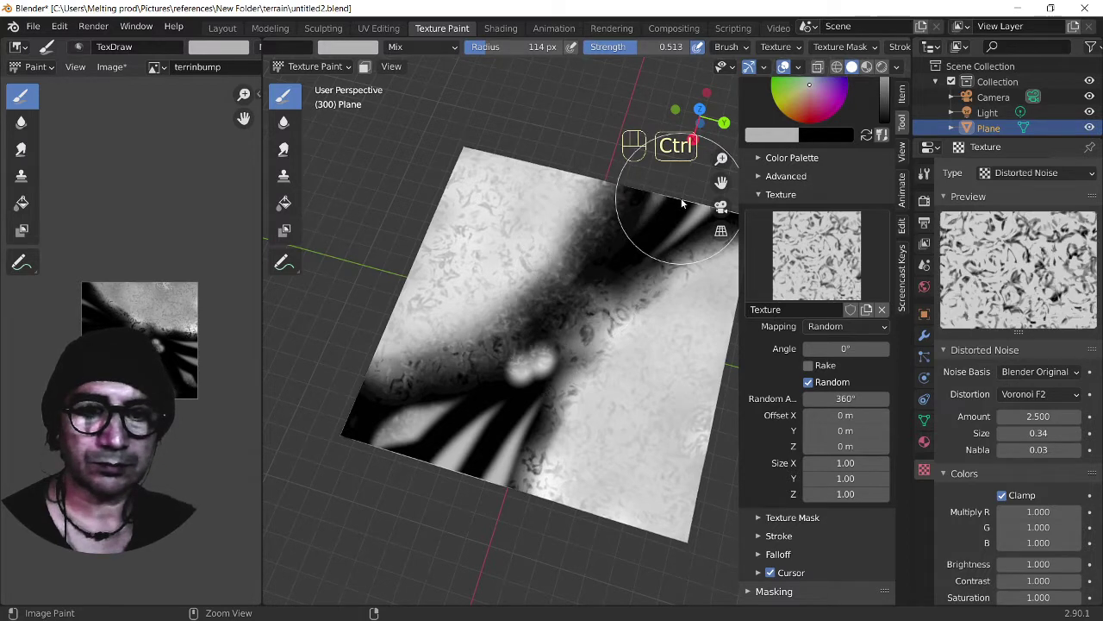
left_click_drag(698, 263, 694, 265, "ctrl")
mouse_move(651, 287)
middle_mouse_down("shift")
mouse_move(577, 273)
mouse_move(603, 267)
middle_mouse_up("shift")
mouse_move(624, 262)
left_mouse_down("ctrl")
mouse_move(555, 323)
mouse_move(461, 438)
mouse_move(476, 491)
mouse_move(331, 433)
mouse_move(329, 358)
mouse_move(370, 433)
left_mouse_up("ctrl")
mouse_move(411, 464)
left_mouse_down("ctrl")
mouse_move(456, 373)
mouse_move(427, 341)
mouse_move(386, 360)
mouse_move(458, 321)
mouse_move(437, 316)
mouse_move(388, 343)
mouse_move(504, 291)
mouse_move(564, 210)
mouse_move(625, 205)
mouse_move(571, 177)
mouse_move(567, 218)
left_mouse_up("ctrl")
- Paint a dark noise patch into the light land beside the riverbed's far end, near the plane's far corner
scroll(567, 217, "up", 2)
middle_click_drag(561, 231, 463, 316, "shift")
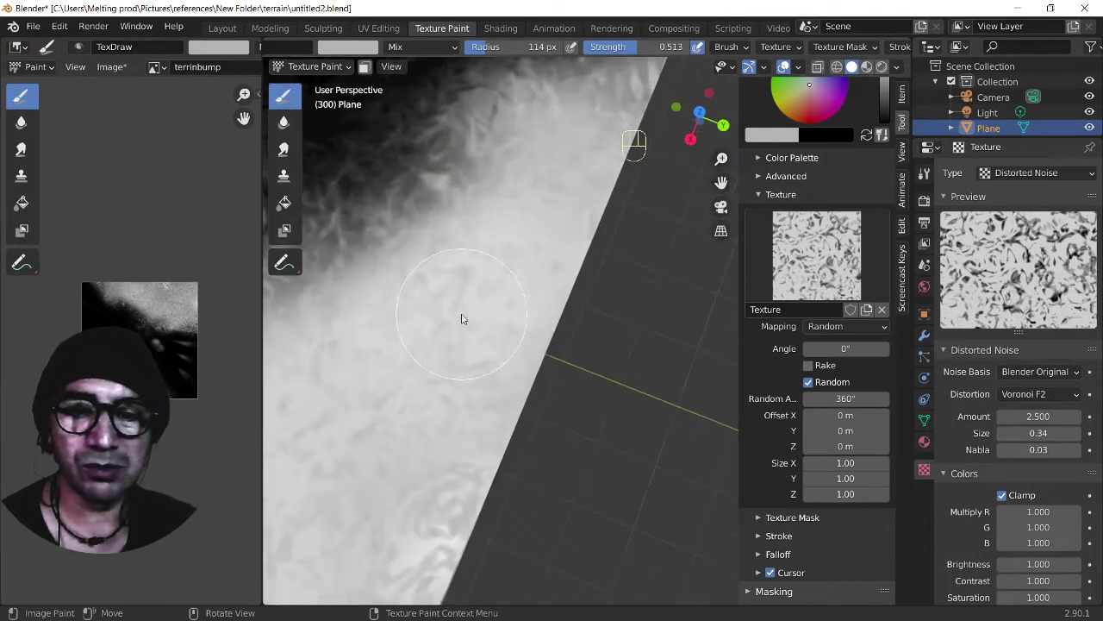
middle_click_drag(537, 230, 591, 251, "shift")
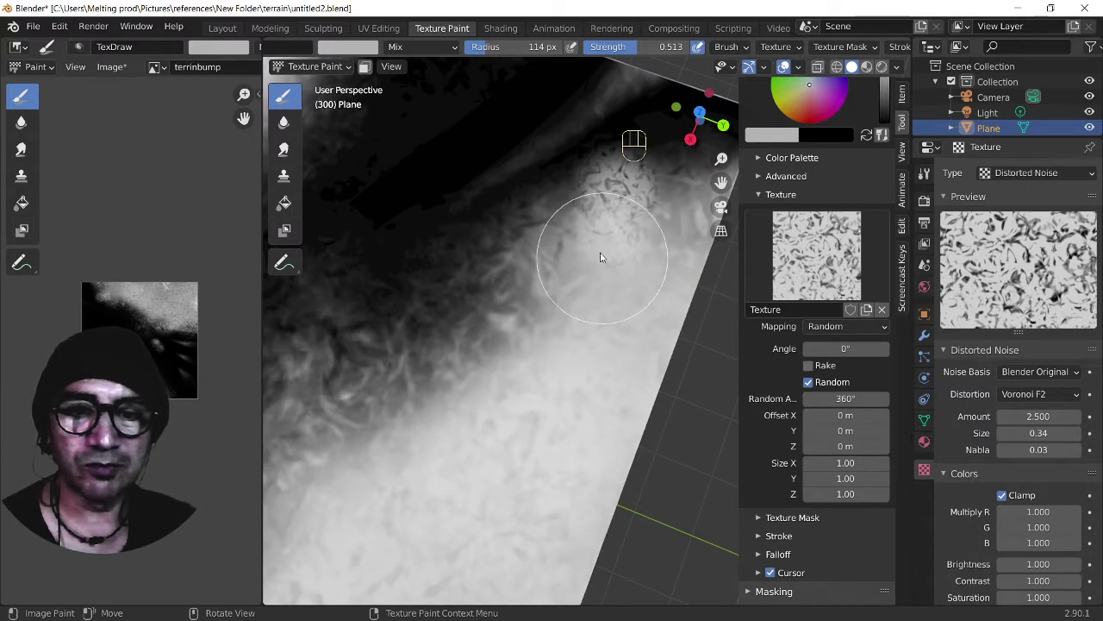
mouse_move(603, 246)
left_mouse_down("ctrl")
mouse_move(613, 182)
mouse_move(608, 248)
mouse_move(536, 314)
mouse_move(608, 275)
mouse_move(698, 172)
left_mouse_up("ctrl")
- Smear the dark paint from the plane's far corner into the neighbouring light land to form an inlet
left_click(284, 148)
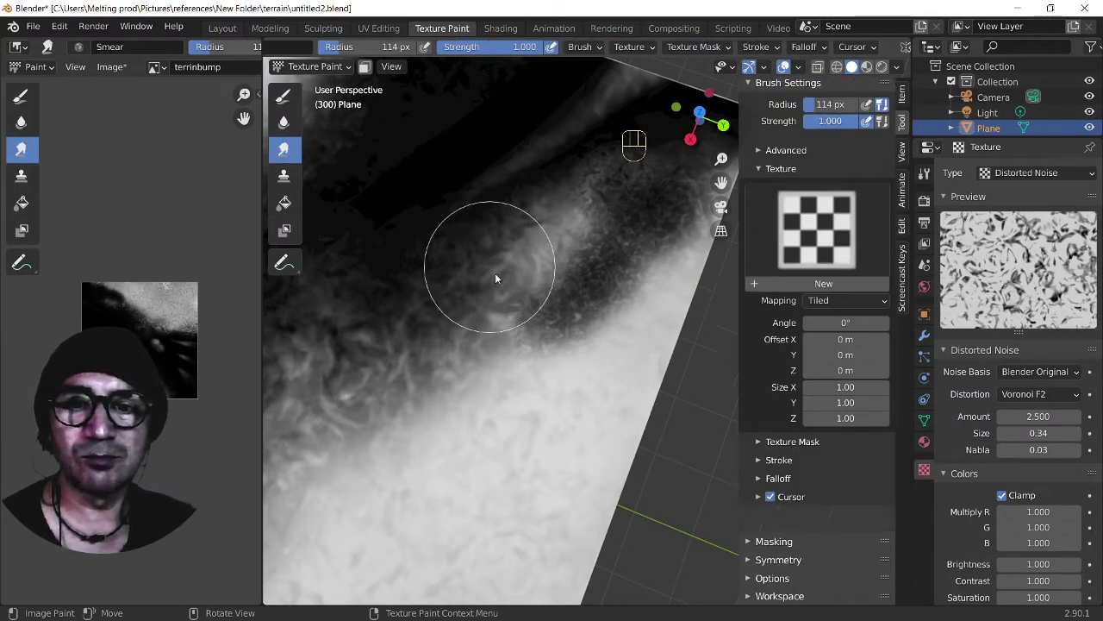
middle_click_drag(495, 273, 539, 266)
mouse_move(651, 202)
left_mouse_down()
mouse_move(614, 275)
mouse_move(530, 327)
mouse_move(516, 349)
mouse_move(548, 349)
mouse_move(461, 281)
left_mouse_up()
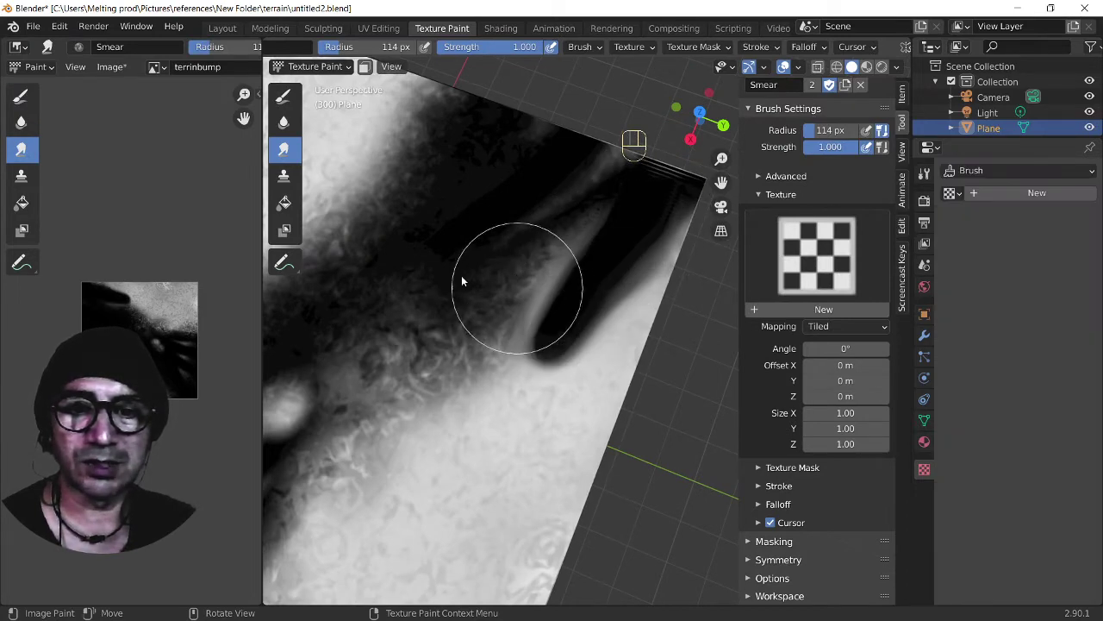
- Return to the TexDraw brush and paint dark noise around the smeared inlet's edges and tip
left_click(284, 95)
mouse_move(526, 346)
left_mouse_down()
mouse_move(517, 316)
mouse_move(561, 328)
left_mouse_up()
mouse_move(579, 274)
left_mouse_down("ctrl")
mouse_move(540, 364)
mouse_move(573, 336)
mouse_move(554, 364)
mouse_move(632, 278)
mouse_move(674, 214)
mouse_move(648, 270)
left_mouse_up("ctrl")
mouse_move(576, 432)
middle_mouse_down("ctrl")
mouse_move(566, 456)
mouse_move(571, 370)
middle_mouse_up("ctrl")
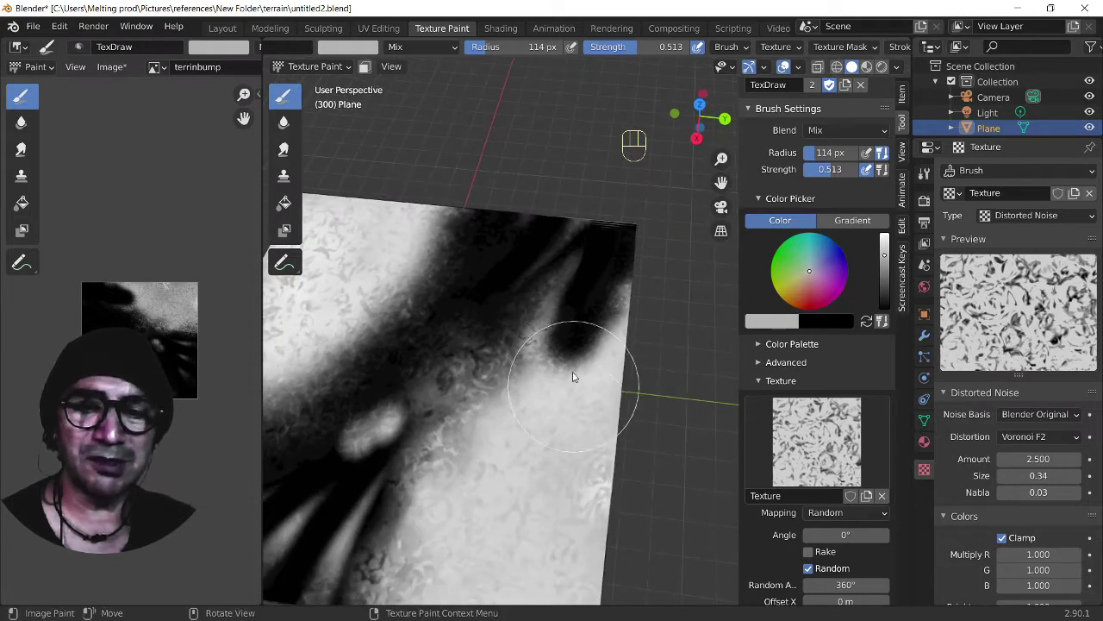
left_click_drag(572, 370, 538, 418, "ctrl")
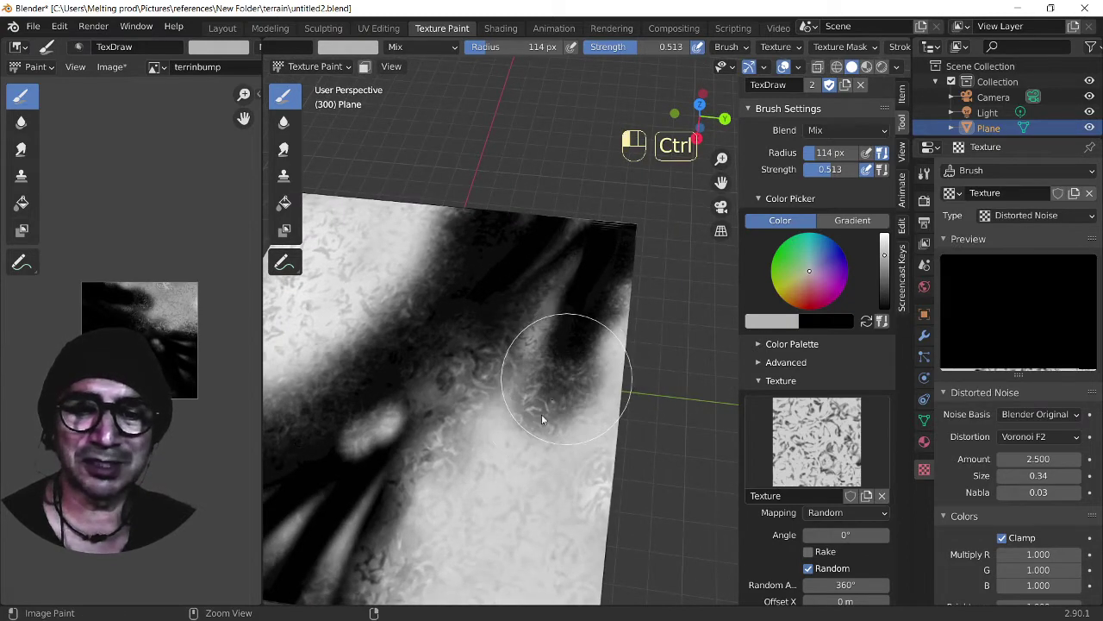
- Switch to the Shading workspace and display the plane in rendered viewport shading
scroll(527, 466, "down", 4)
middle_click_drag(517, 516, 535, 501)
mouse_move(481, 450)
middle_mouse_down()
mouse_move(518, 418)
mouse_move(495, 328)
middle_mouse_up()
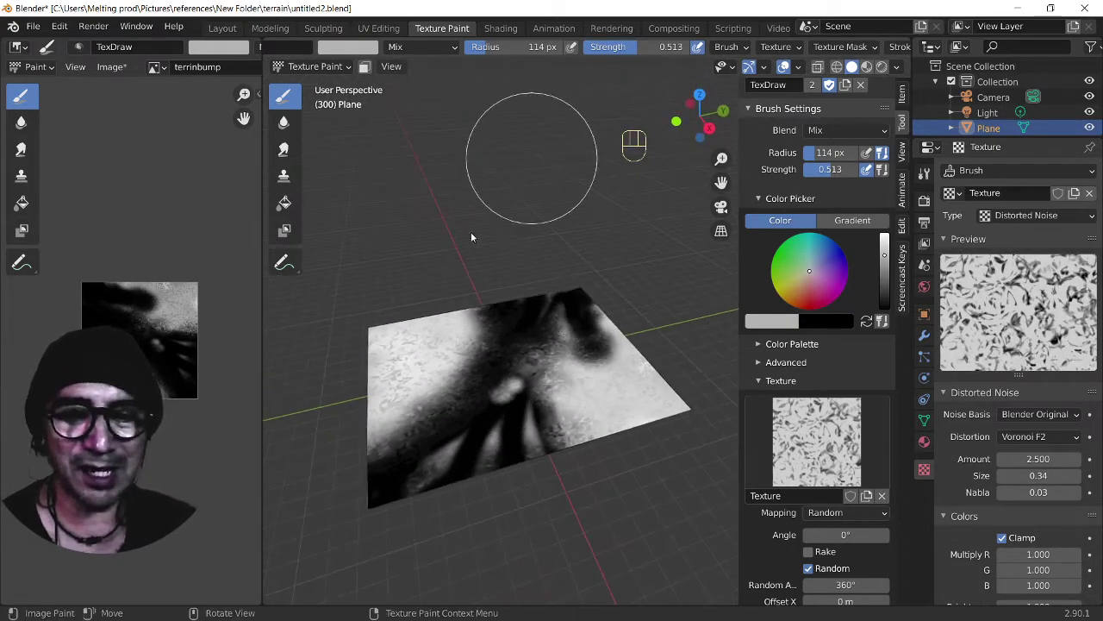
left_click(504, 32)
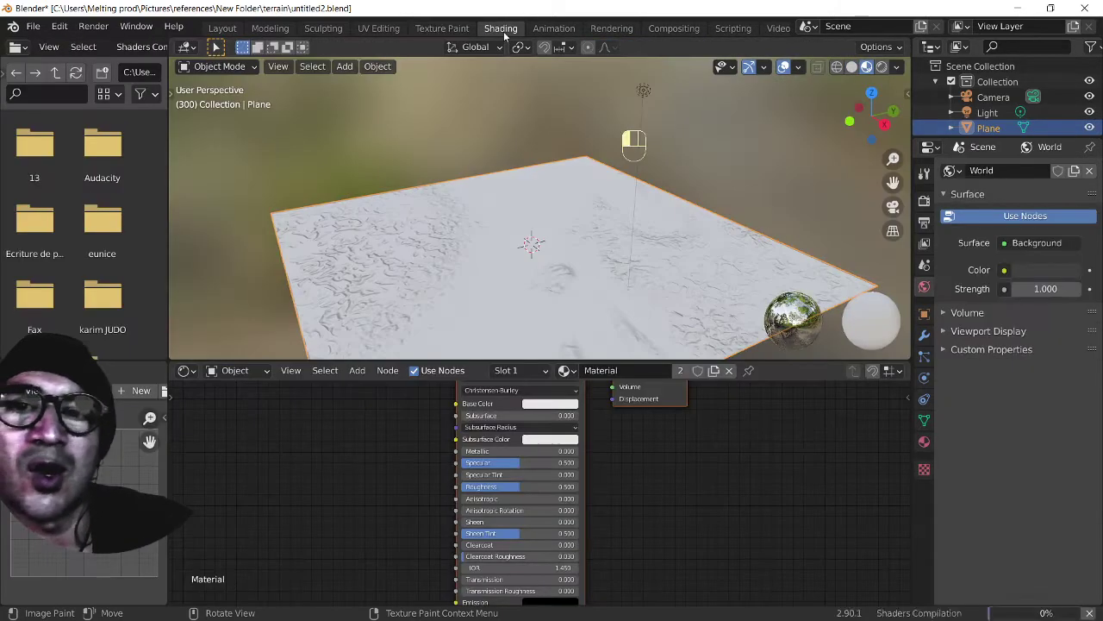
middle_click_drag(524, 290, 487, 299)
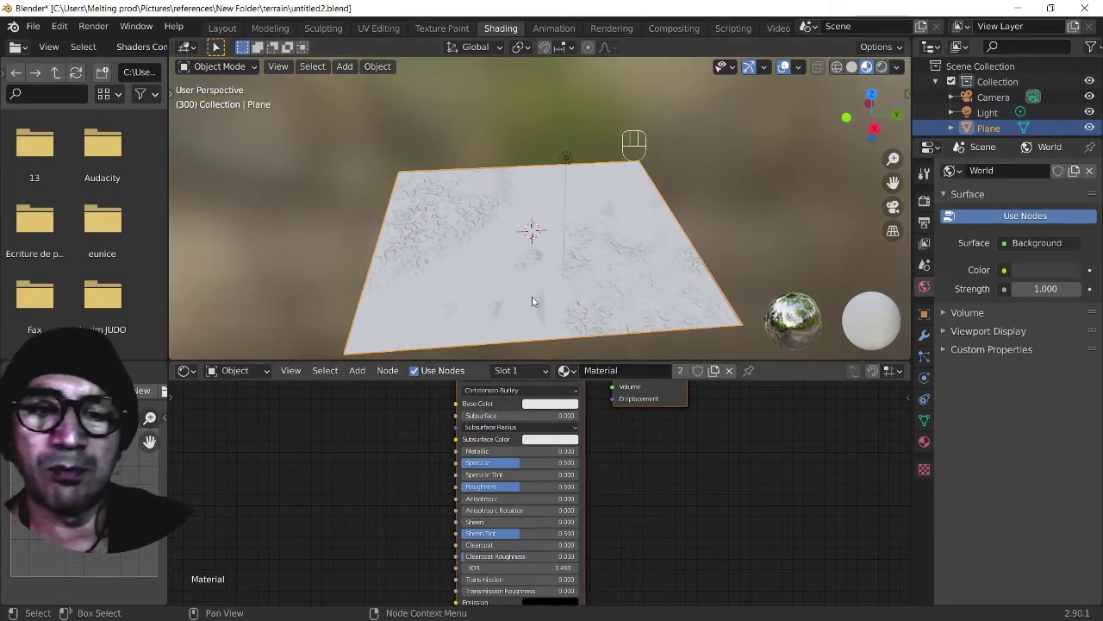
scroll(543, 285, "up", 2)
left_click(882, 66)
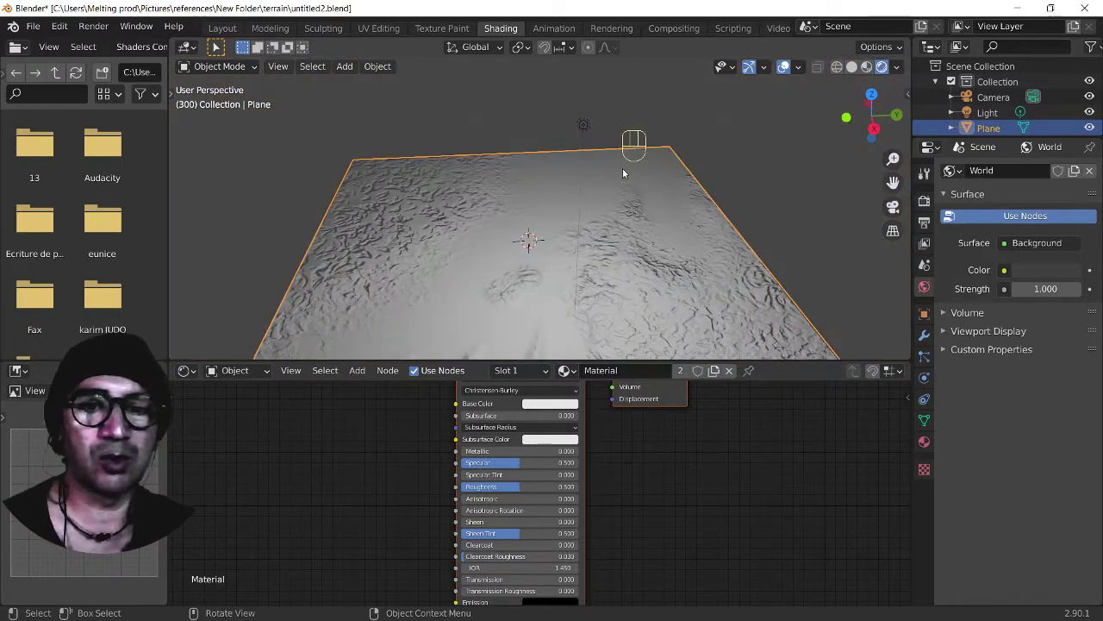
- Move the light sideways so that it illuminates the noisy land beside the branching channels
left_click(580, 130)
key("g")
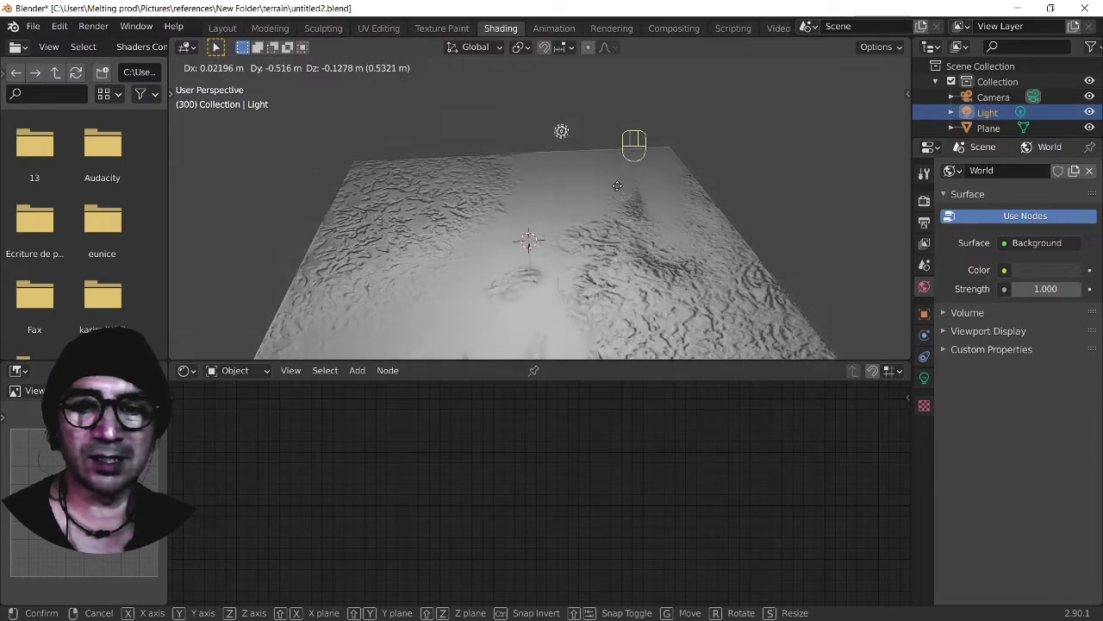
left_click(698, 263)
middle_click_drag(701, 262, 655, 293)
key("g")
right_click(680, 251)
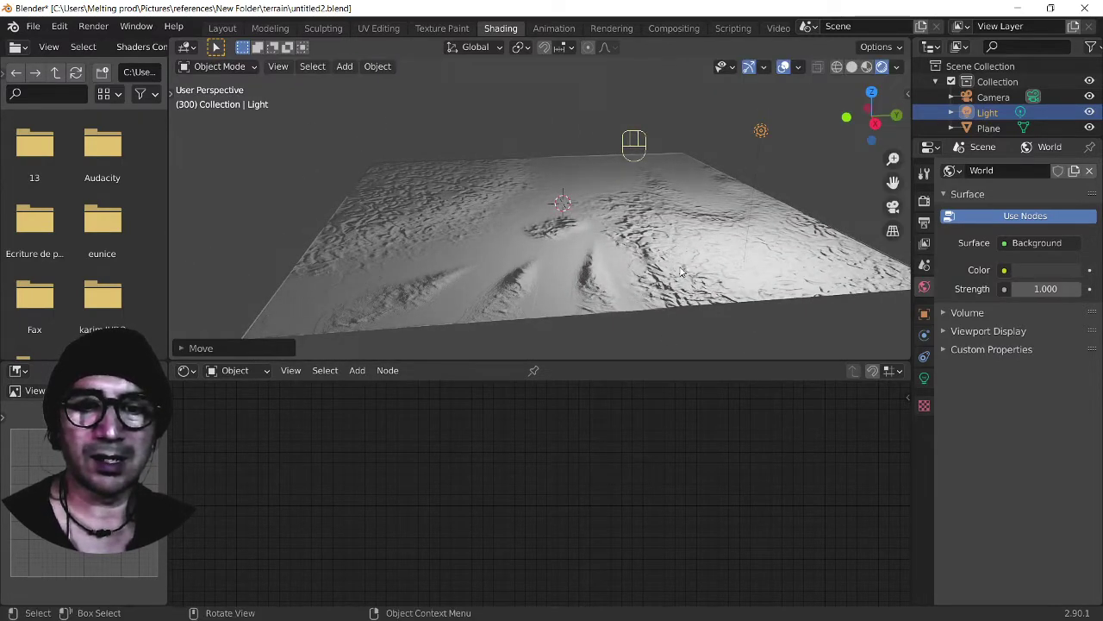
- Add a ColorRamp node to the plane's material, placed between the terrinbump image and the Principled BSDF
left_click(669, 237)
scroll(595, 452, "down", 3)
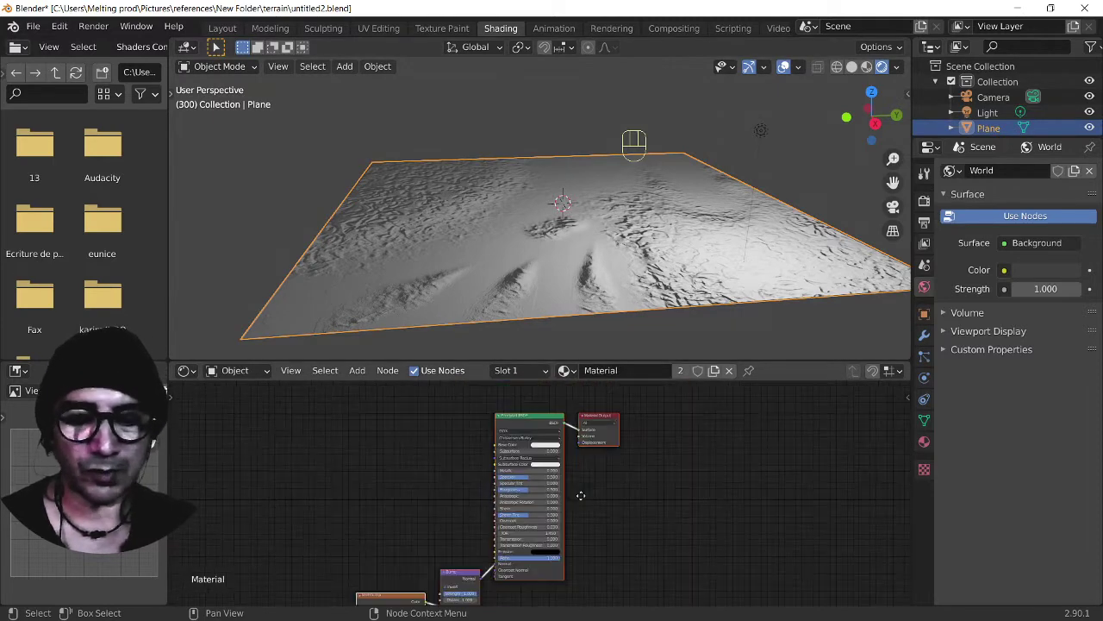
left_click_drag(449, 585, 414, 545)
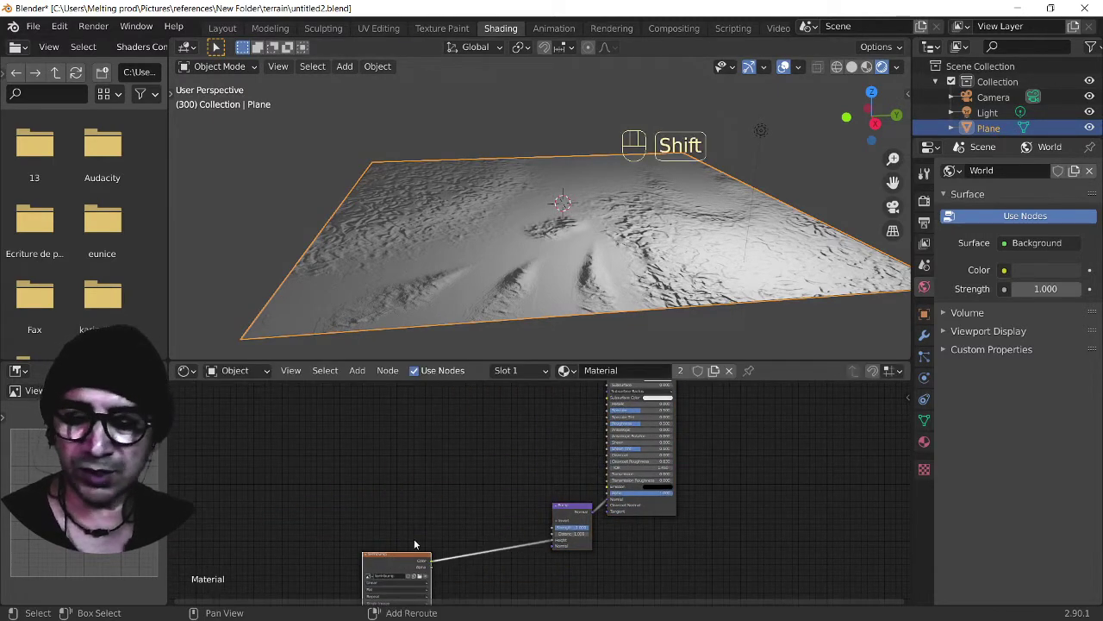
key("shift+a")
mouse_move(366, 494)
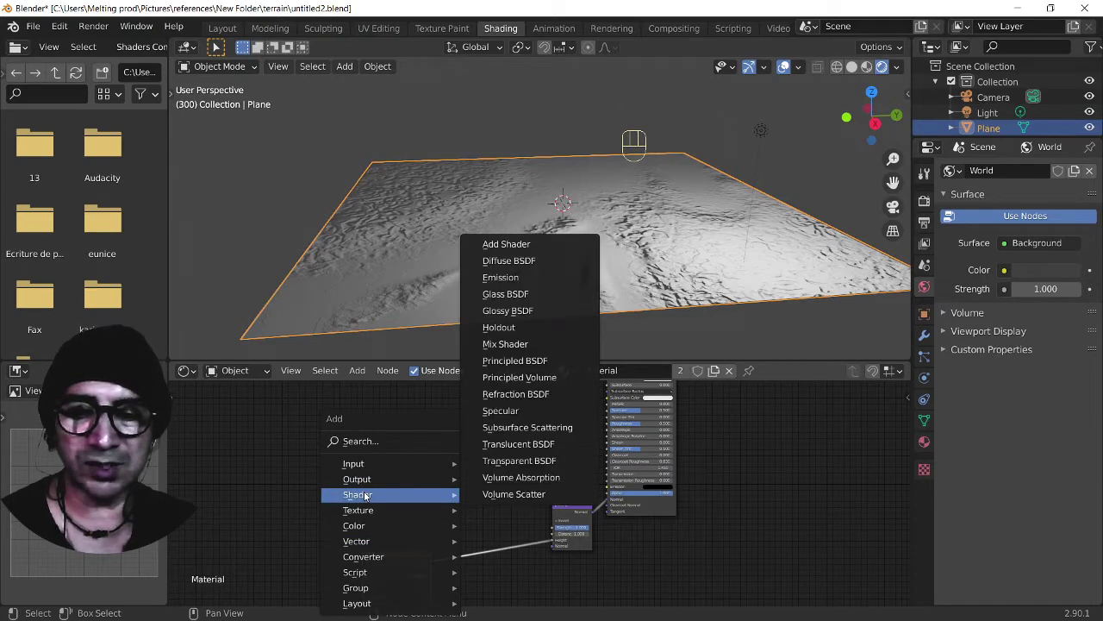
mouse_move(371, 557)
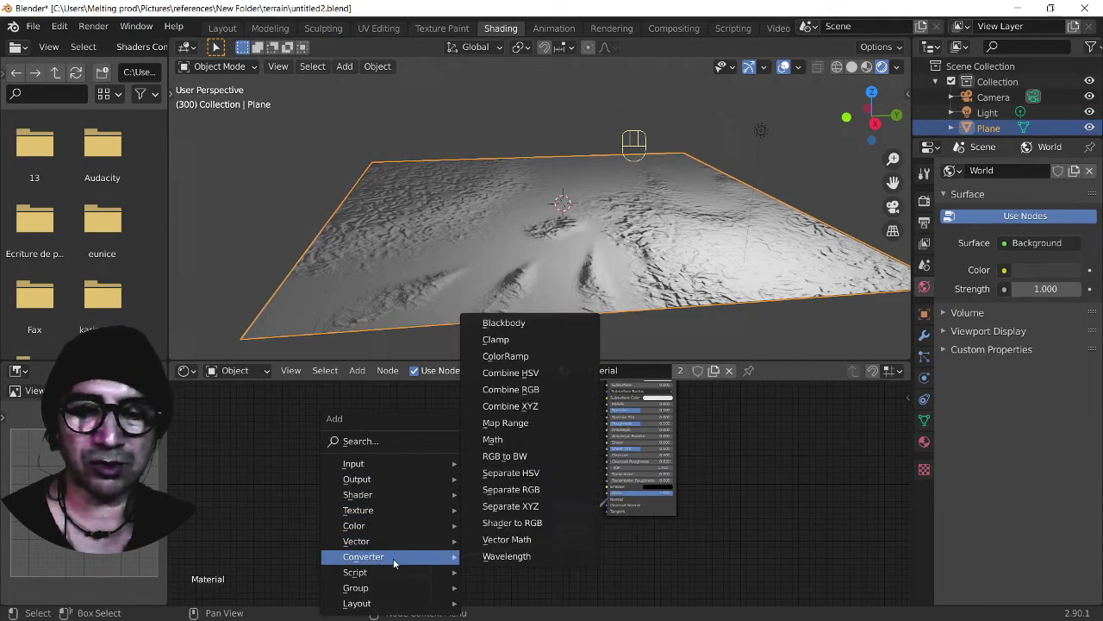
left_click(506, 356)
left_click(556, 471)
- Connect the ColorRamp's Color output to the Principled BSDF's Base Color
middle_click_drag(555, 470, 475, 515)
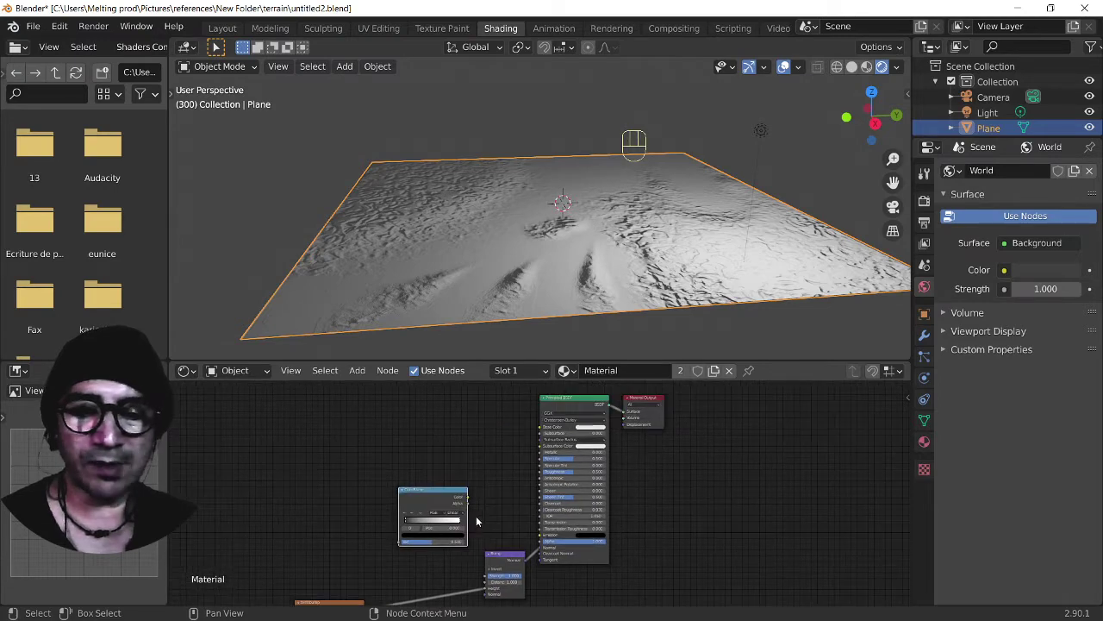
scroll(475, 519, "up", 1)
scroll(448, 513, "up", 1)
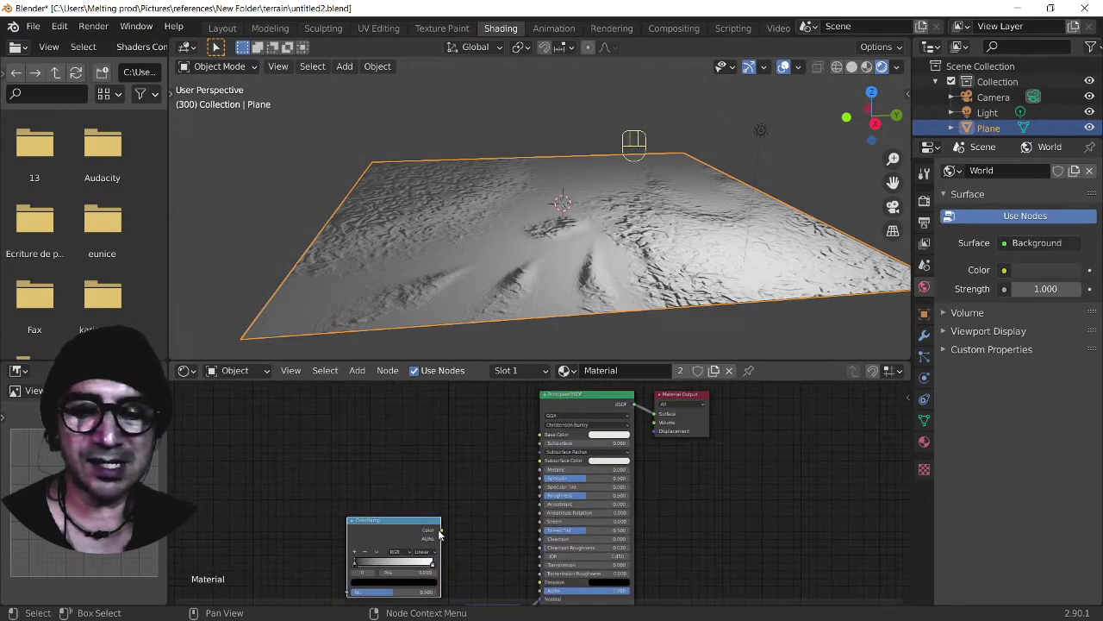
left_click_drag(439, 532, 543, 435)
- Move the terrinbump image node closer and connect its Color output to the ColorRamp's Fac input
middle_click_drag(517, 448, 623, 384)
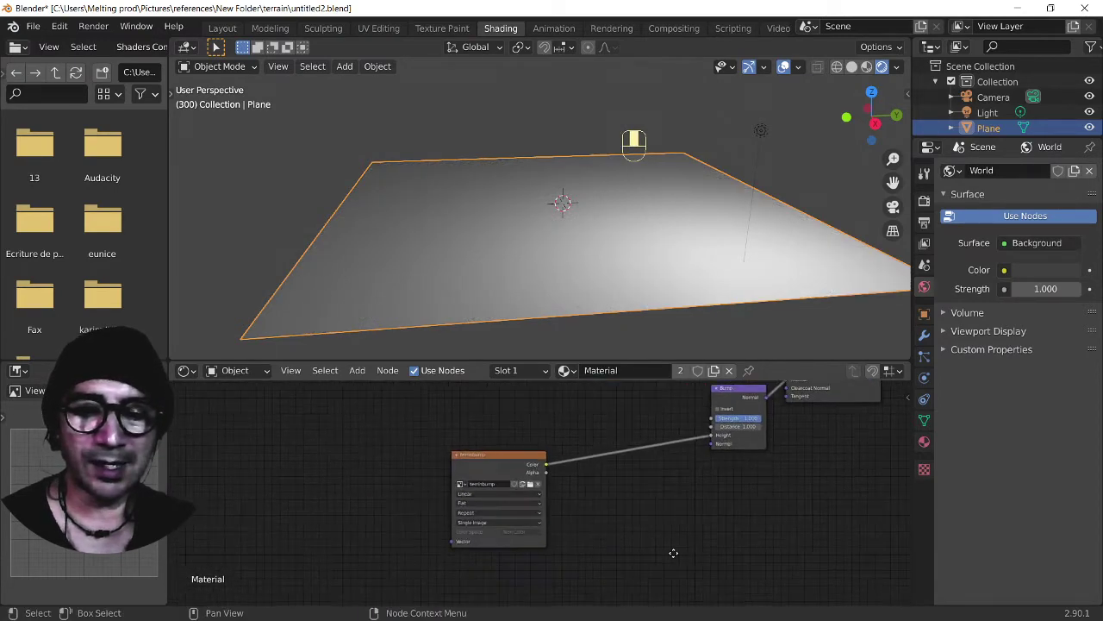
middle_click_drag(461, 411, 526, 352)
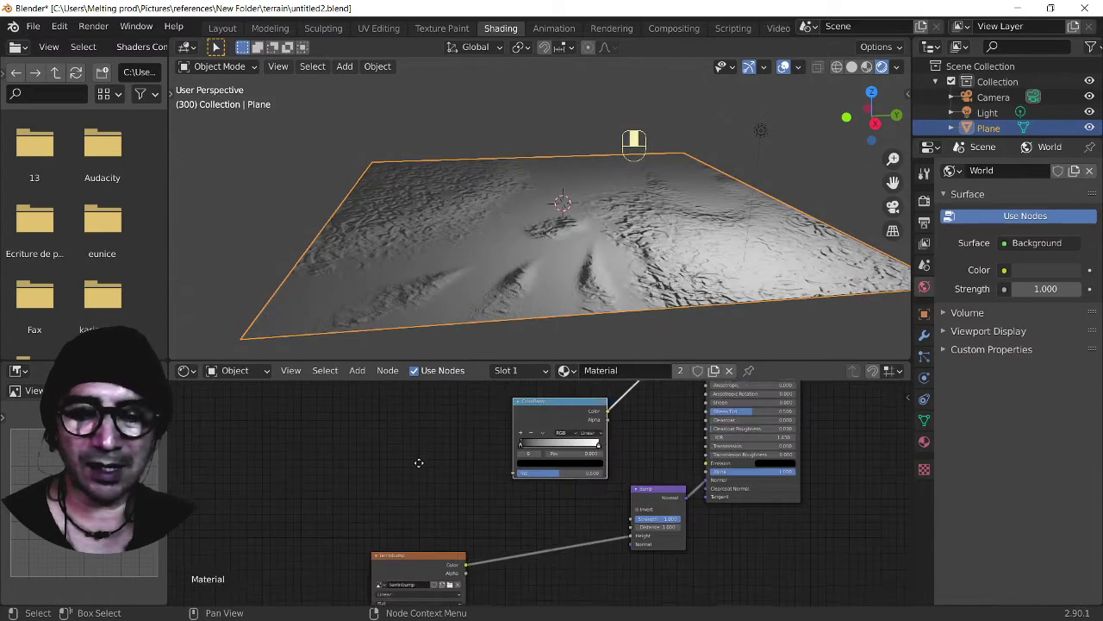
left_click_drag(447, 564, 399, 505)
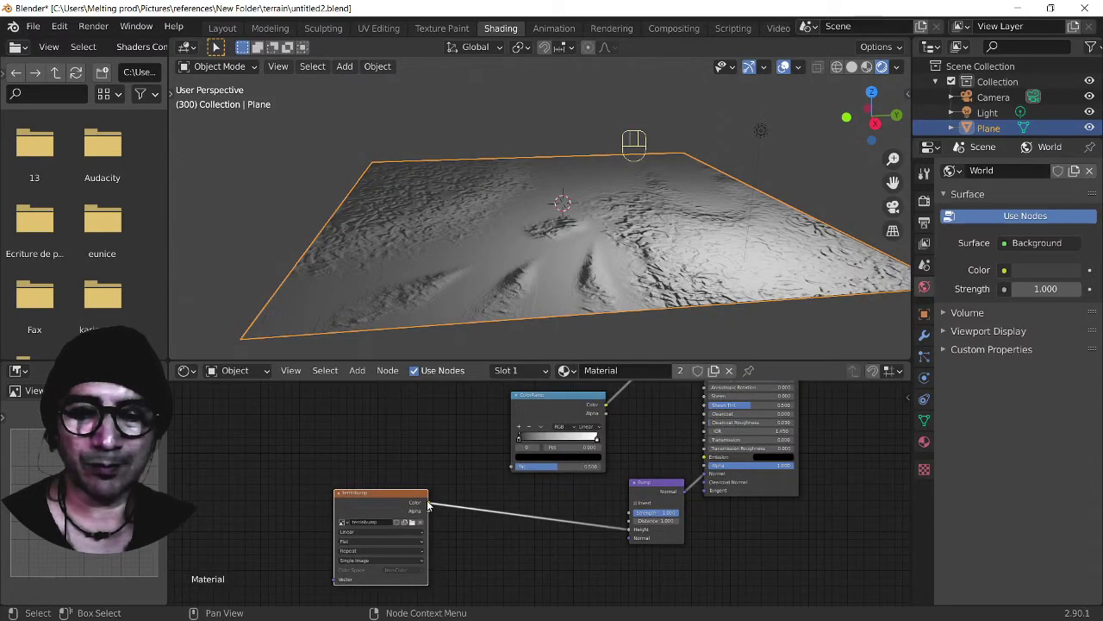
left_click_drag(510, 467, 515, 466)
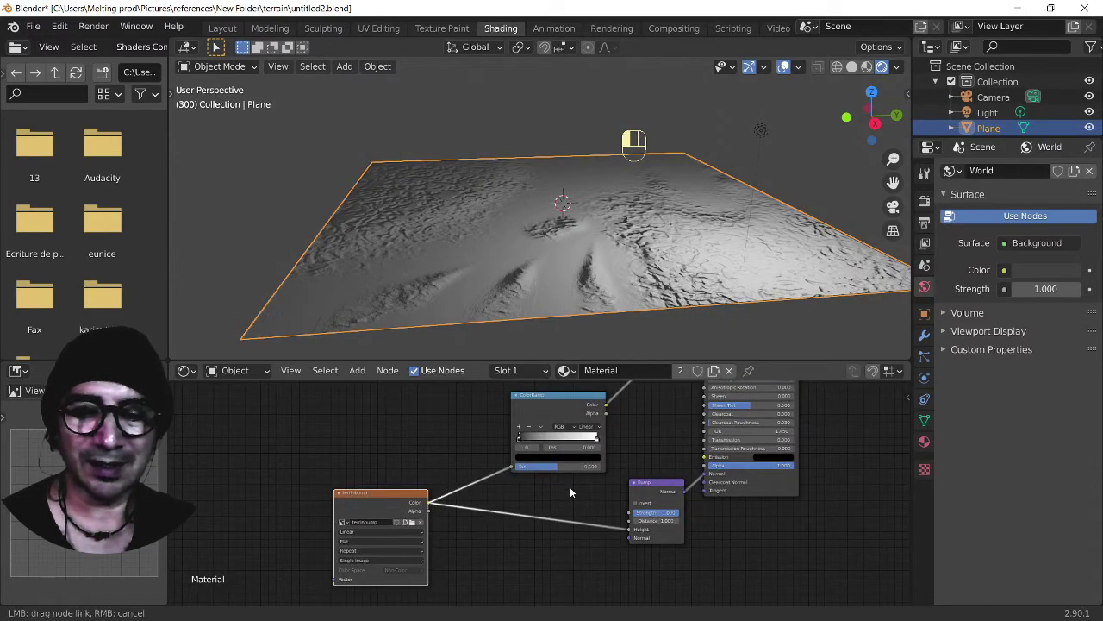
- Set the ColorRamp's first stop, at position 0, to a very dark brown
scroll(570, 487, "up", 4)
middle_click_drag(592, 457, 574, 535)
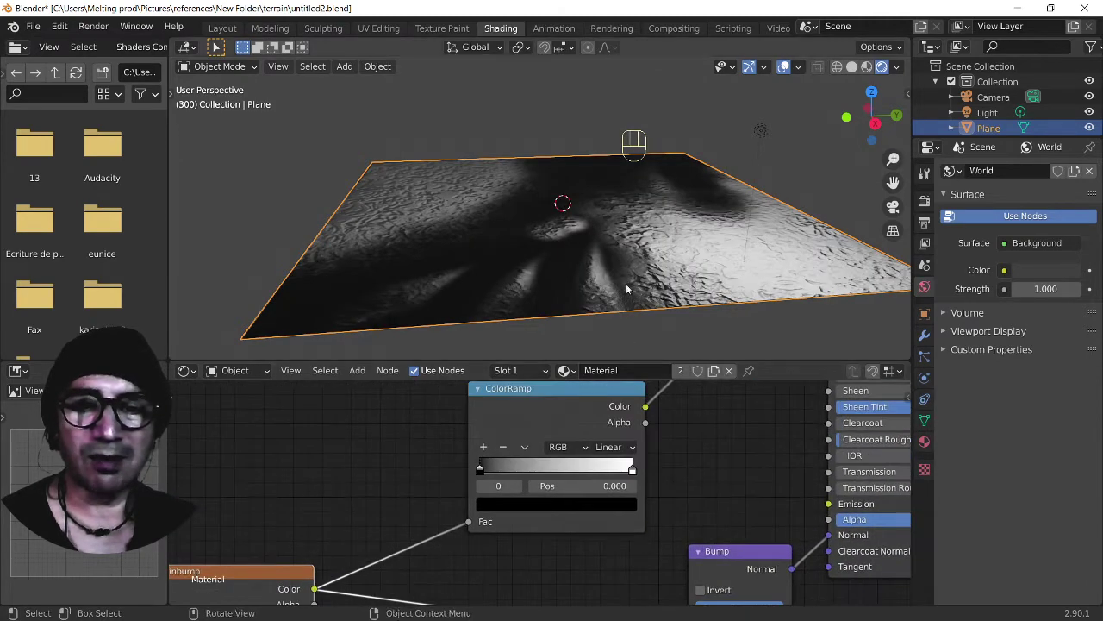
mouse_move(626, 283)
middle_mouse_down()
mouse_move(603, 258)
mouse_move(616, 276)
middle_mouse_up()
scroll(526, 496, "up", 1)
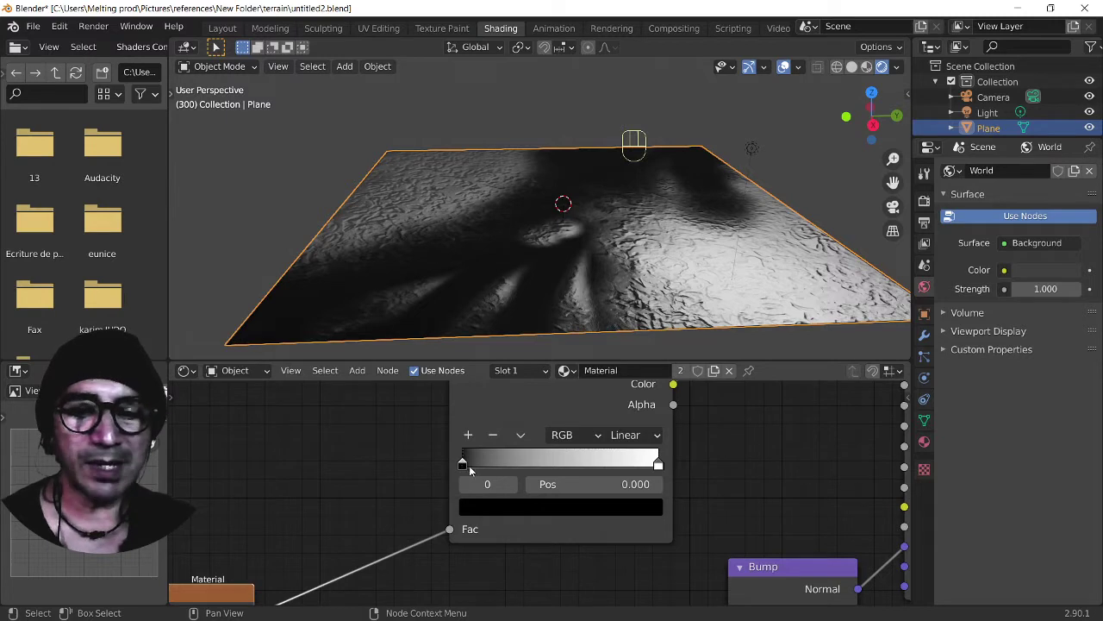
left_click(474, 514)
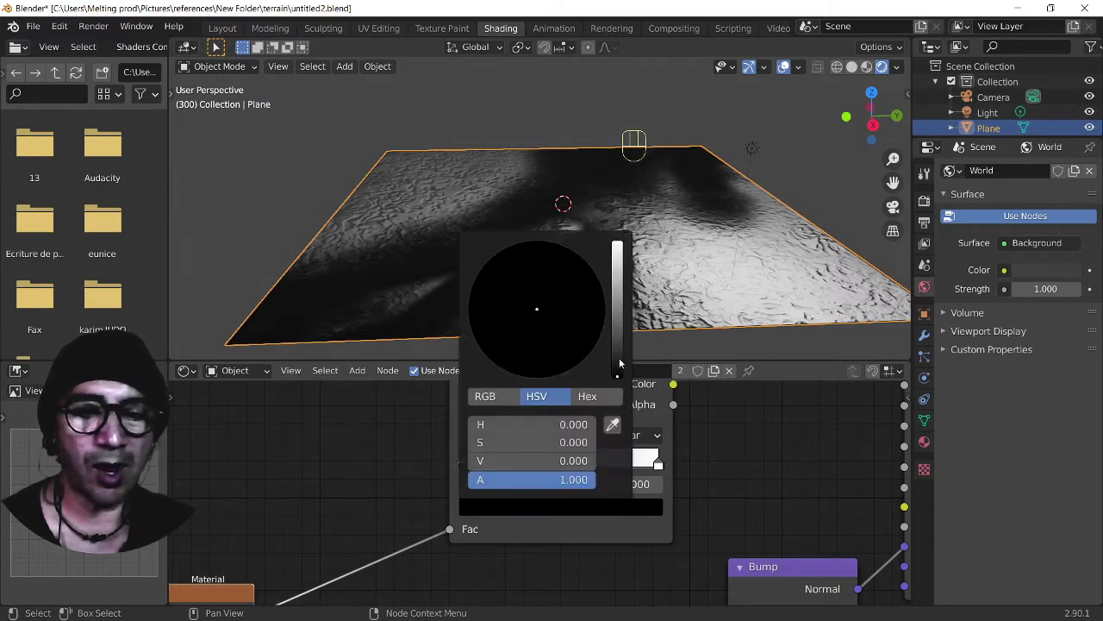
left_click_drag(618, 363, 619, 357)
left_click(519, 362)
middle_click_drag(595, 284, 614, 280)
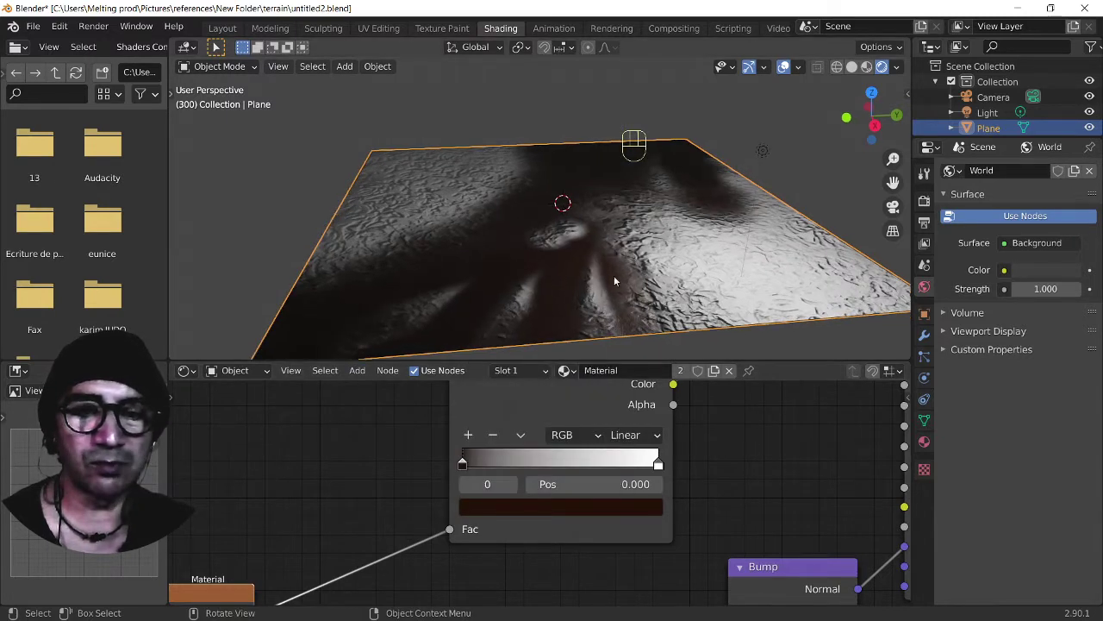
- Add a middle stop at position 0.500 to the ColorRamp and colour the last stop light green
left_click(655, 467)
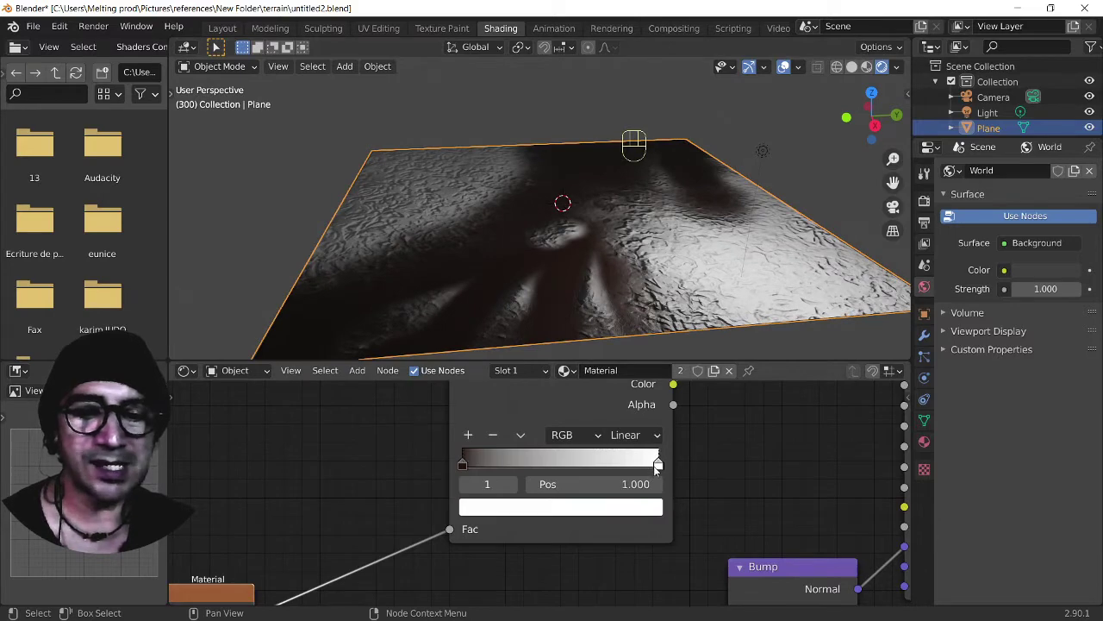
left_click(467, 435)
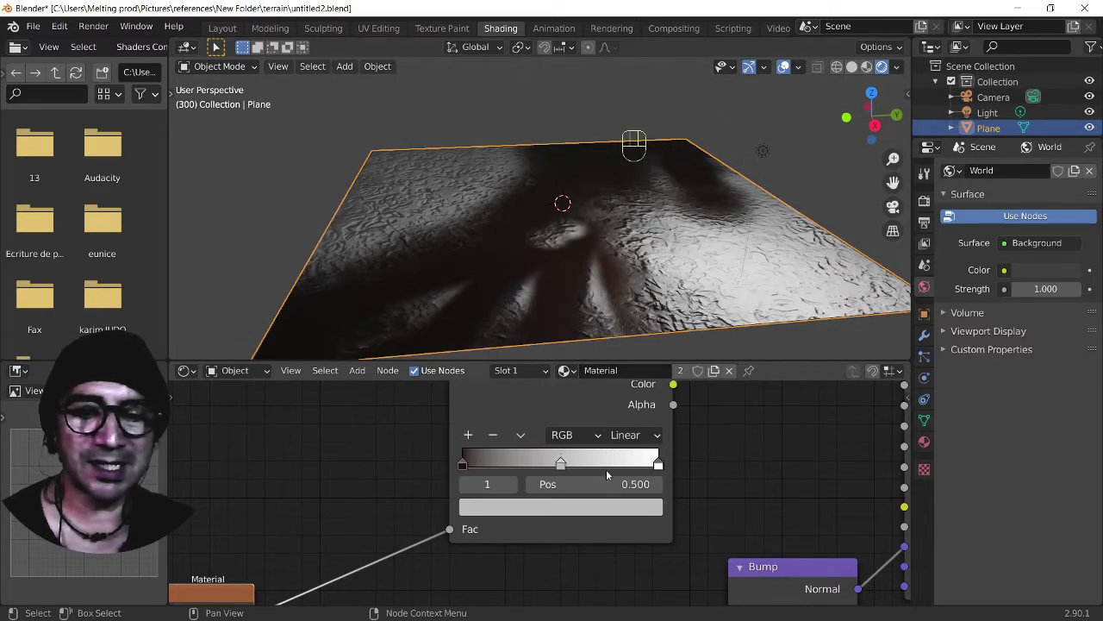
left_click(656, 465)
left_click(488, 511)
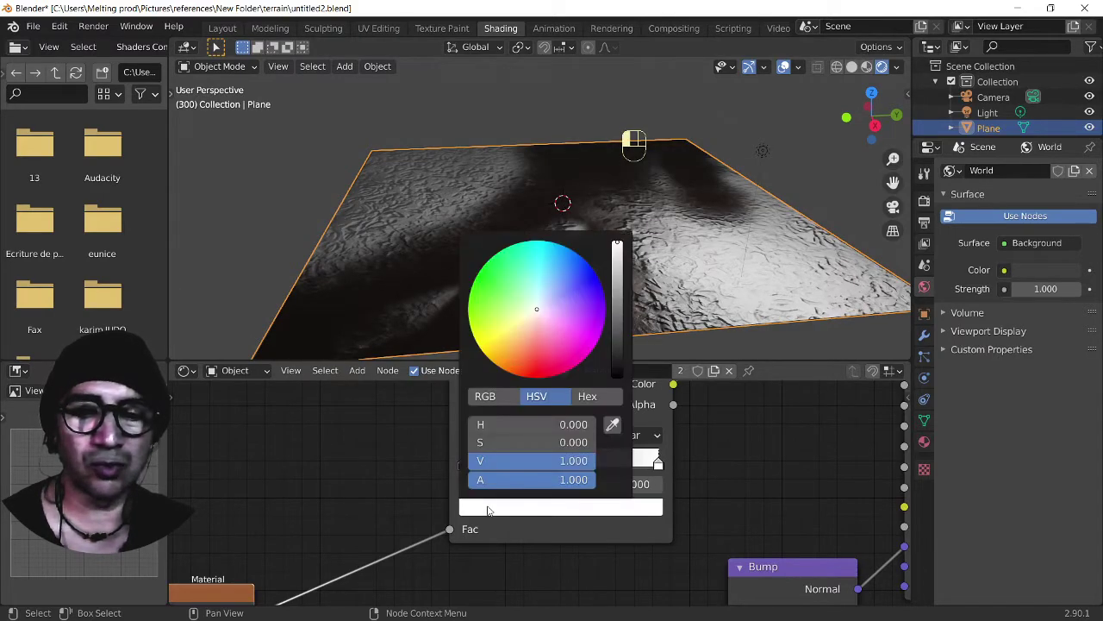
left_click(508, 336)
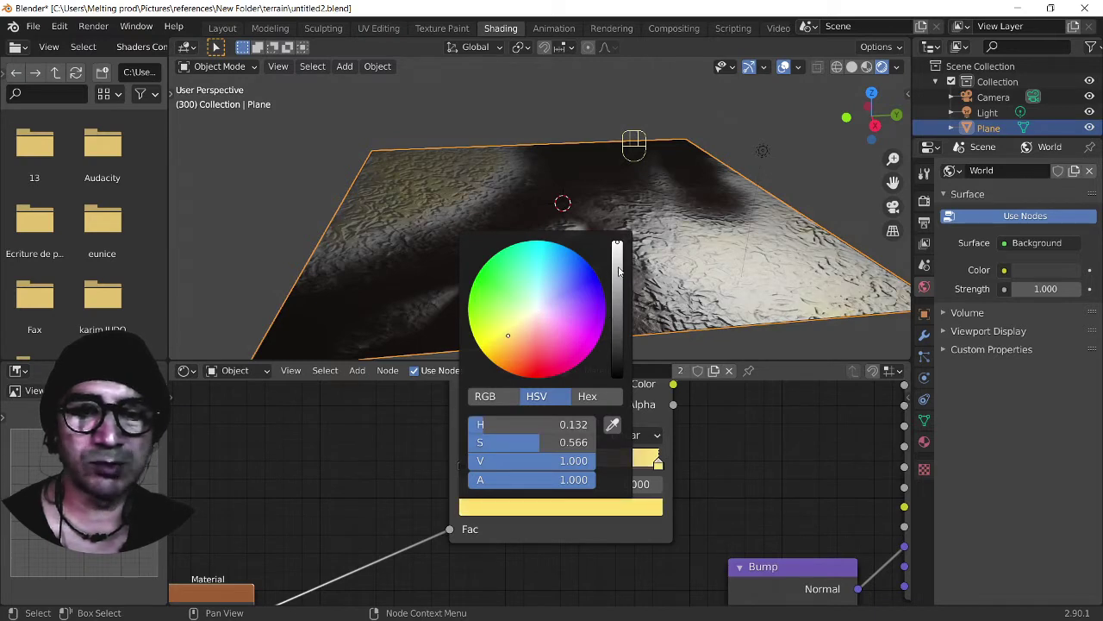
left_click(506, 296)
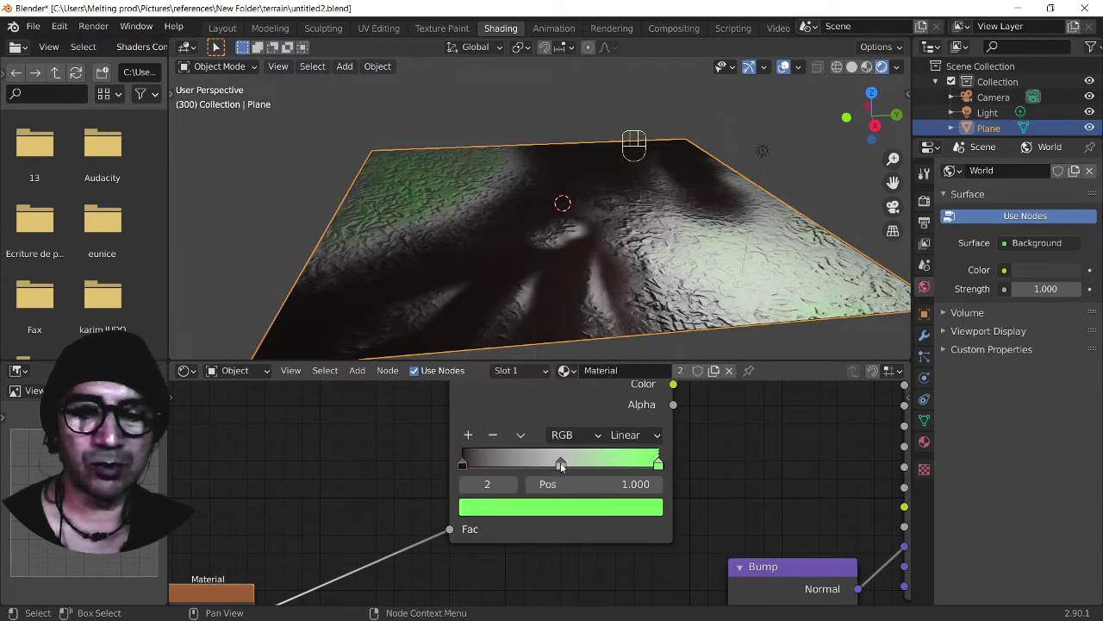
- Move the ColorRamp's middle stop to position 0.217 and colour it golden yellow
left_click(560, 464)
left_click_drag(550, 466, 504, 464)
left_click(535, 507)
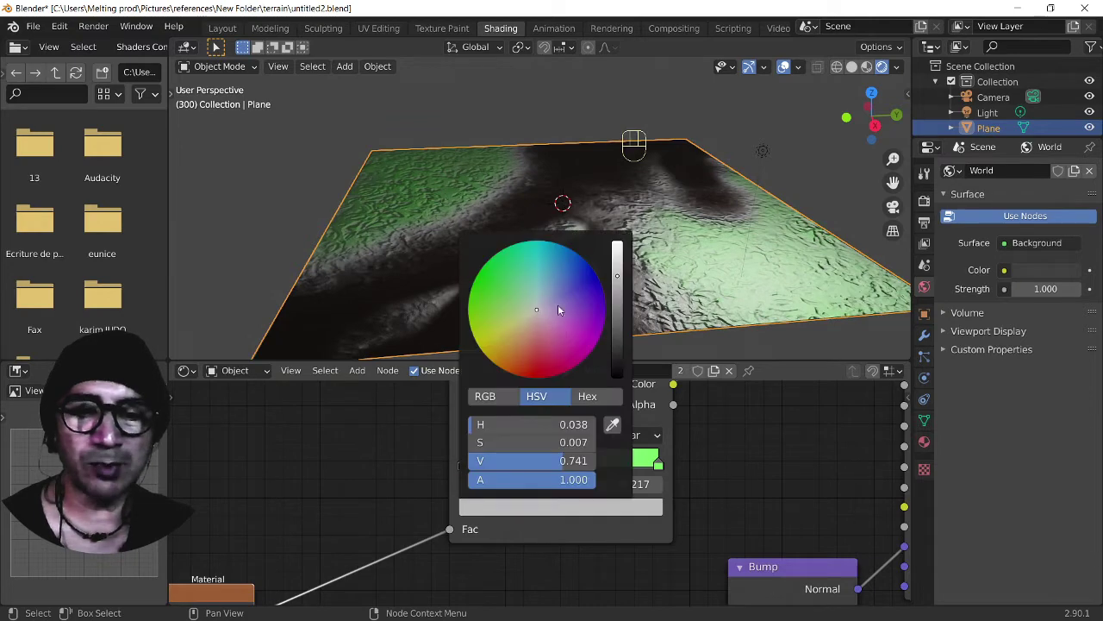
left_click(493, 352)
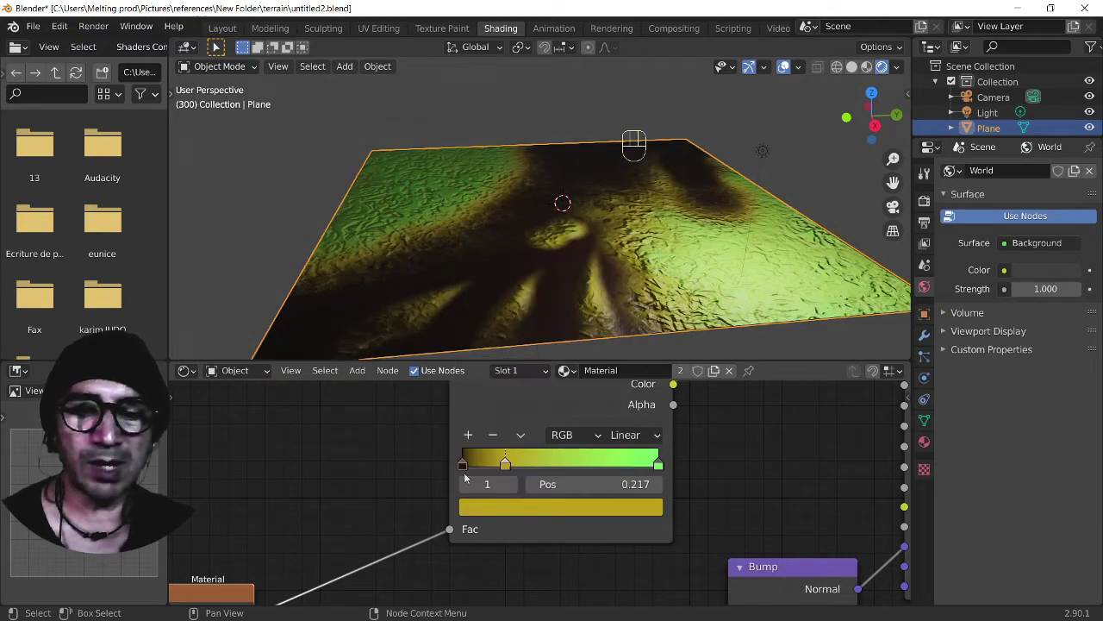
- Shift the yellow stop close to the dark end and add two stops, one at position 0.372 and one nearer the green end
mouse_move(498, 464)
left_mouse_down()
mouse_move(471, 463)
mouse_move(520, 464)
mouse_move(468, 463)
mouse_move(620, 471)
left_mouse_up()
left_click(470, 435)
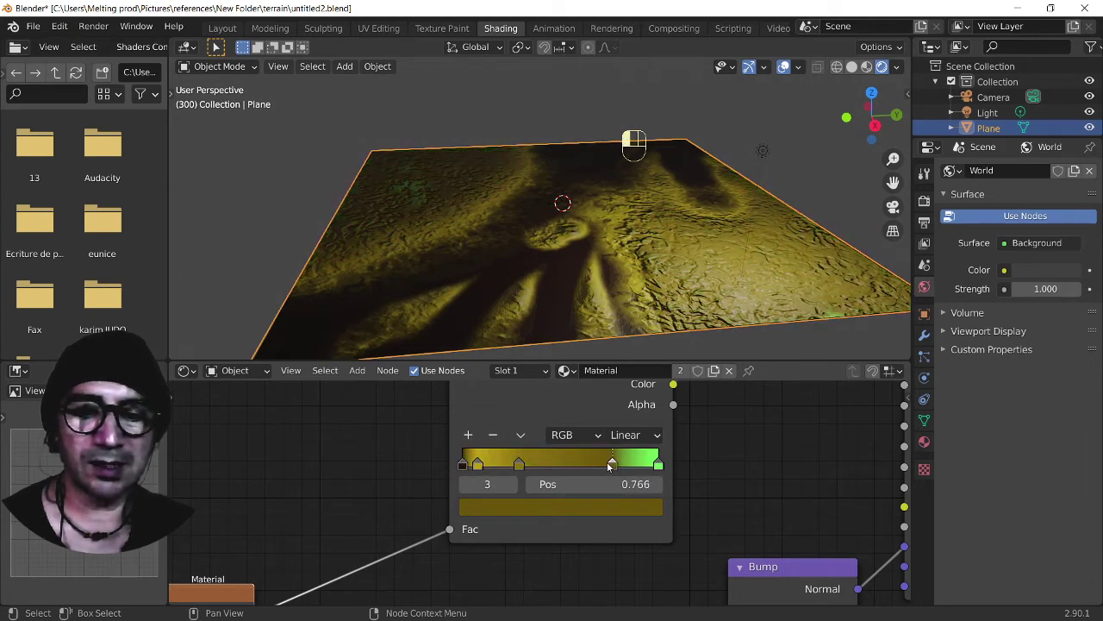
left_click_drag(528, 467, 534, 467)
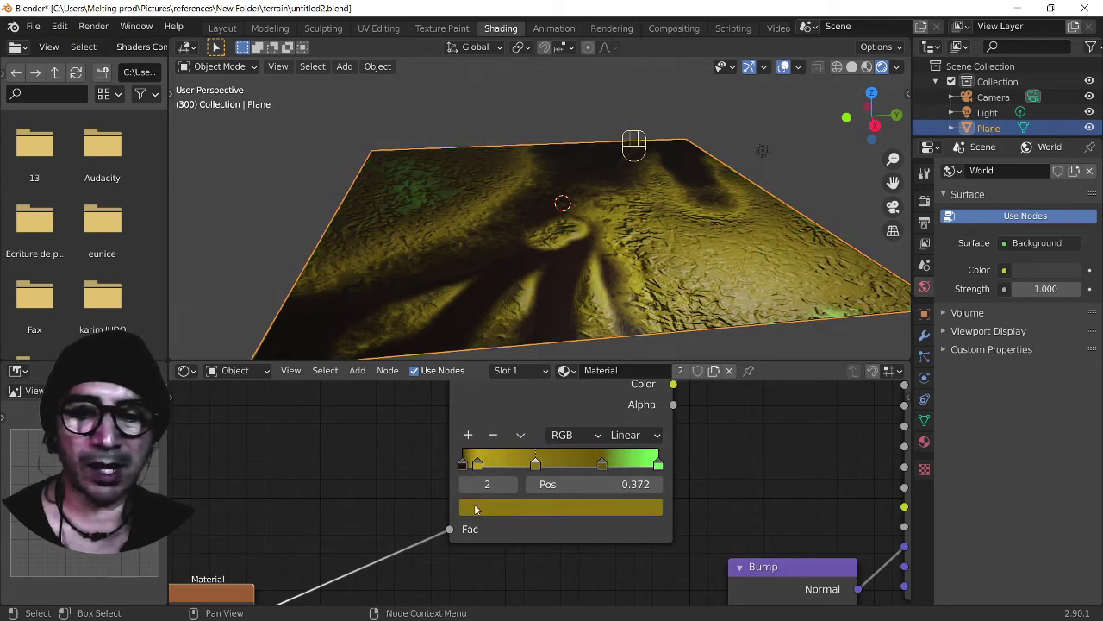
- Colour the ColorRamp stop at position 0.372 a muted medium green
left_click(475, 509)
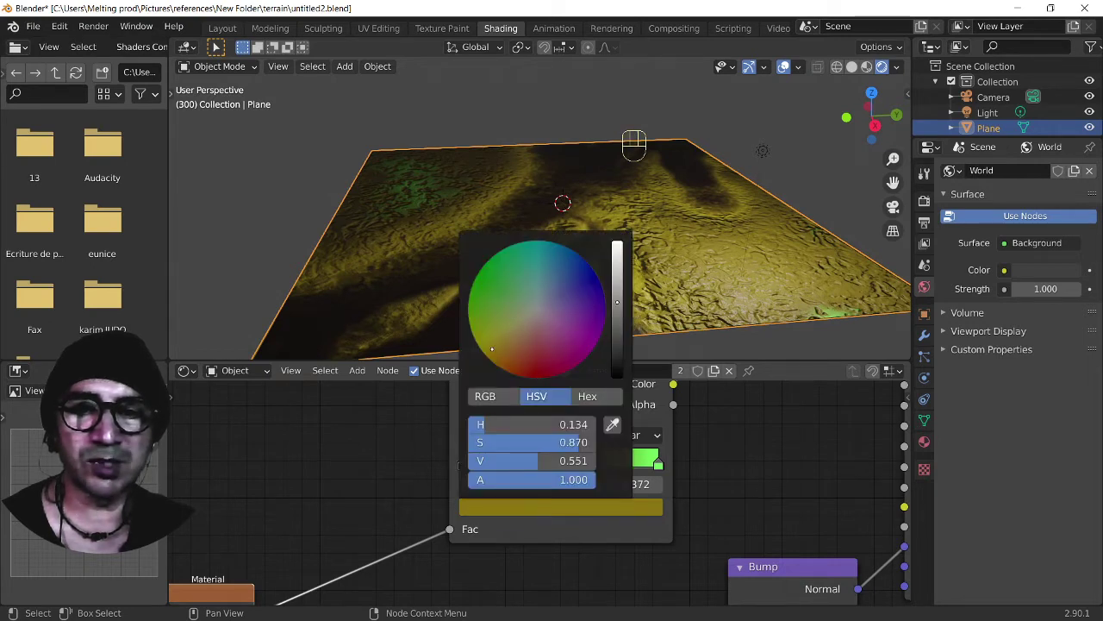
left_click(506, 302)
left_click_drag(618, 304, 617, 268)
middle_click_drag(655, 233, 733, 220)
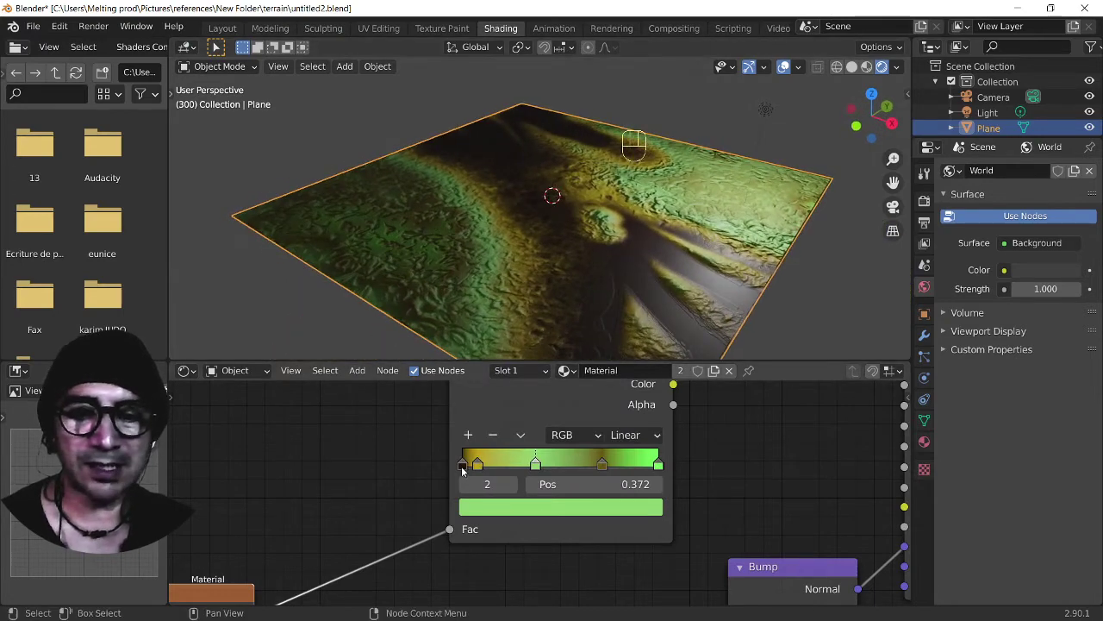
left_click(488, 507)
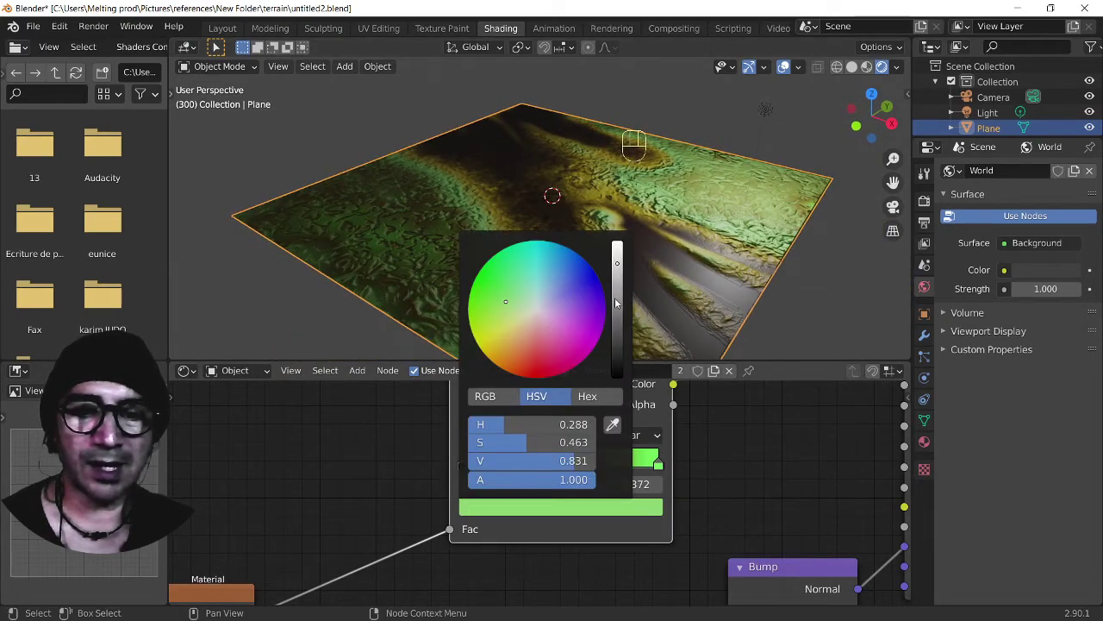
left_click_drag(617, 303, 617, 255)
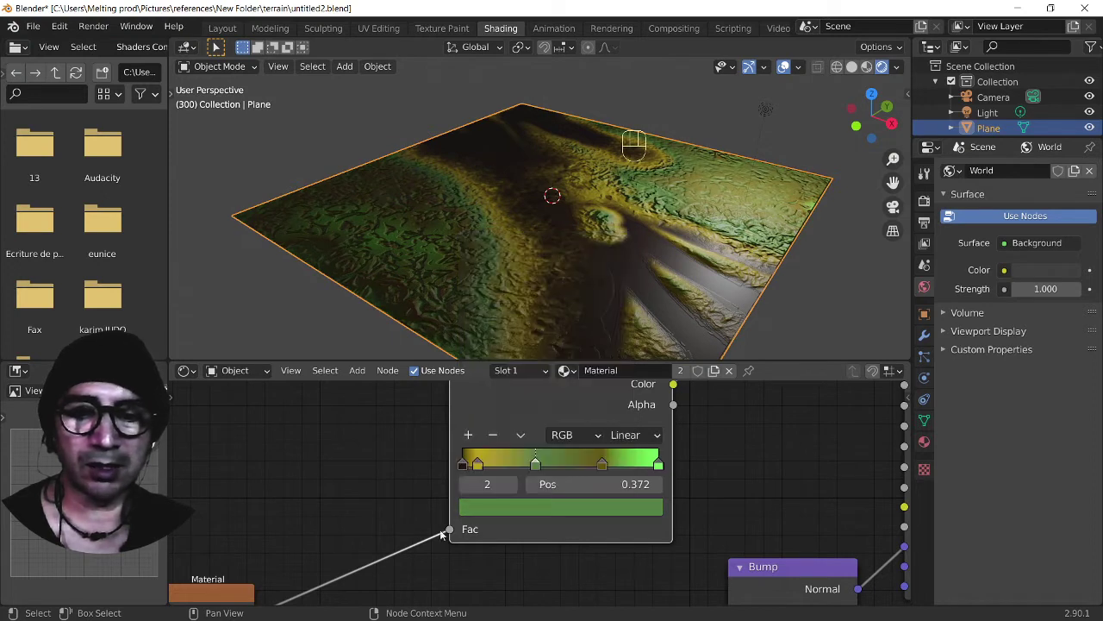
- Place the ColorRamp's first stop at position 0.003 and adjust its colour to a slightly warmer dark brown
left_click(465, 469)
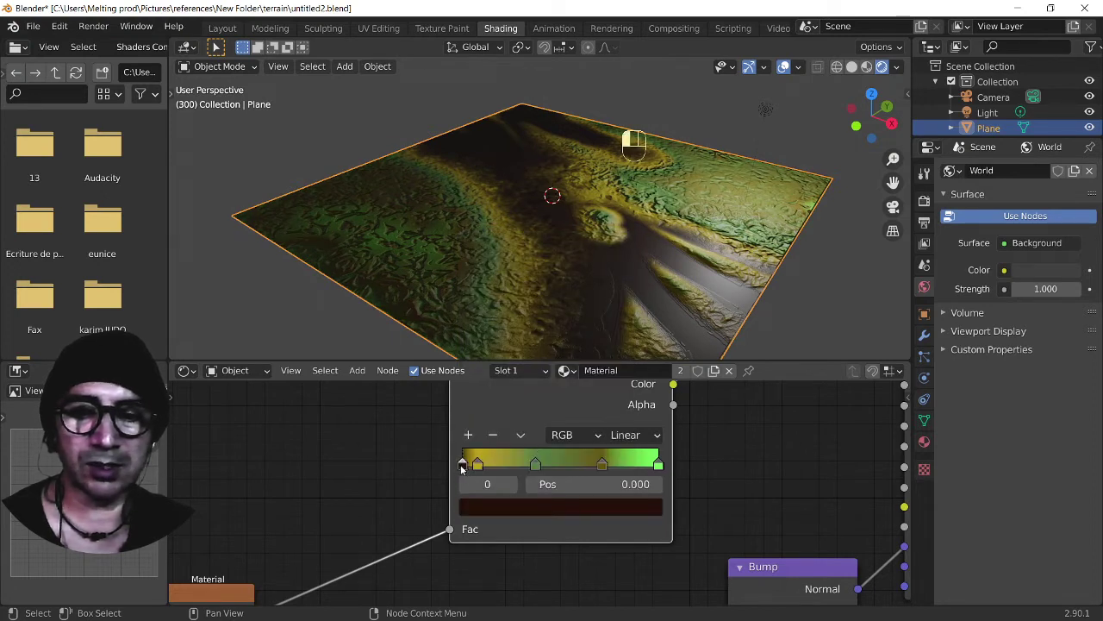
left_click(473, 510)
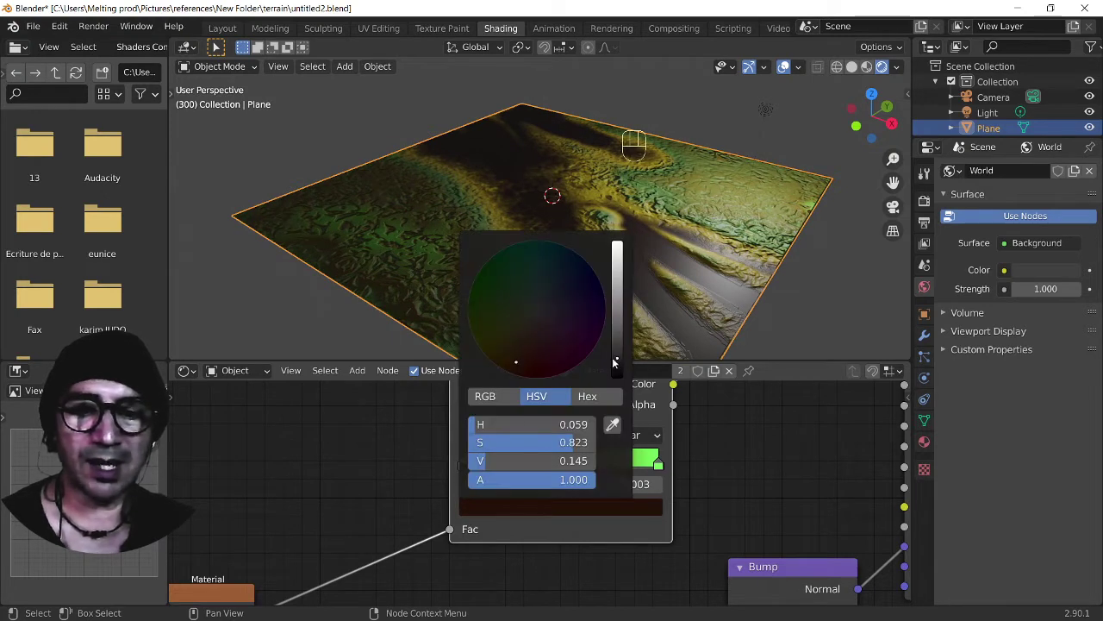
mouse_move(615, 363)
left_mouse_down()
mouse_move(617, 336)
mouse_move(616, 356)
left_mouse_up()
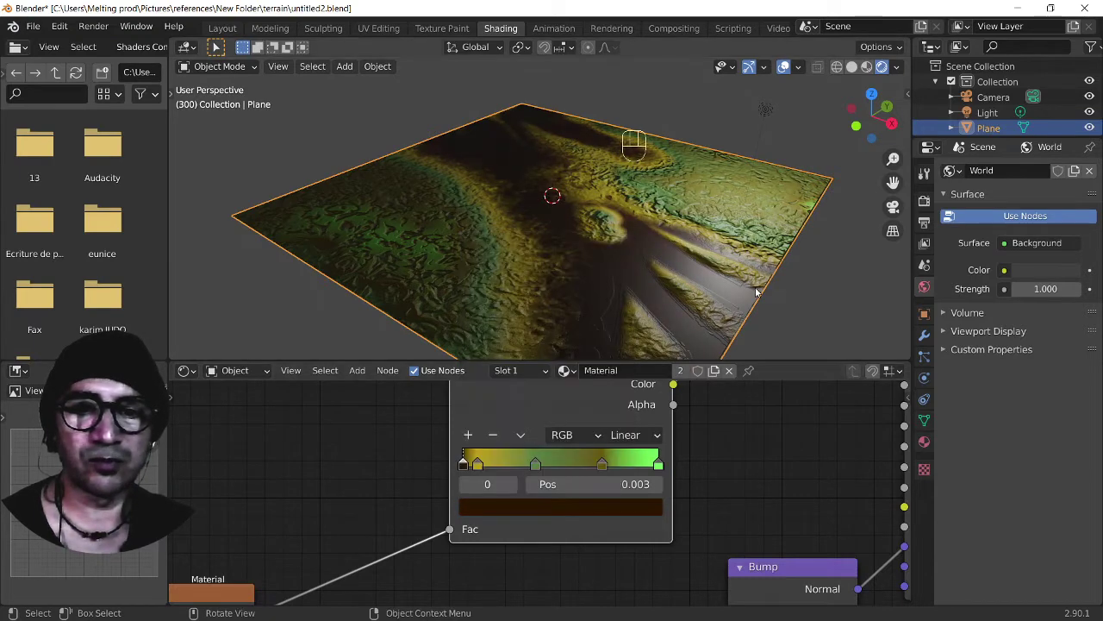
middle_click_drag(637, 310, 698, 282)
scroll(706, 284, "down", 3)
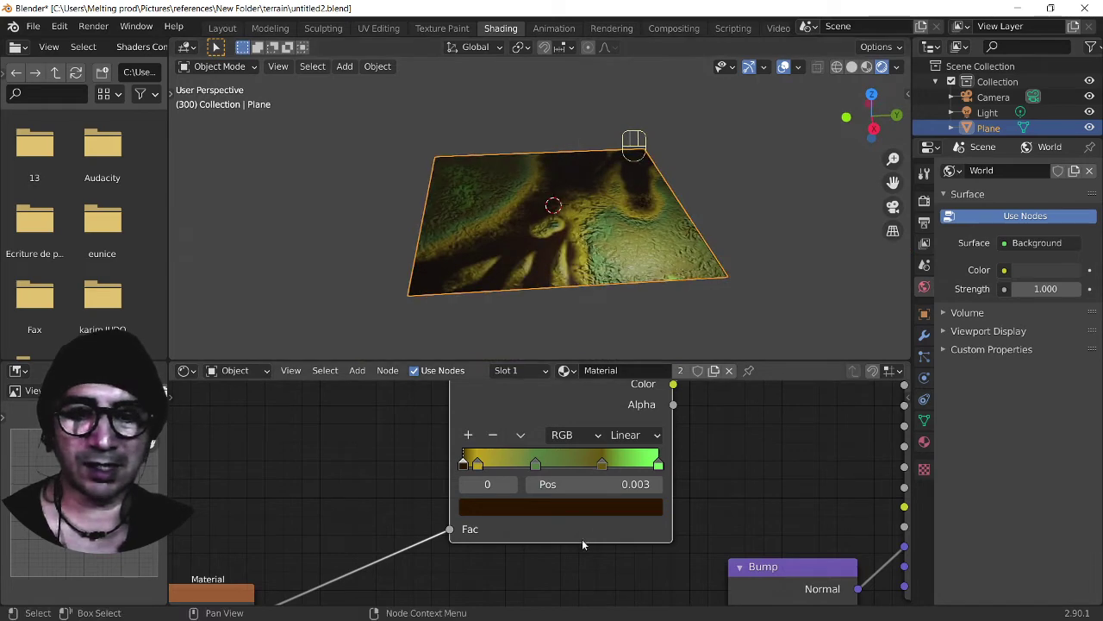
- Move the Bump and ColorRamp nodes upward to tidy the area beside the Principled BSDF
scroll(582, 539, "down", 6)
middle_click_drag(513, 537, 508, 507)
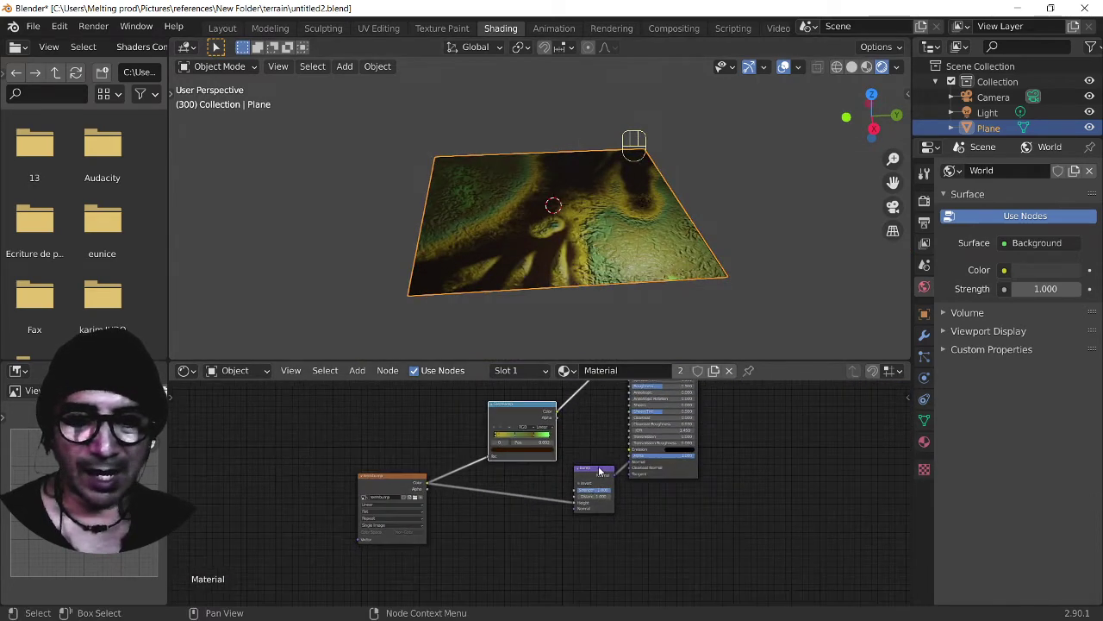
left_click_drag(597, 468, 588, 444)
left_click(570, 427)
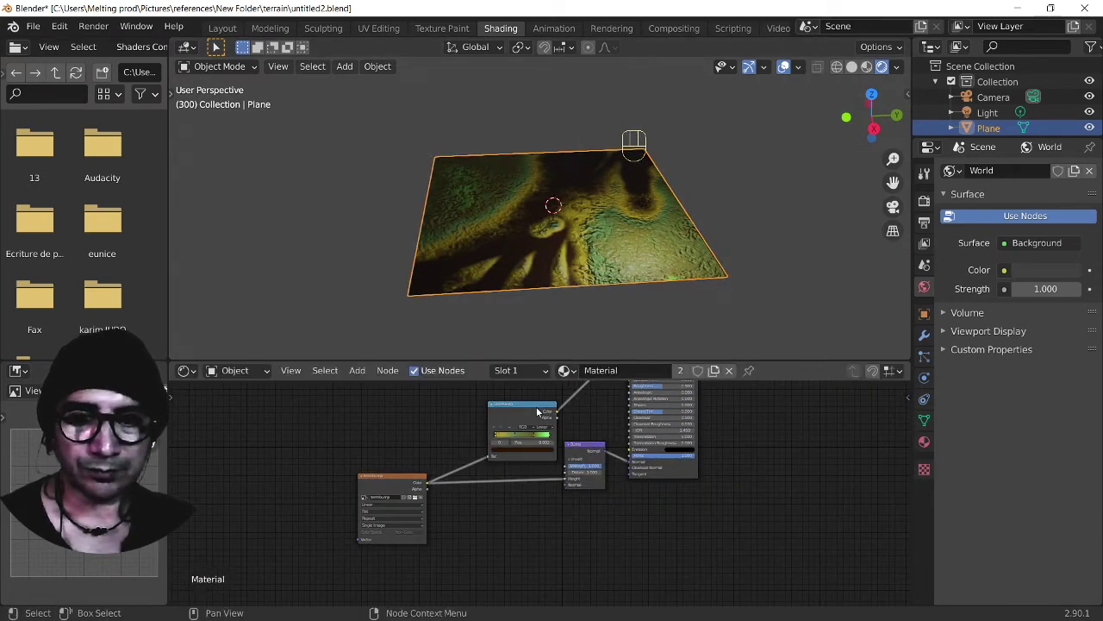
left_click_drag(537, 412, 537, 383)
left_click_drag(588, 449, 589, 417)
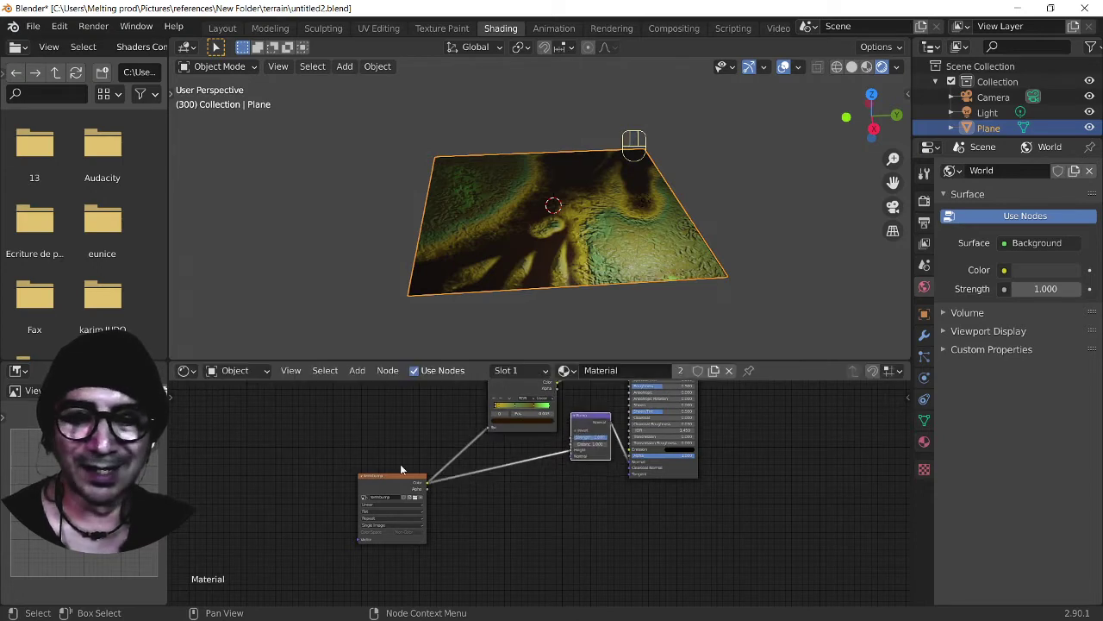
- Reposition the terrinbump image node below the ColorRamp and Bump nodes
left_click_drag(390, 476, 360, 474)
scroll(536, 483, "up", 1)
scroll(577, 250, "up", 5)
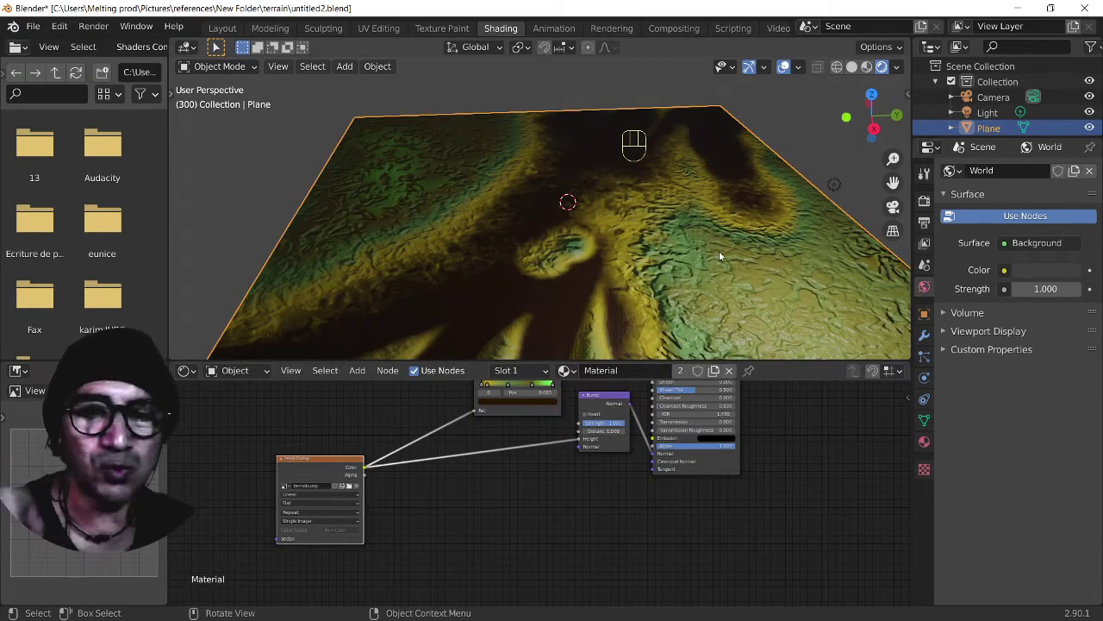
scroll(517, 504, "down", 1)
left_click_drag(370, 473, 514, 509)
middle_click_drag(546, 527, 431, 501)
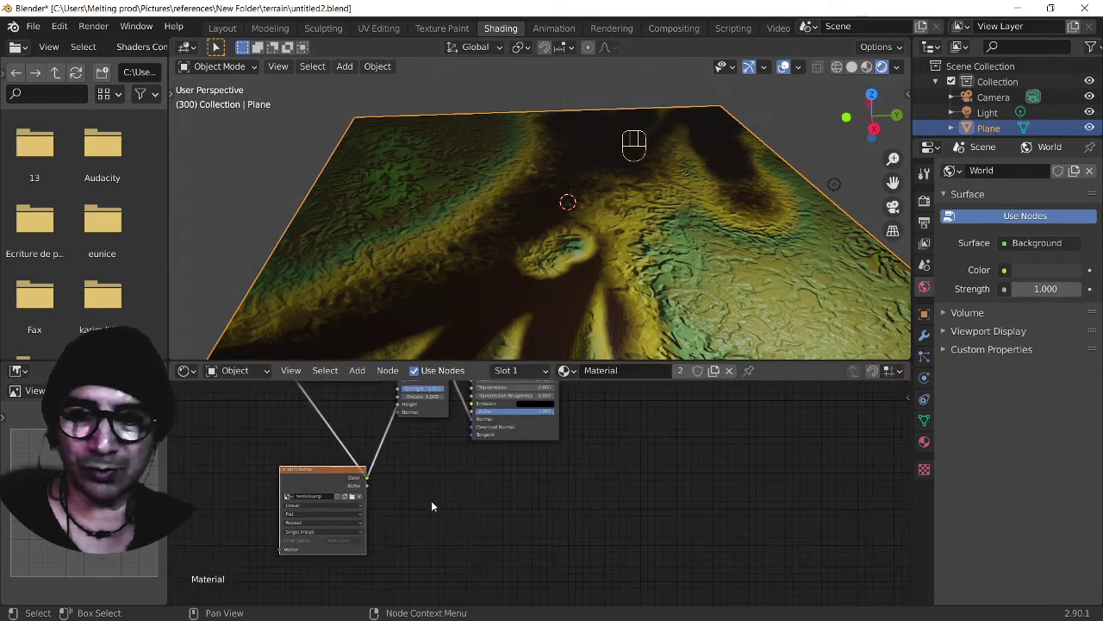
- Duplicate the Principled BSDF node and place the copy directly below the original
scroll(517, 490, "down", 2)
left_click(538, 473)
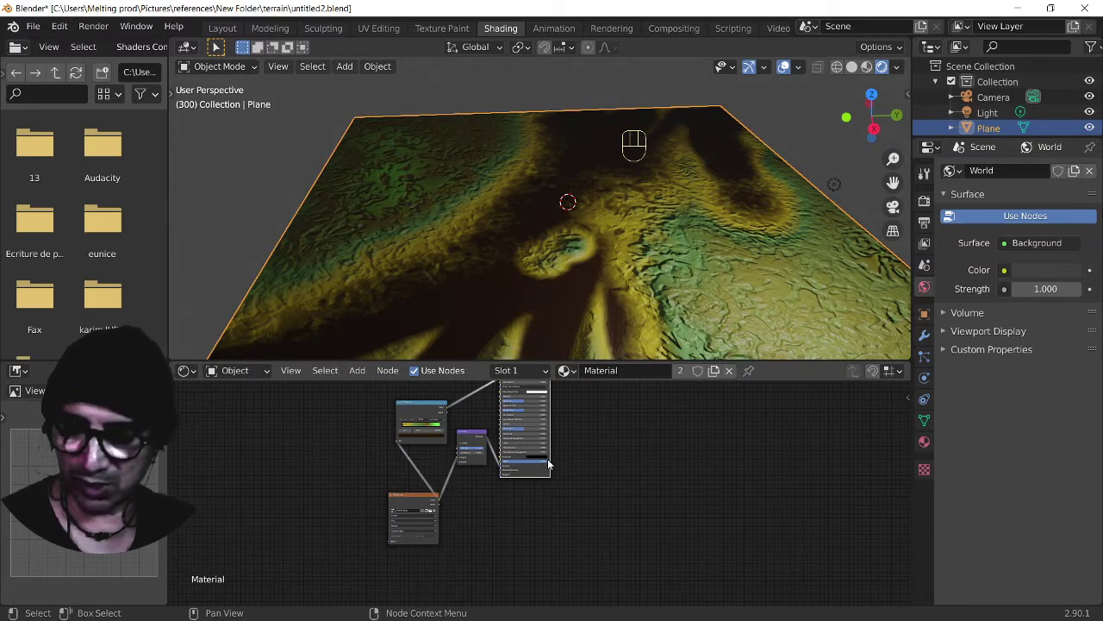
key("shift+d")
left_click(592, 580)
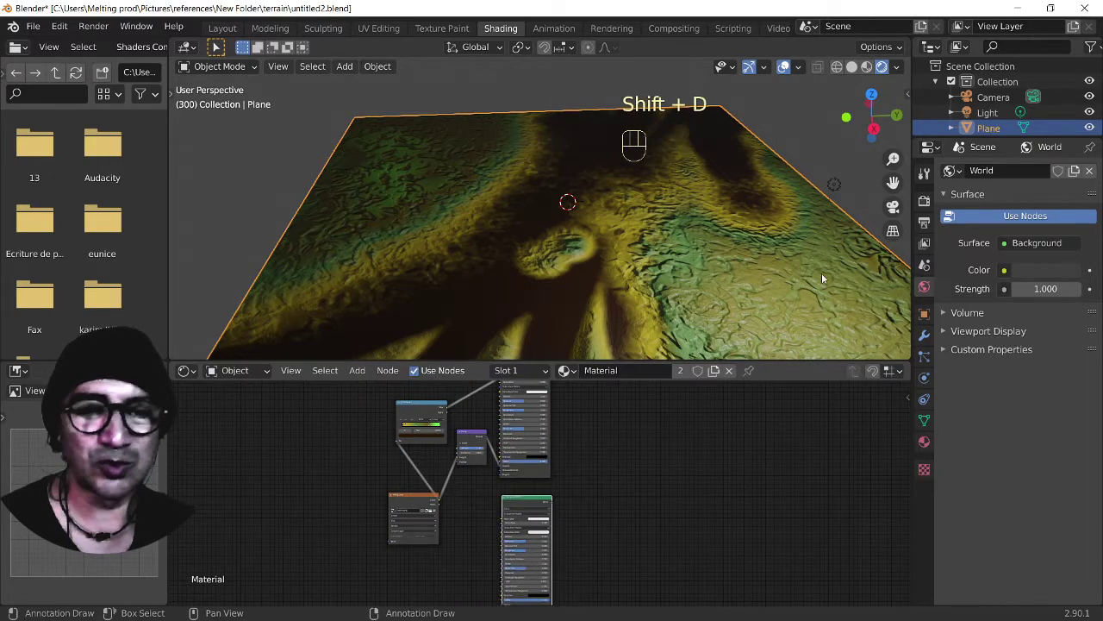
- Switch the viewport to Material Preview shading and connect the duplicated Principled BSDF to the Material Output
left_click(867, 66)
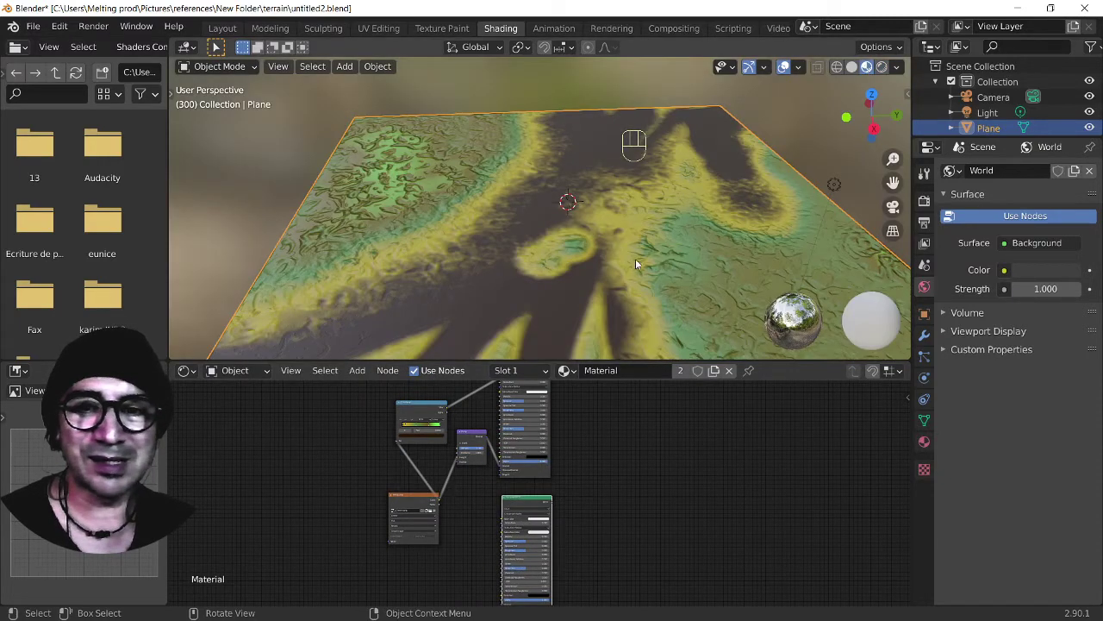
middle_click_drag(635, 262, 625, 199)
scroll(536, 522, "up", 4)
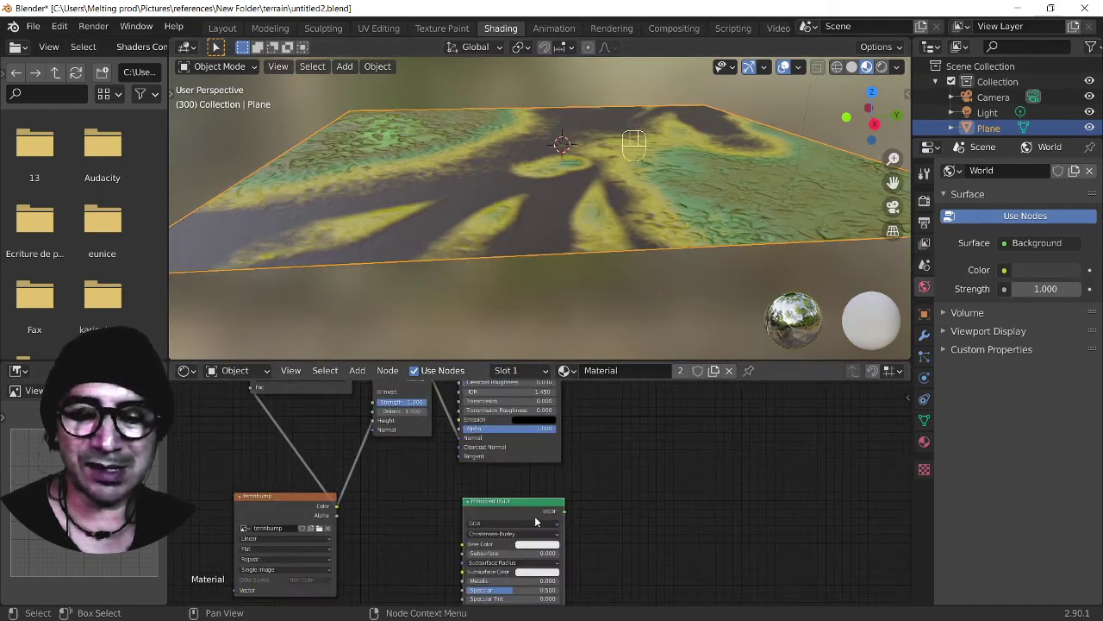
scroll(536, 522, "up", 2)
middle_click_drag(527, 517, 525, 419)
left_click(525, 411, "ctrl+shift")
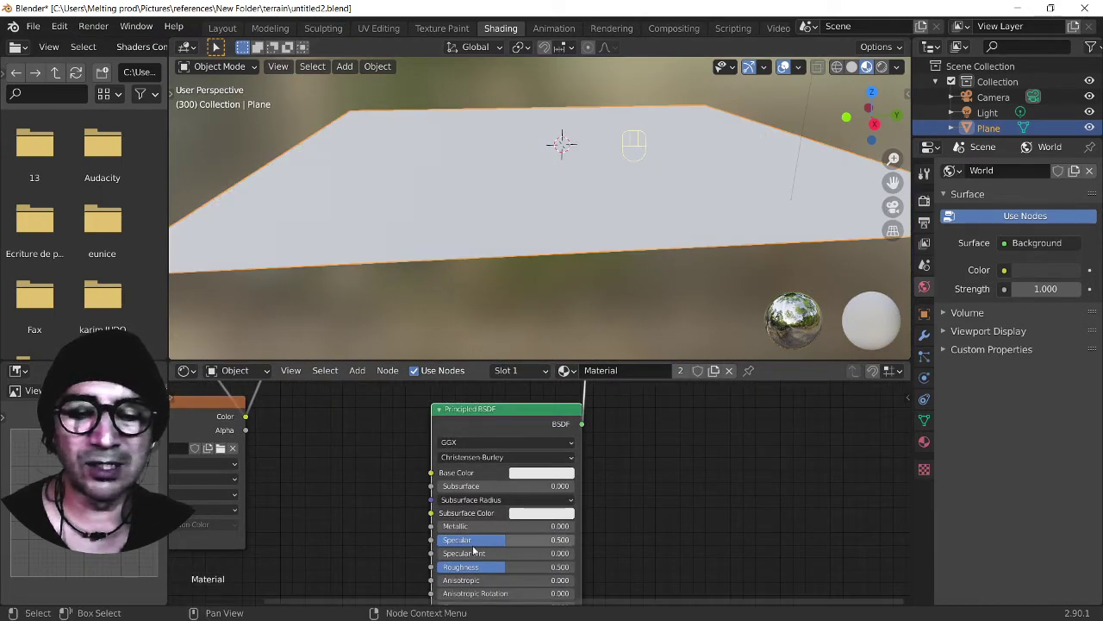
- Set the duplicated Principled BSDF's Metallic to 0.545 and its Roughness to 0.089
middle_click_drag(480, 560, 479, 435)
scroll(457, 421, "up", 1)
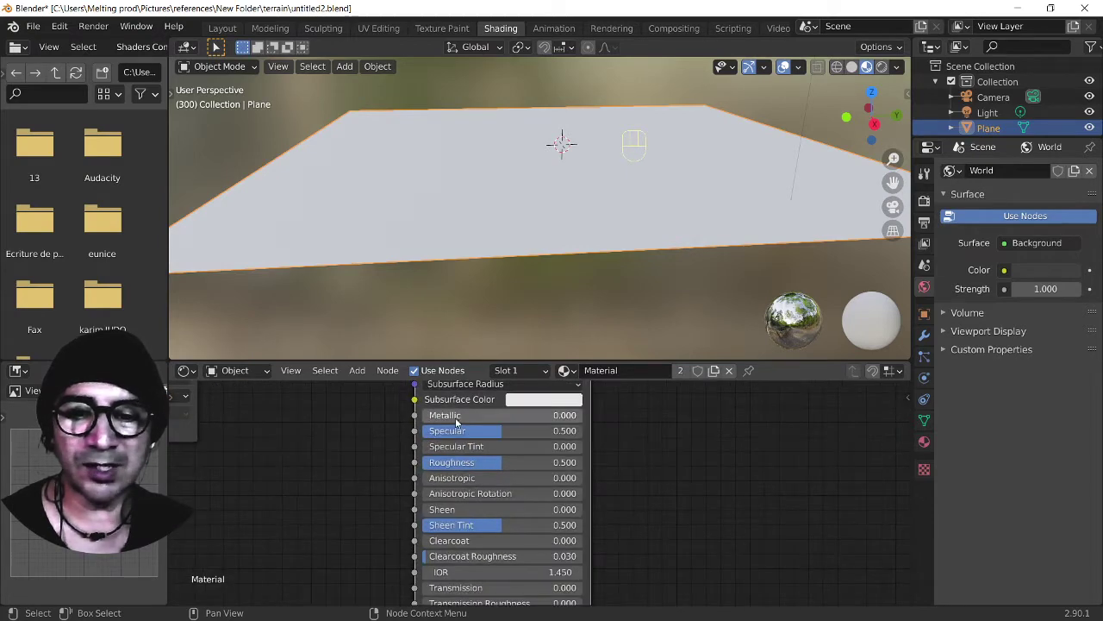
left_click_drag(483, 415, 510, 415)
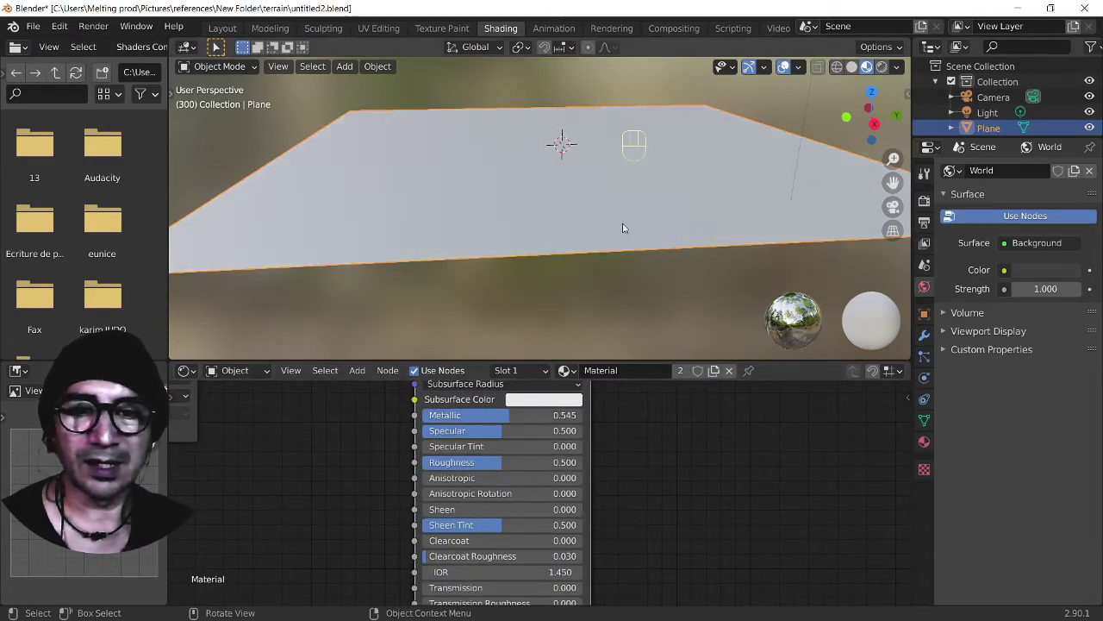
middle_click_drag(623, 226, 569, 246)
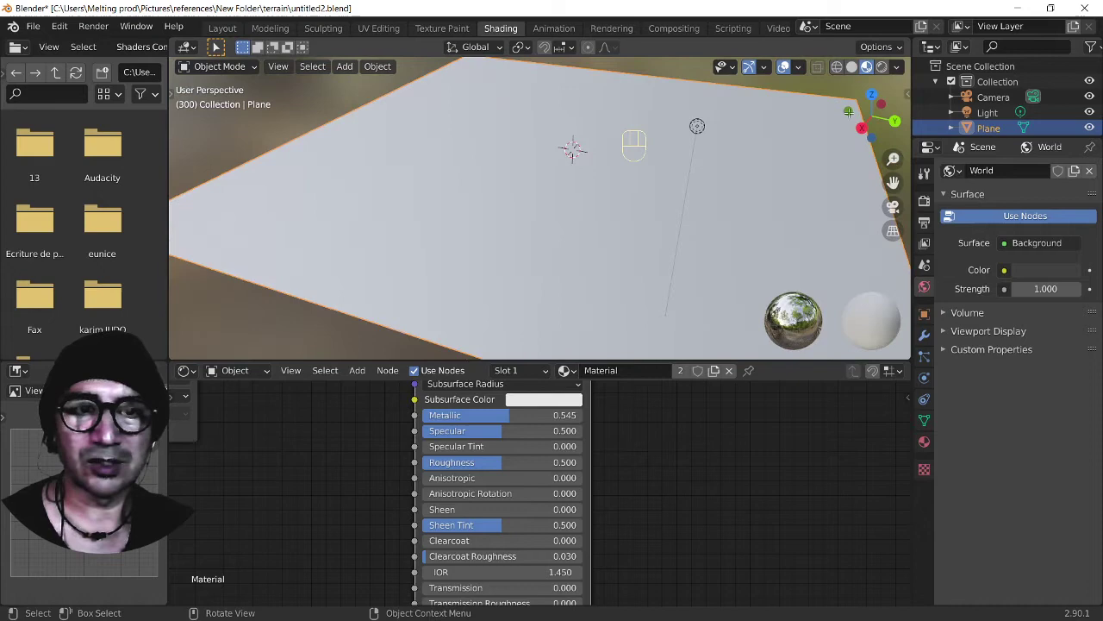
left_click(881, 67)
left_click(867, 67)
scroll(603, 215, "down", 4)
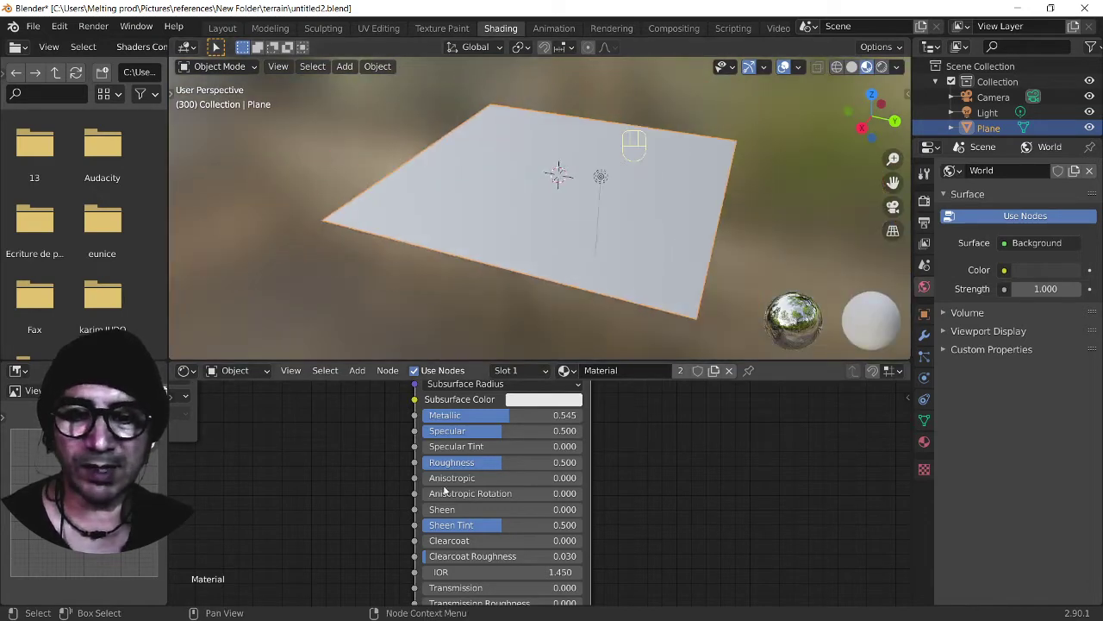
left_click_drag(492, 466, 435, 465)
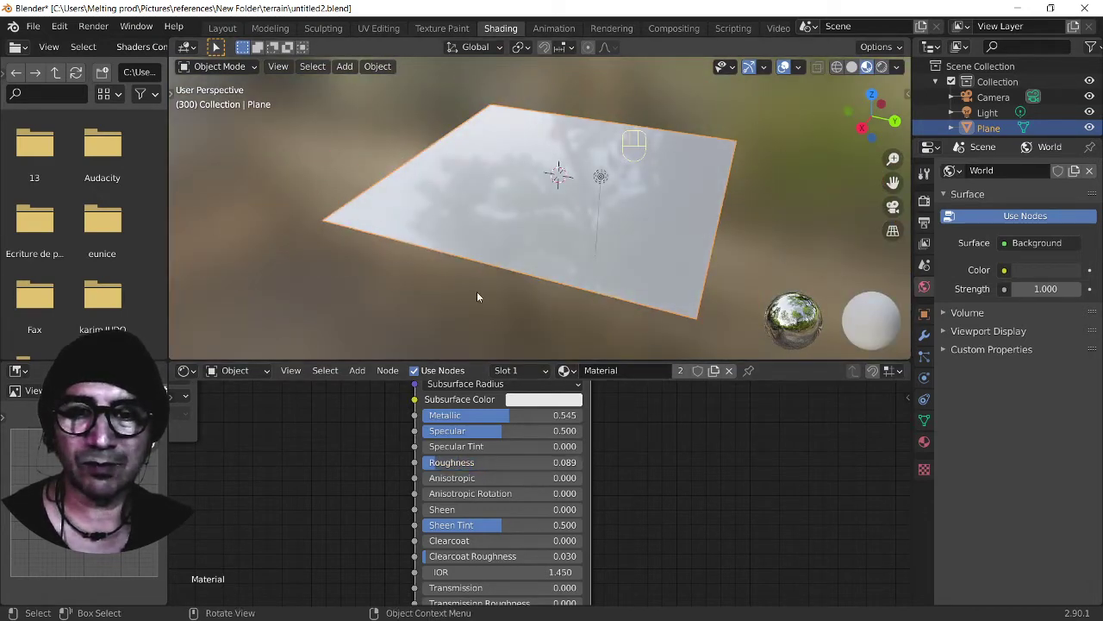
middle_click_drag(477, 291, 522, 283)
- Set the duplicated shader's Transmission to 0.482 and Transmission Roughness to 0.144
middle_click_drag(462, 566, 467, 471)
scroll(466, 472, "up", 3)
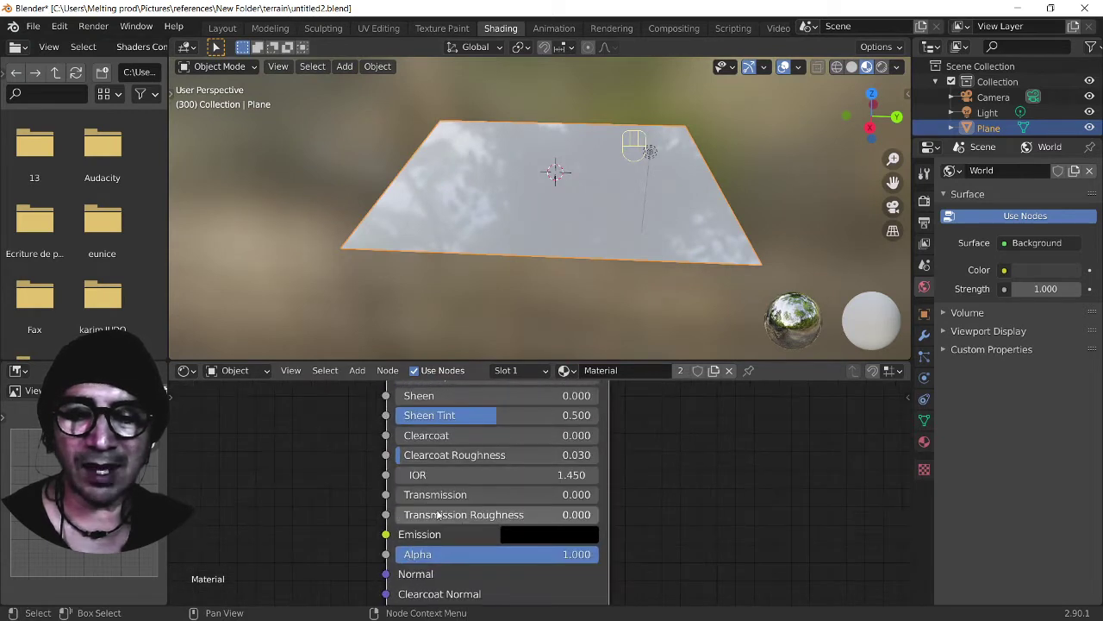
mouse_move(439, 494)
left_mouse_down()
mouse_move(457, 494)
mouse_move(436, 494)
left_mouse_up()
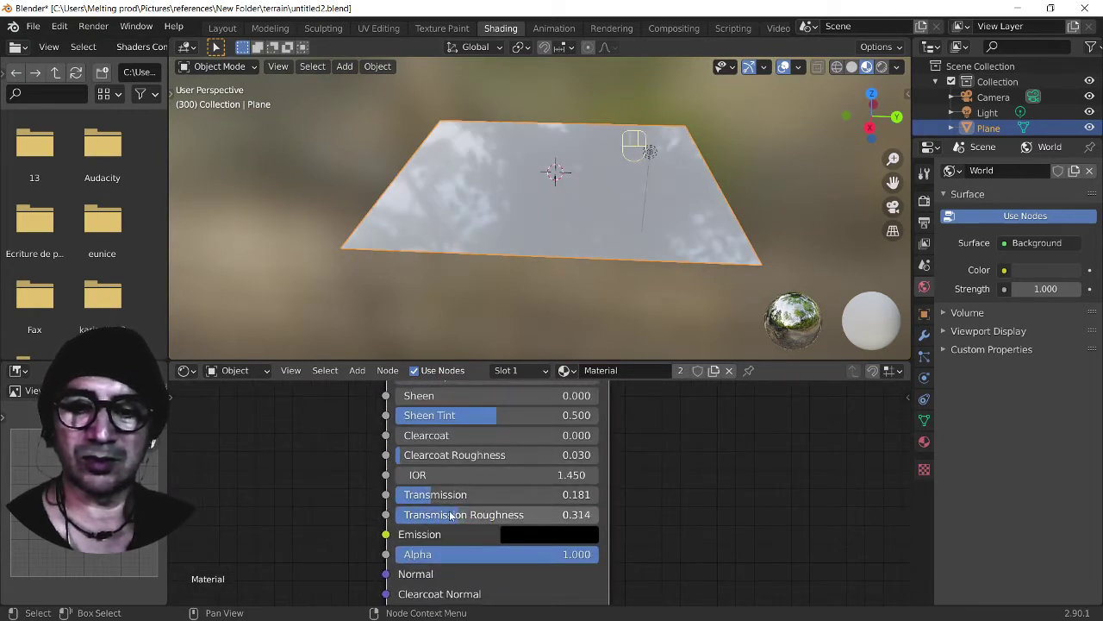
left_click_drag(431, 514, 465, 494)
middle_click_drag(543, 216, 569, 207)
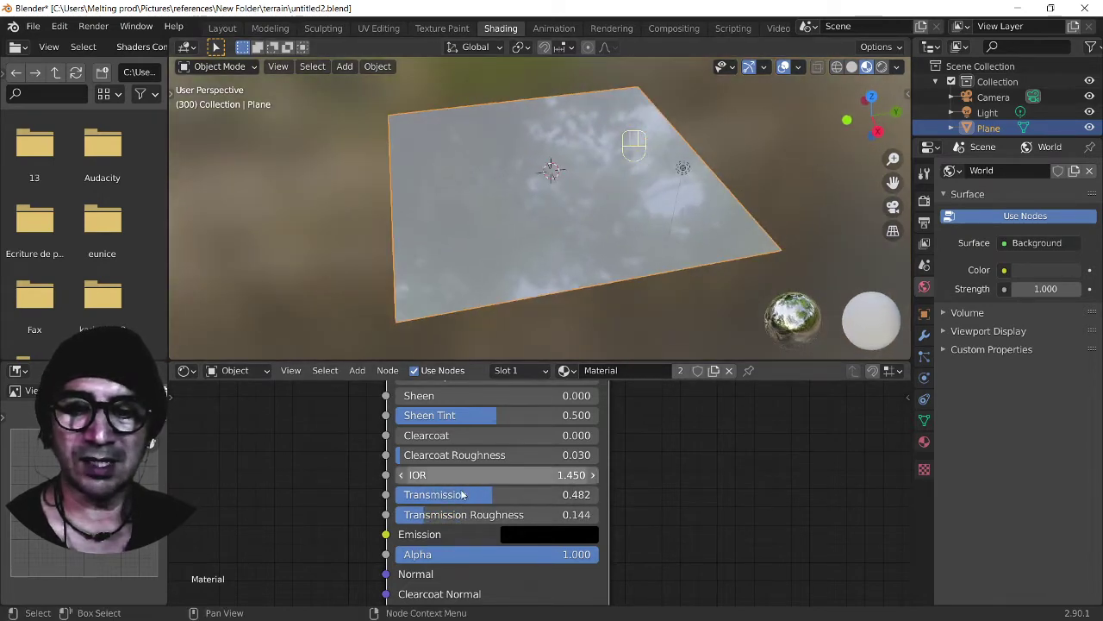
- Set the duplicated shader's Metallic to 0.773, Specular to 0.142 and Specular Tint to 0.214
middle_click_drag(454, 455, 461, 496)
scroll(492, 422, "up", 5, "shift")
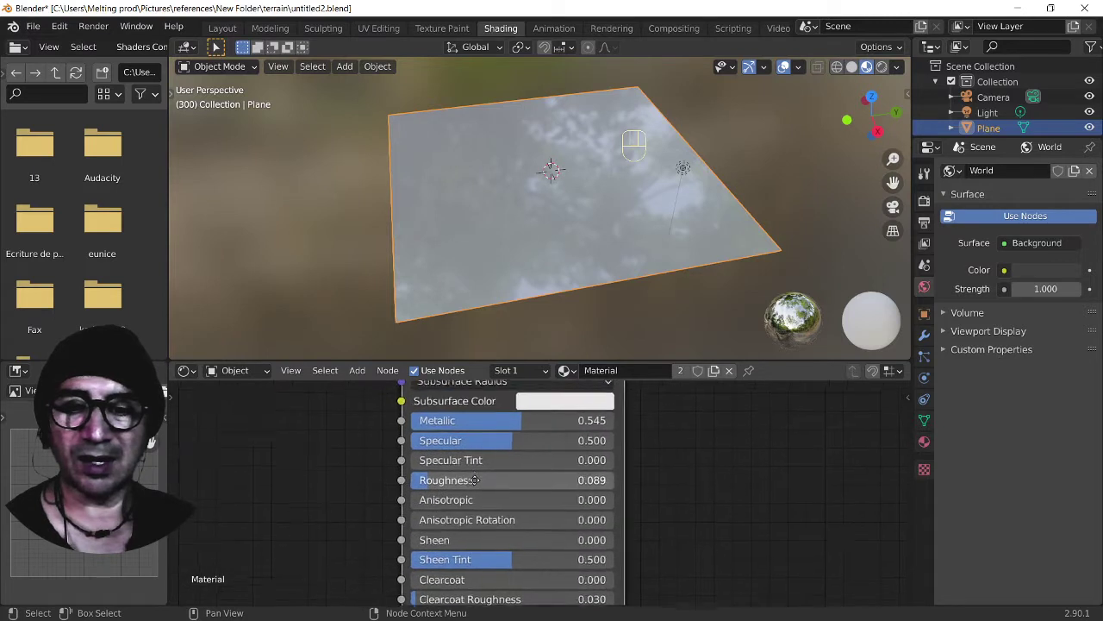
left_click_drag(493, 430, 537, 430)
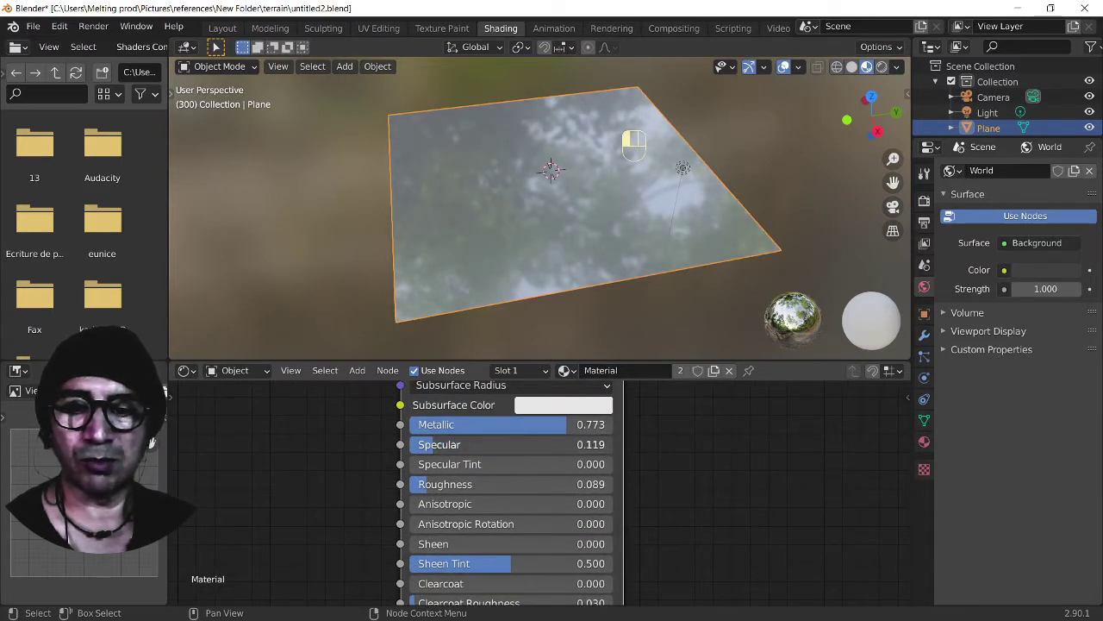
left_click_drag(440, 443, 461, 444)
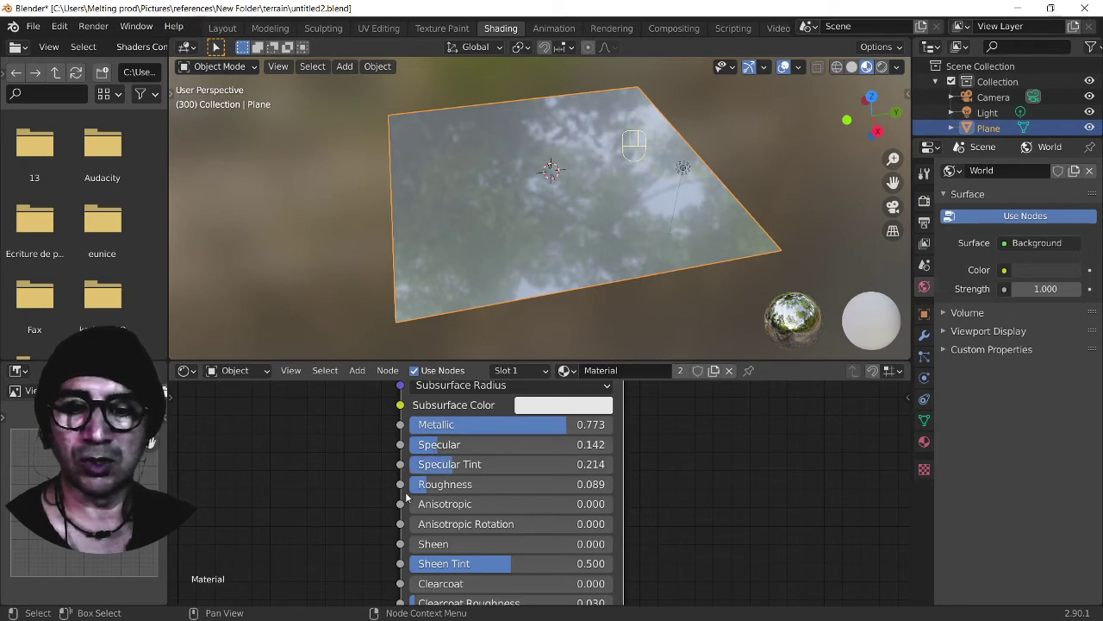
- Fine-tune the duplicated Principled BSDF's Roughness to about 0.08 while checking the plane's reflections
left_click_drag(431, 483, 466, 483)
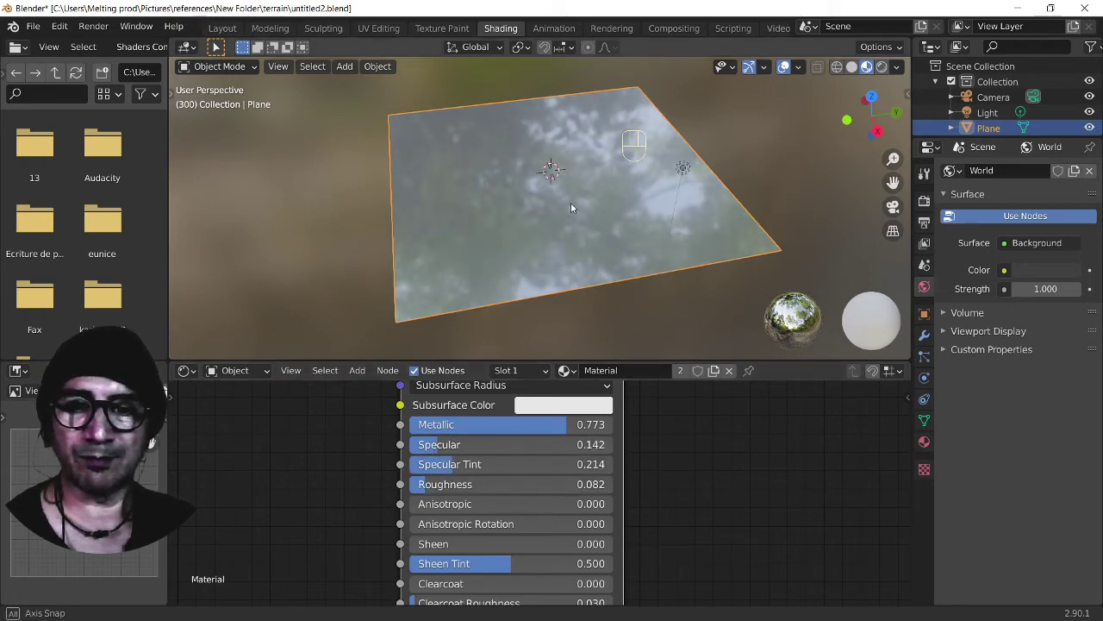
left_click_drag(872, 114, 832, 110)
mouse_move(440, 490)
left_mouse_down()
mouse_move(474, 491)
mouse_move(448, 485)
left_mouse_up()
scroll(543, 207, "down", 6)
scroll(424, 517, "down", 5, "shift")
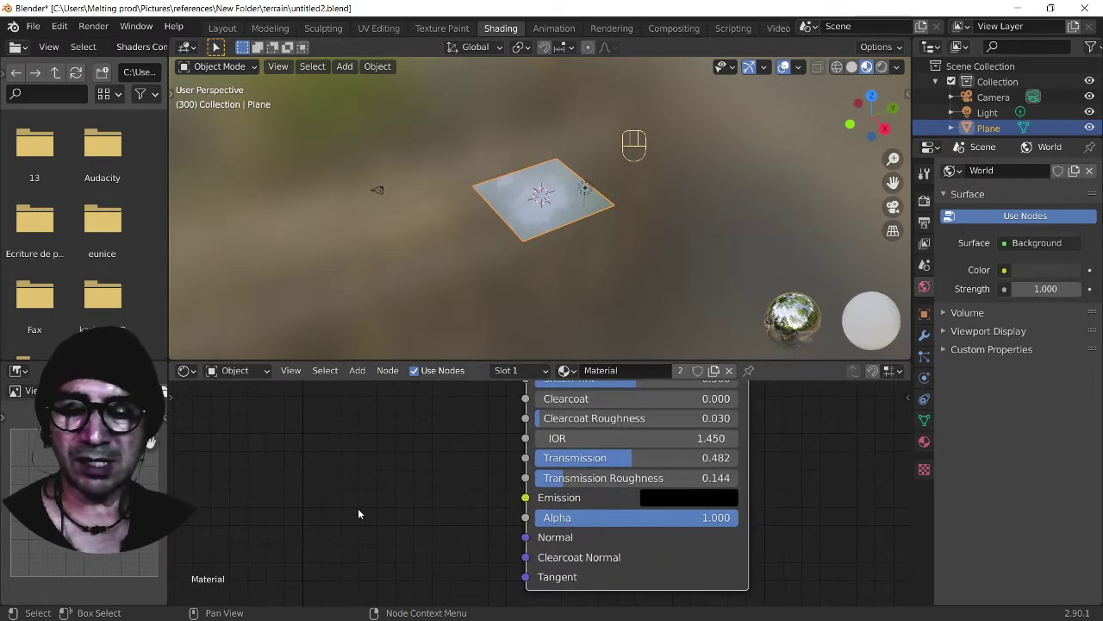
- Add a Bump node, connect its Normal output to the duplicated Principled BSDF's Normal input, and place it beside the shader
scroll(358, 508, "down", 1)
middle_click_drag(358, 507, 392, 450)
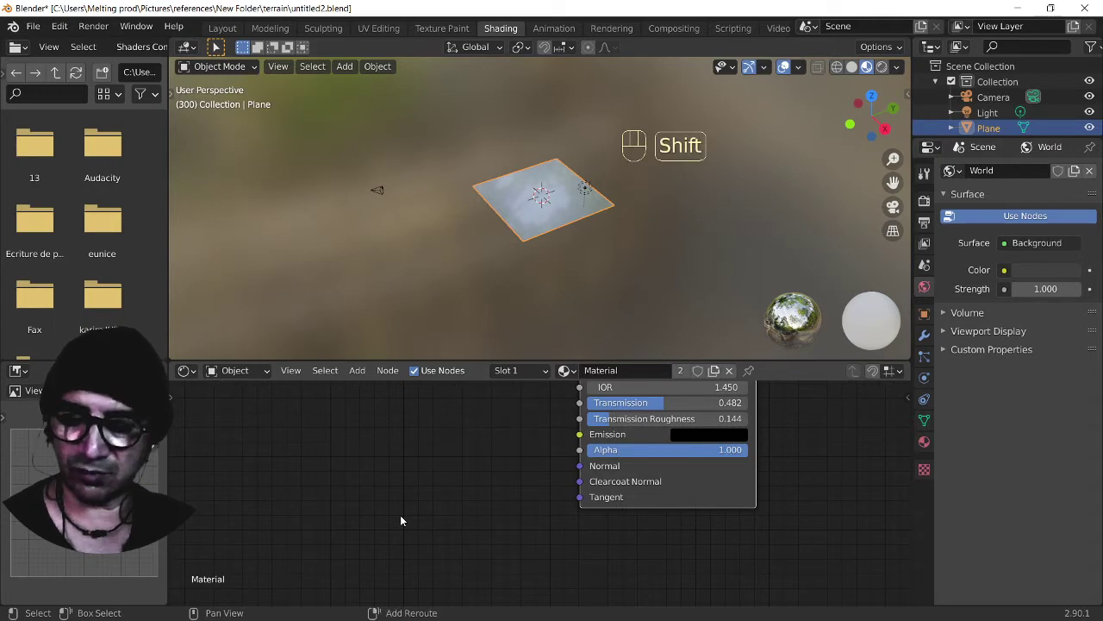
key("shift+a")
mouse_move(400, 515)
mouse_move(362, 500)
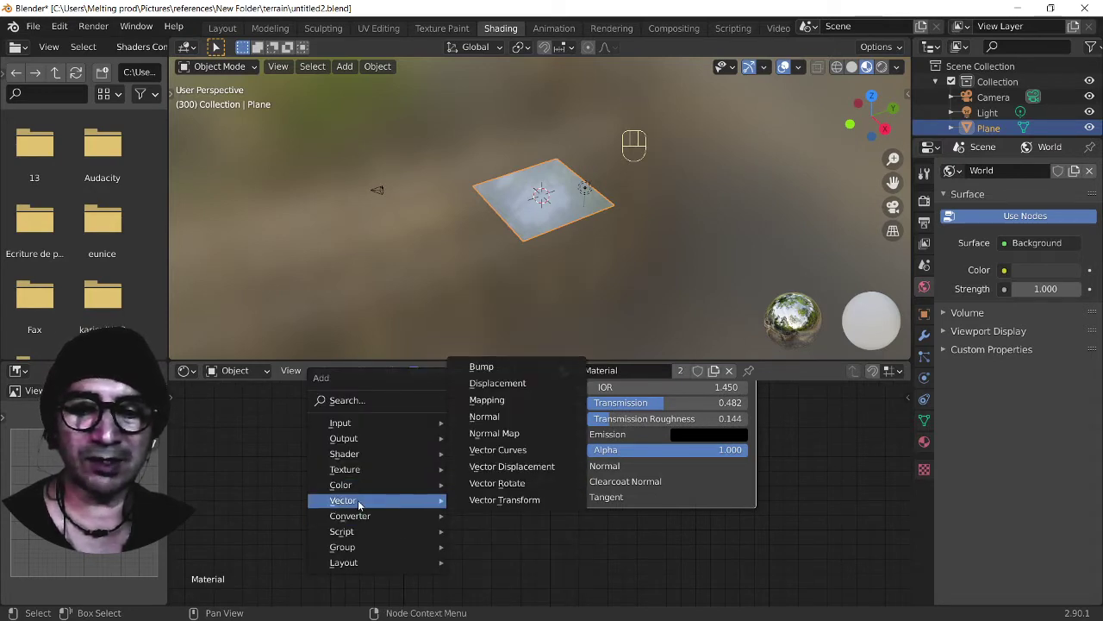
left_click(487, 374)
left_click(433, 454)
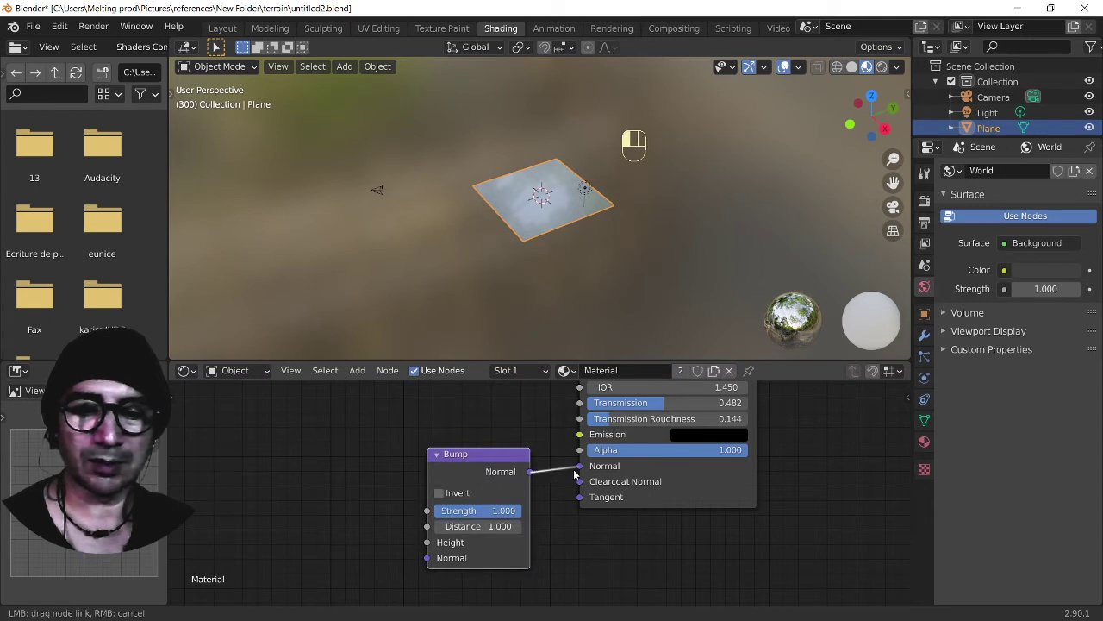
left_click_drag(575, 473, 580, 466)
key("g")
left_click(341, 481)
- Add a Value input node beside the Bump node
key("shift+a")
mouse_move(340, 481)
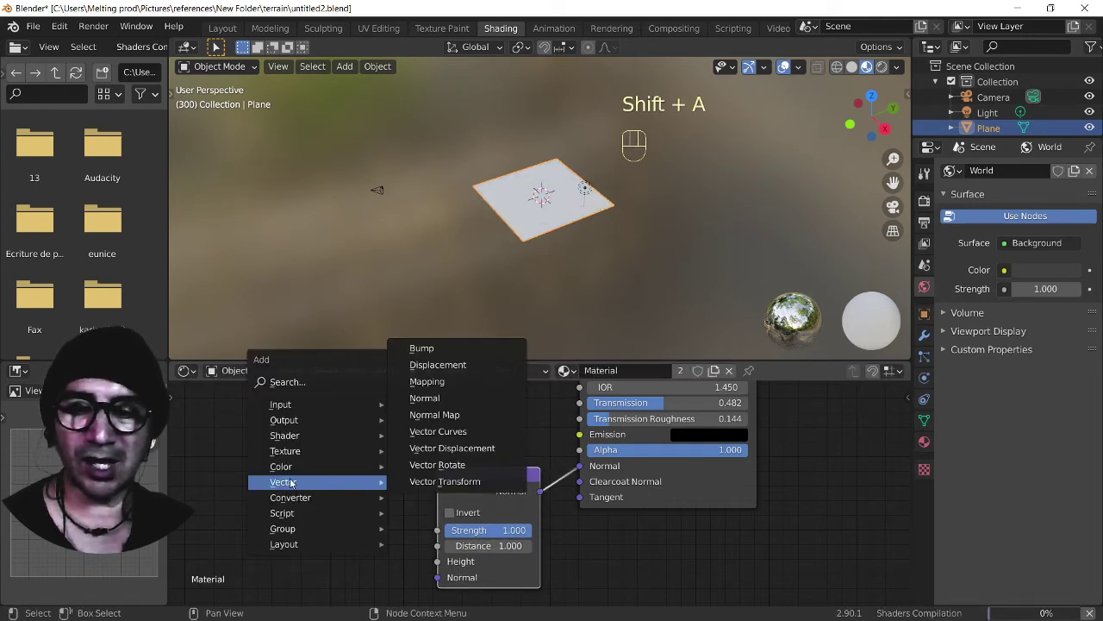
mouse_move(285, 404)
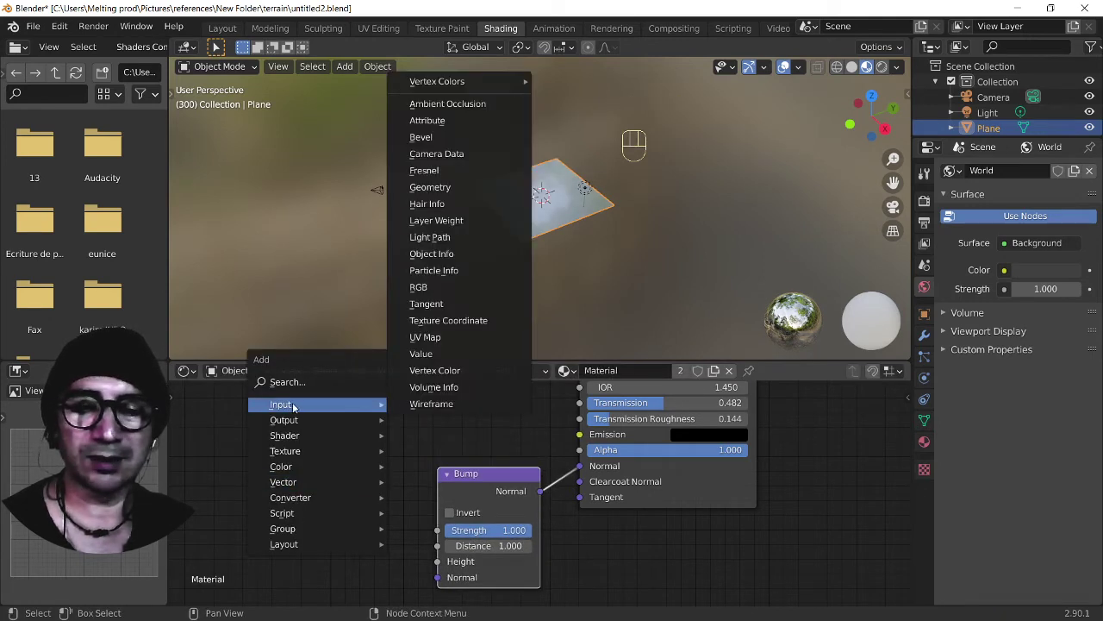
left_click(433, 356)
left_click(312, 552)
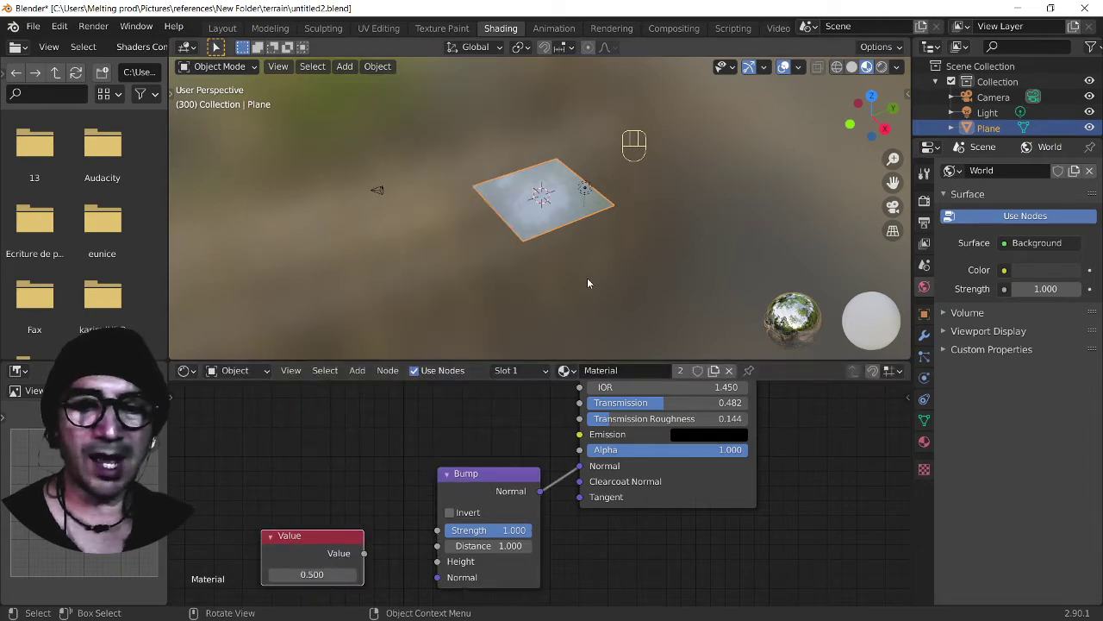
- Set the animation's end frame to 300 and go to frame 0, then return to the Shading workspace
left_click(553, 27)
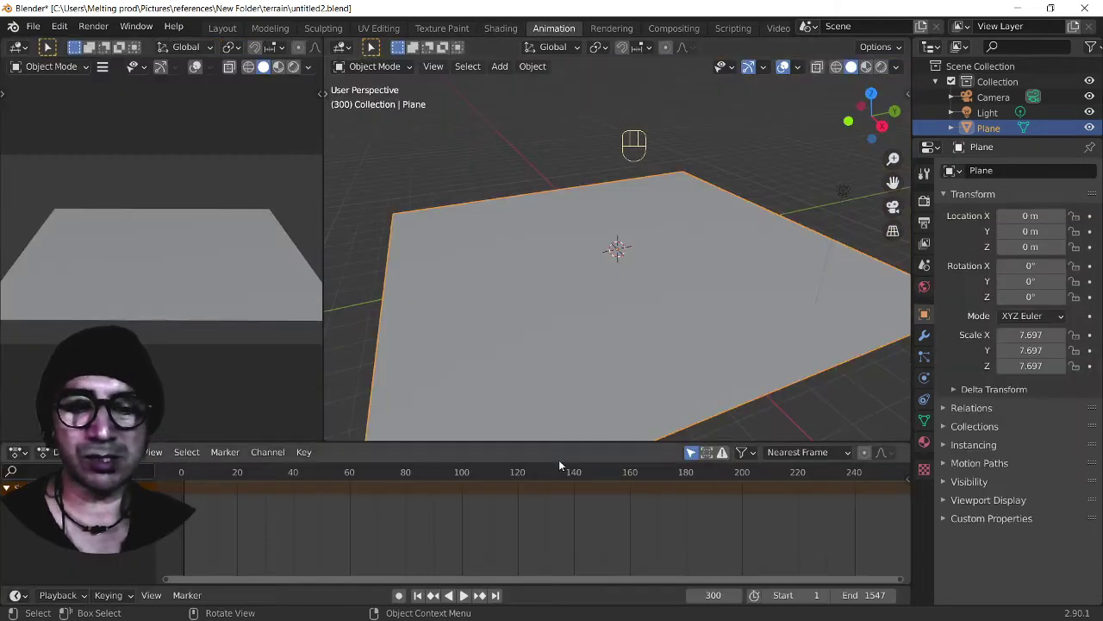
scroll(561, 556, "down", 1)
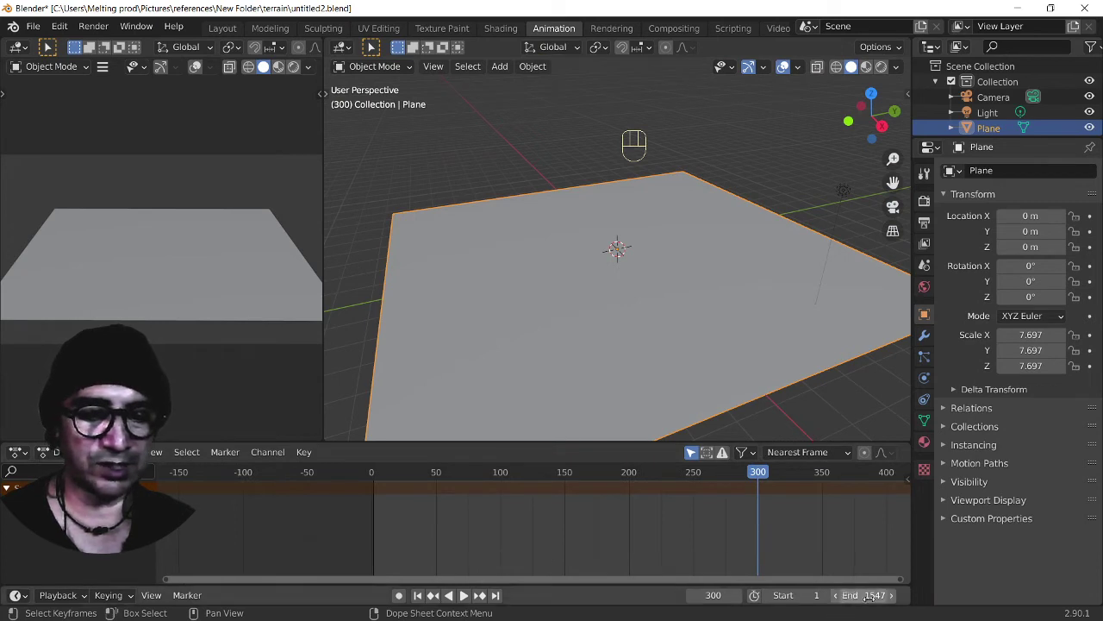
key("Return")
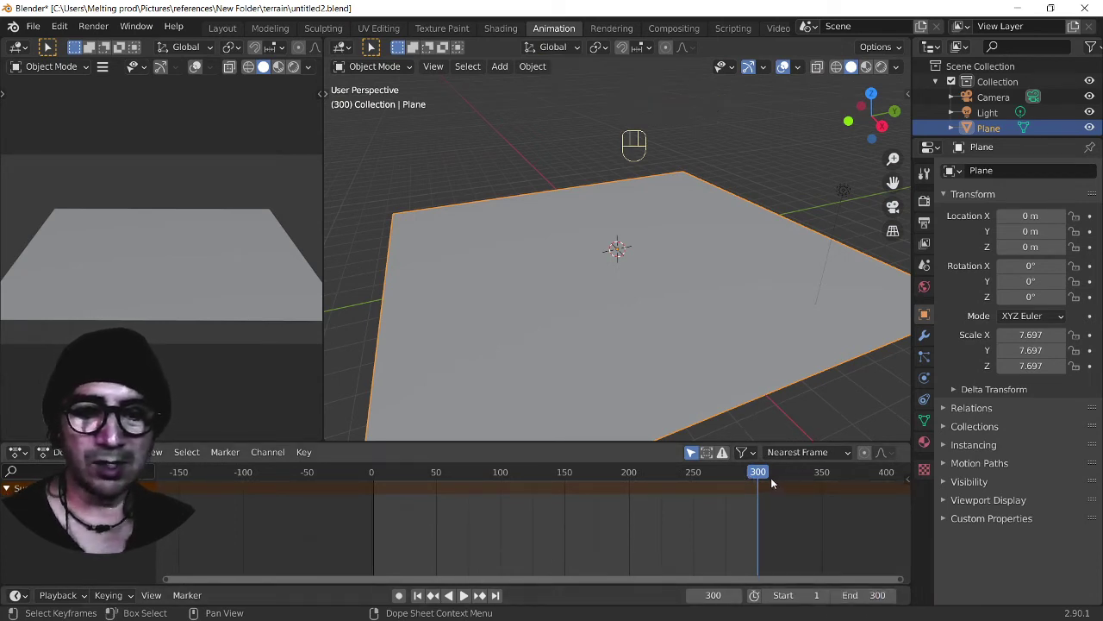
left_click(500, 28)
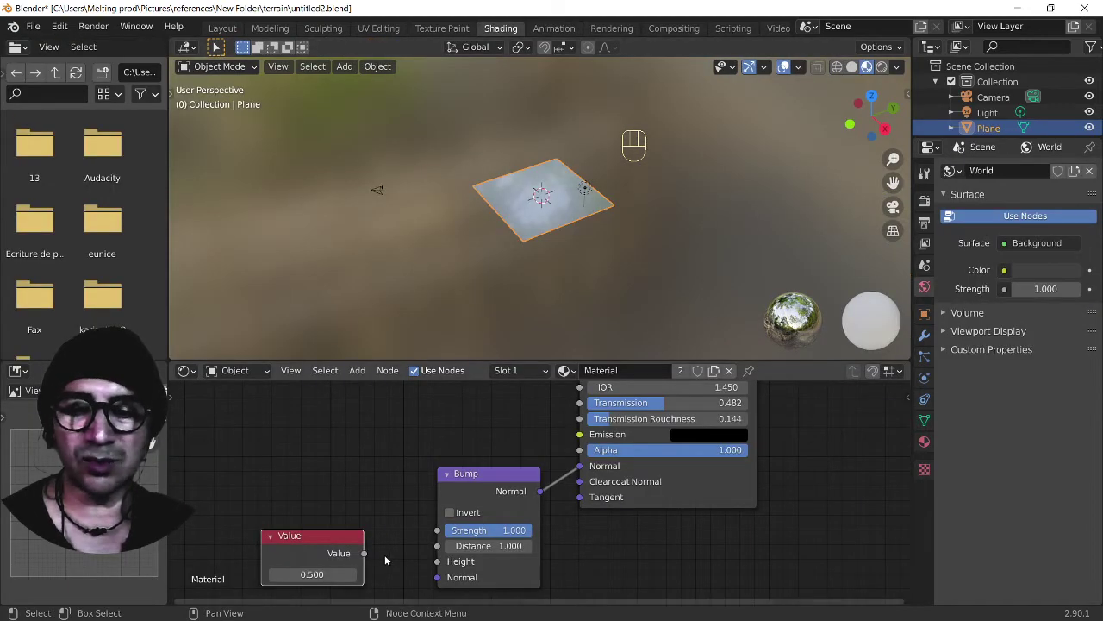
- Add a Wave Texture node between the Value and Bump nodes, moving the Value node aside to make room
scroll(474, 493, "down", 3, "shift")
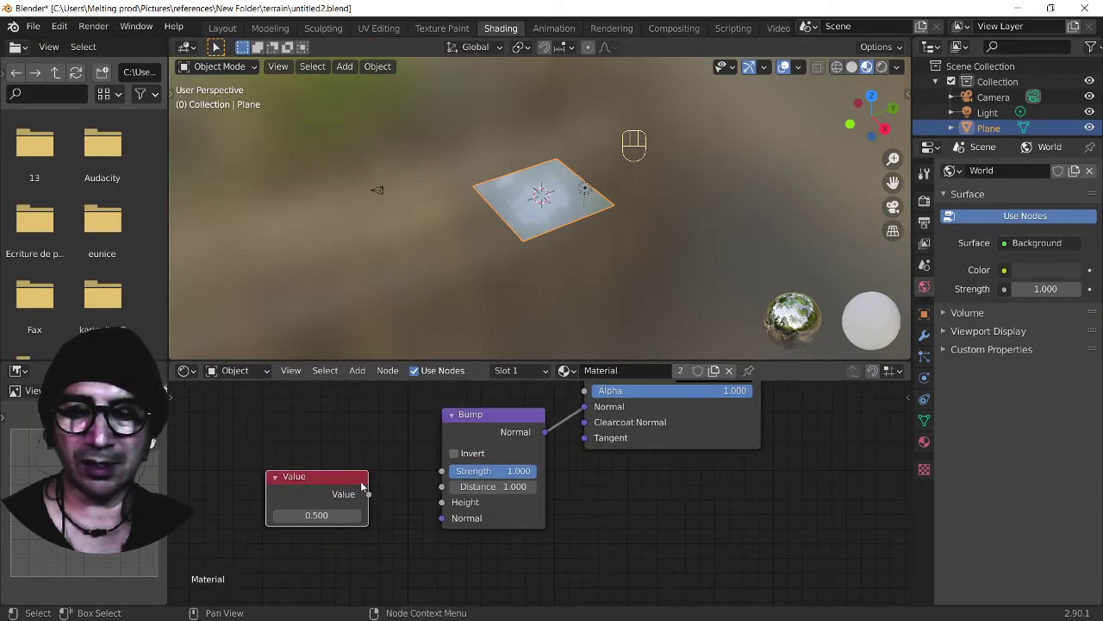
left_click_drag(335, 479, 271, 479)
middle_click_drag(271, 480, 411, 513)
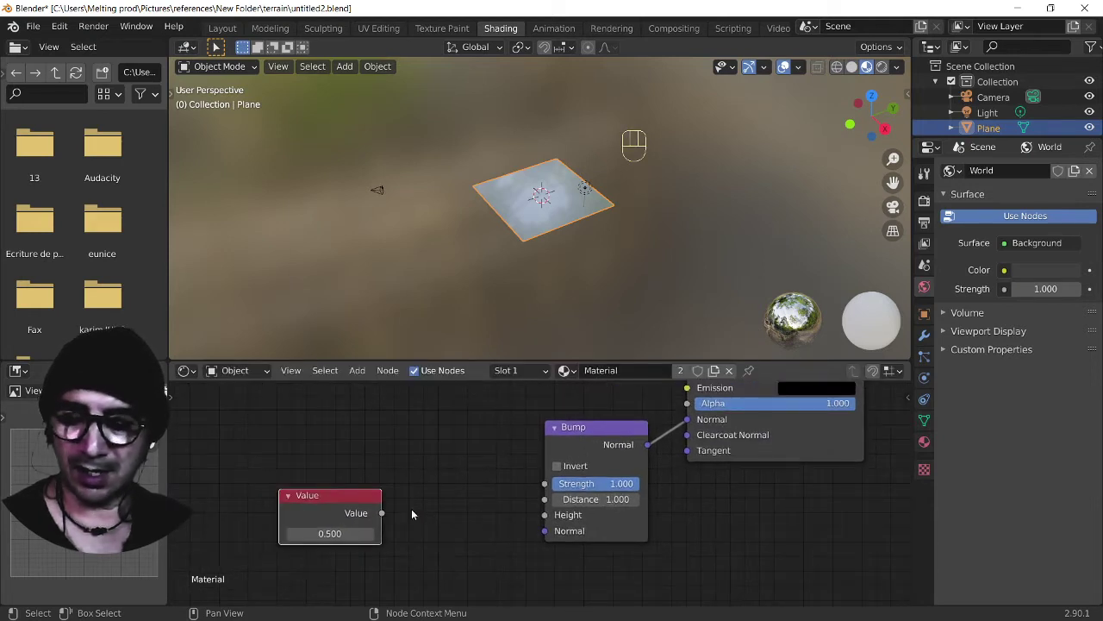
key("shift+a")
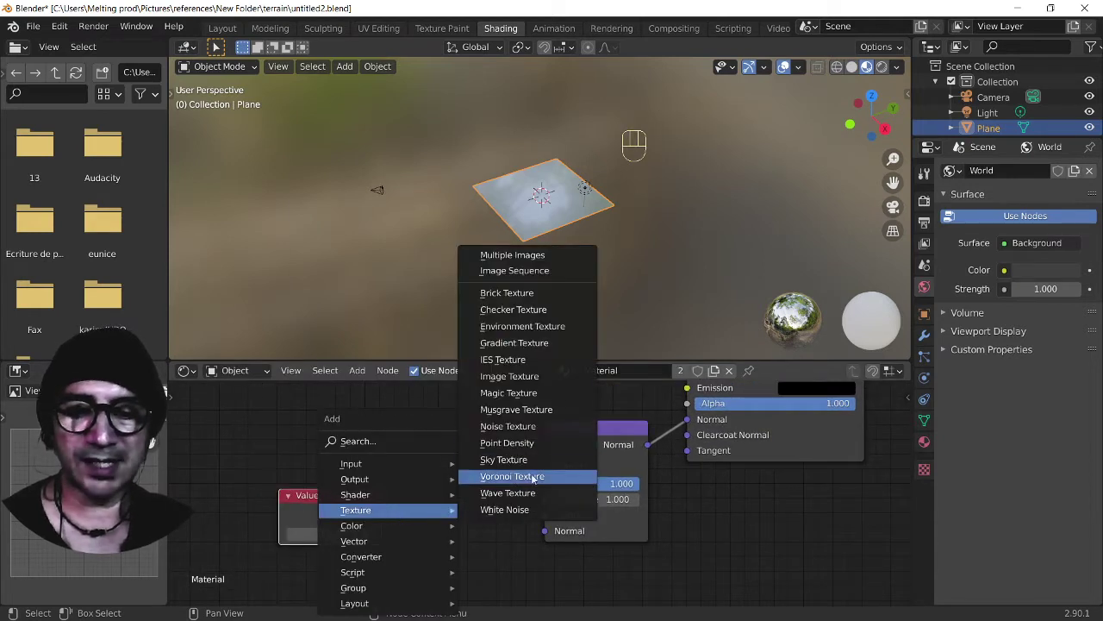
left_click(508, 492)
left_click(409, 424)
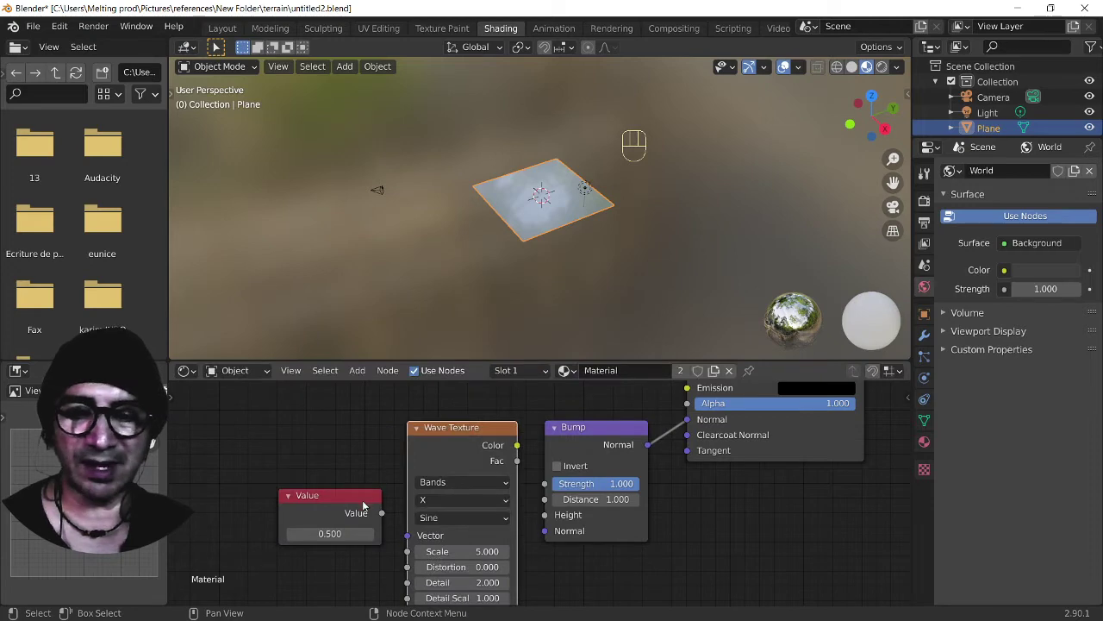
left_click_drag(363, 506, 322, 547)
middle_click_drag(379, 578, 398, 437)
left_click_drag(337, 401, 352, 457)
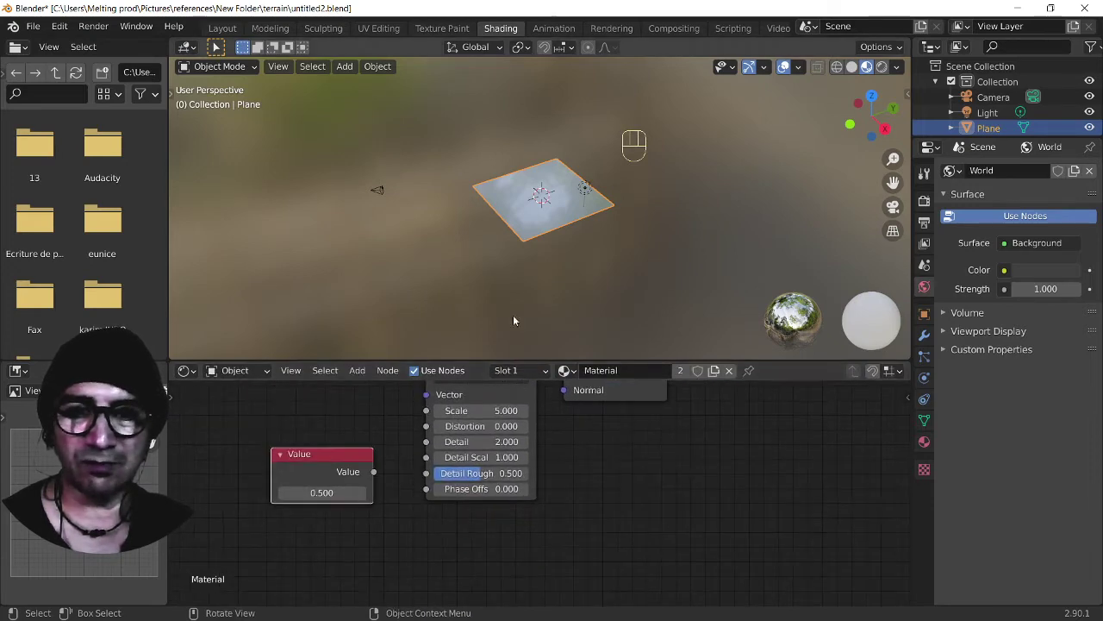
- Connect the Wave Texture to the Bump node's Height input, using its Fac output instead of Color
scroll(550, 256, "up", 5)
middle_click_drag(531, 380, 508, 530)
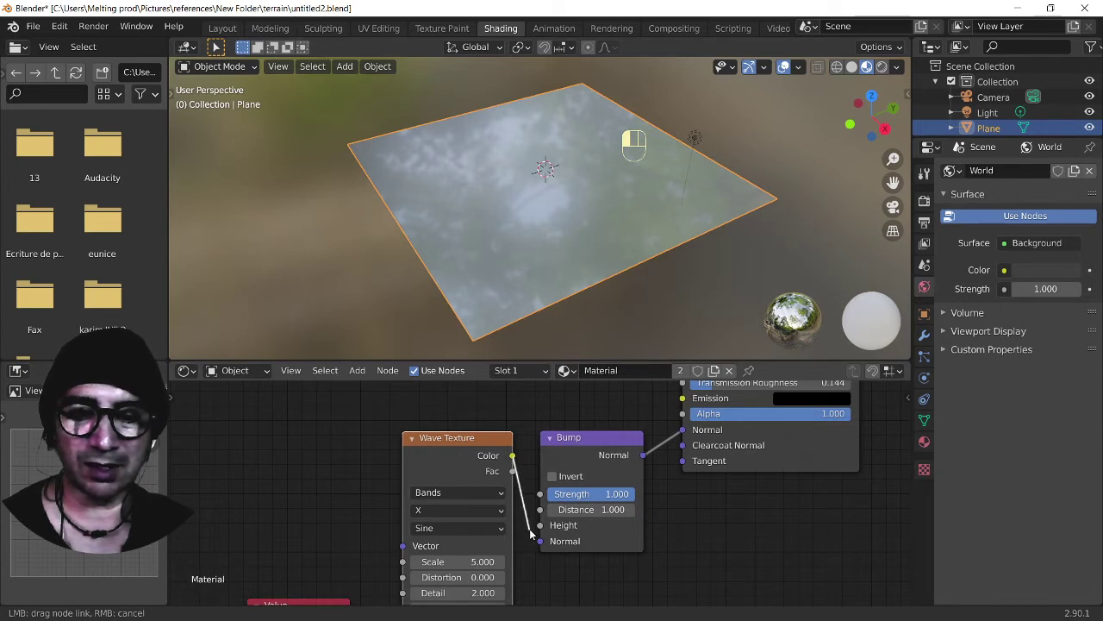
left_click_drag(541, 538, 540, 525)
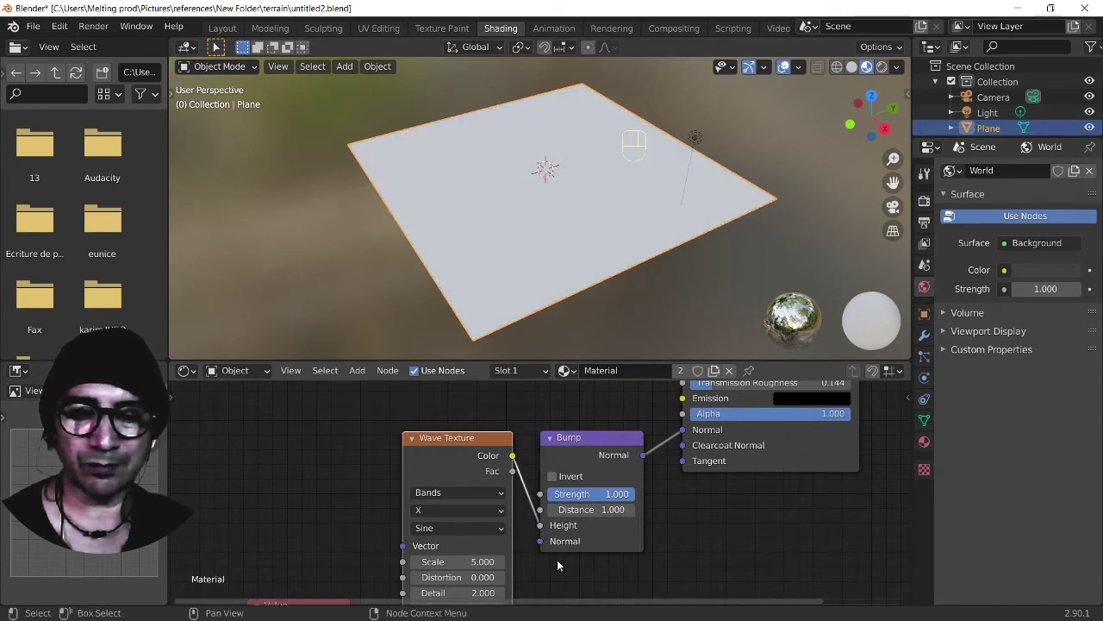
left_click_drag(487, 437, 482, 531)
scroll(522, 559, "up", 1)
middle_click_drag(522, 558, 474, 526)
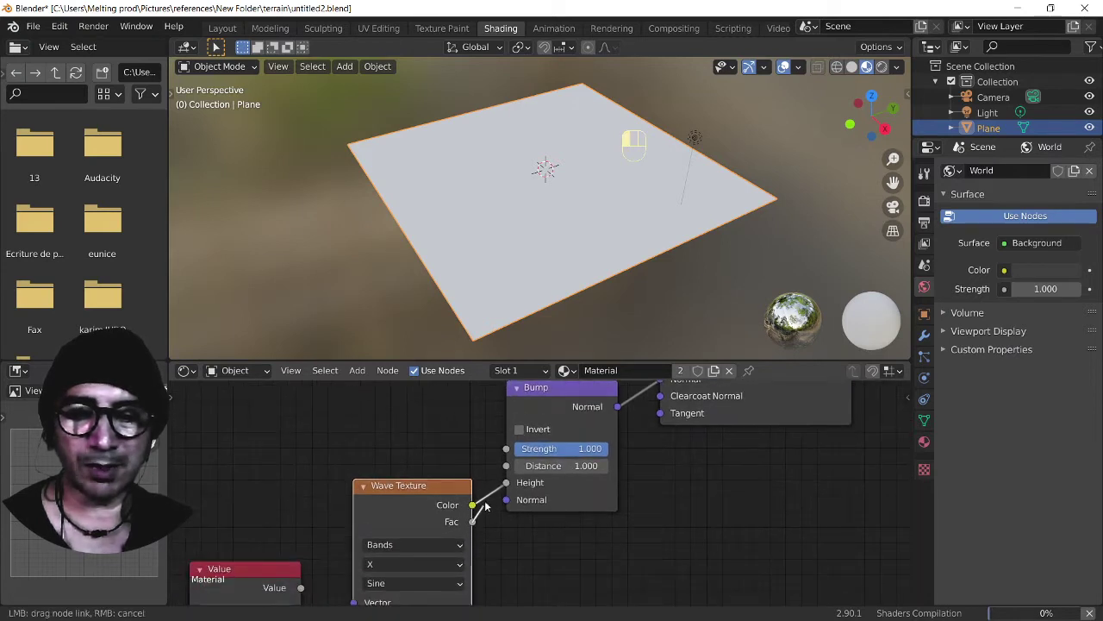
left_click_drag(506, 485, 506, 484)
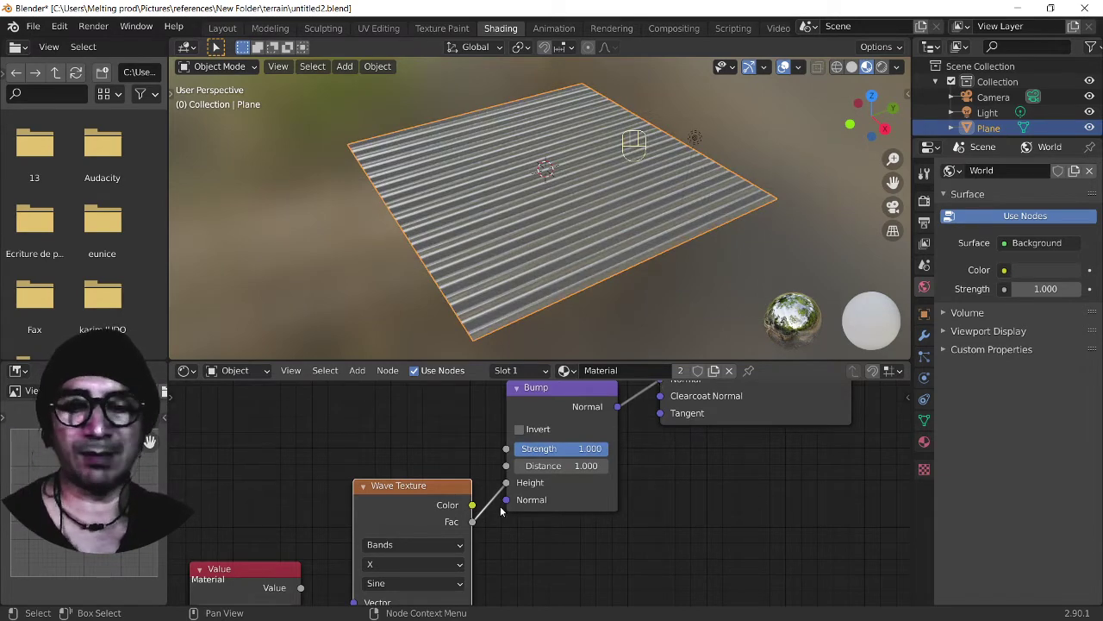
- Set the Wave Texture's Scale to 8.7, Distortion to 13.2, Detail to 11.3 and Detail Scale to 1.48
scroll(501, 511, "down", 3, "shift")
scroll(516, 533, "down", 5, "shift")
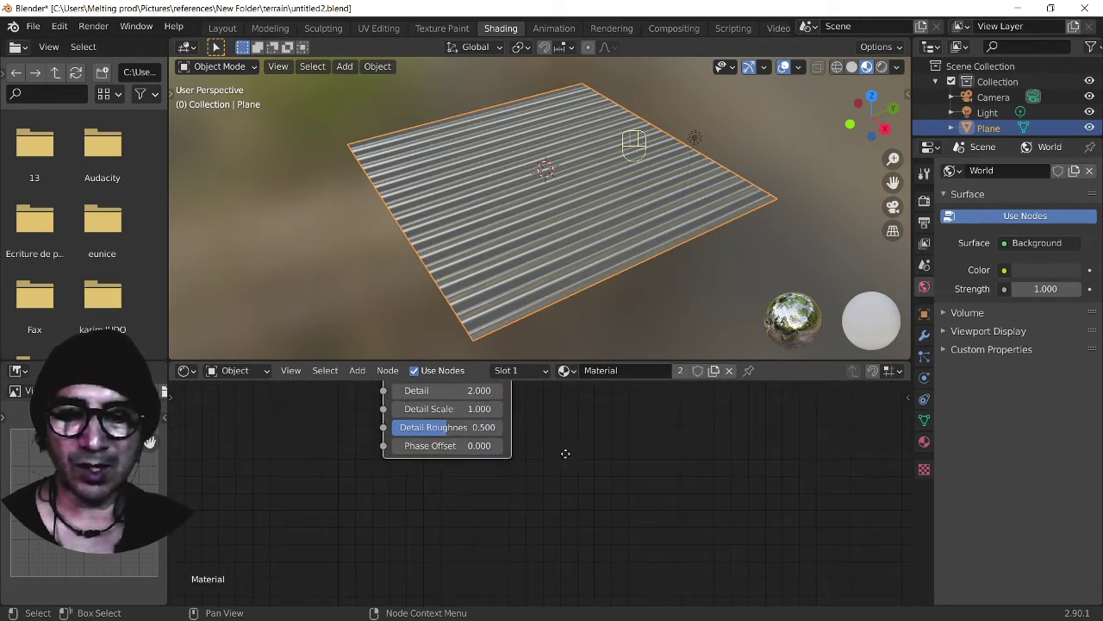
scroll(565, 454, "up", 3, "shift")
mouse_move(466, 453)
left_mouse_down()
mouse_move(435, 453)
mouse_move(483, 453)
mouse_move(466, 471)
mouse_move(517, 472)
left_mouse_up()
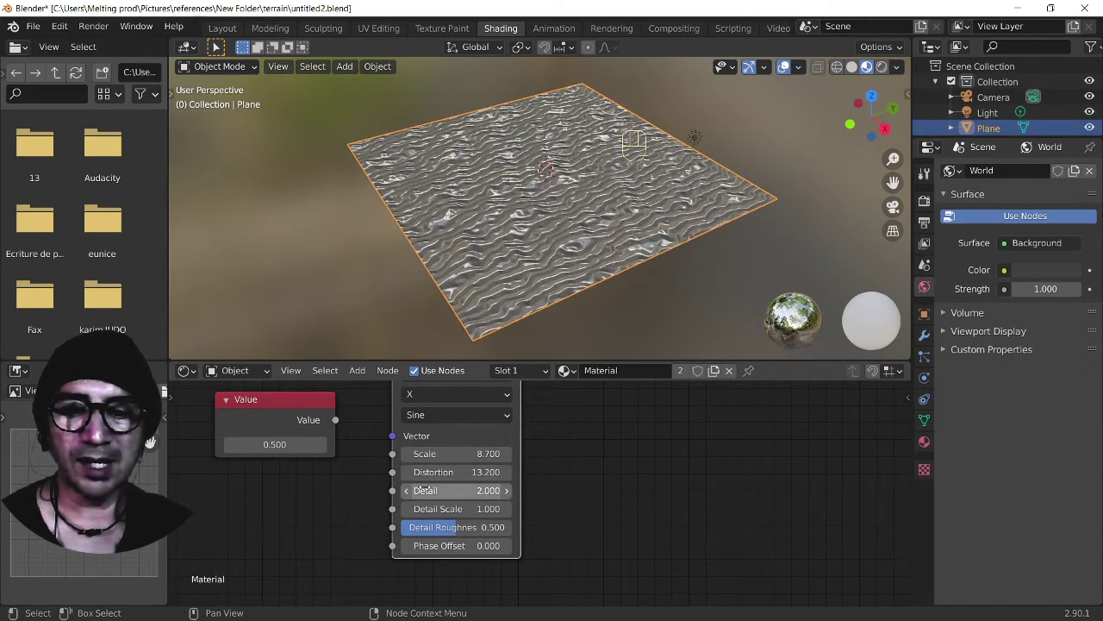
left_click_drag(431, 490, 517, 489)
scroll(592, 247, "up", 3)
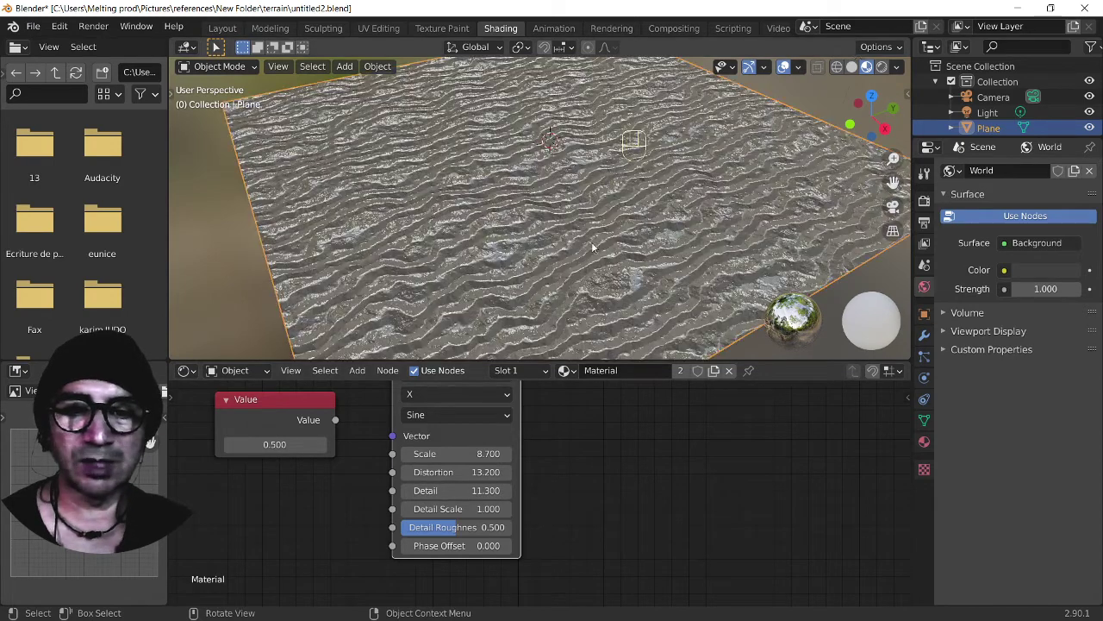
scroll(657, 286, "up", 2)
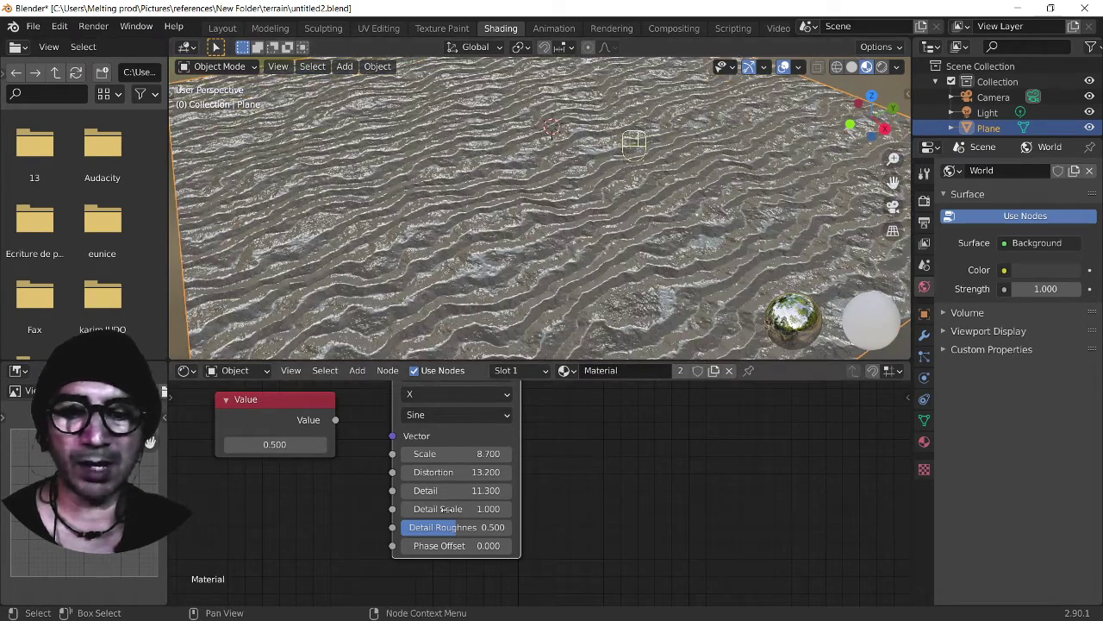
mouse_move(480, 508)
left_mouse_down()
mouse_move(517, 509)
mouse_move(487, 509)
left_mouse_up()
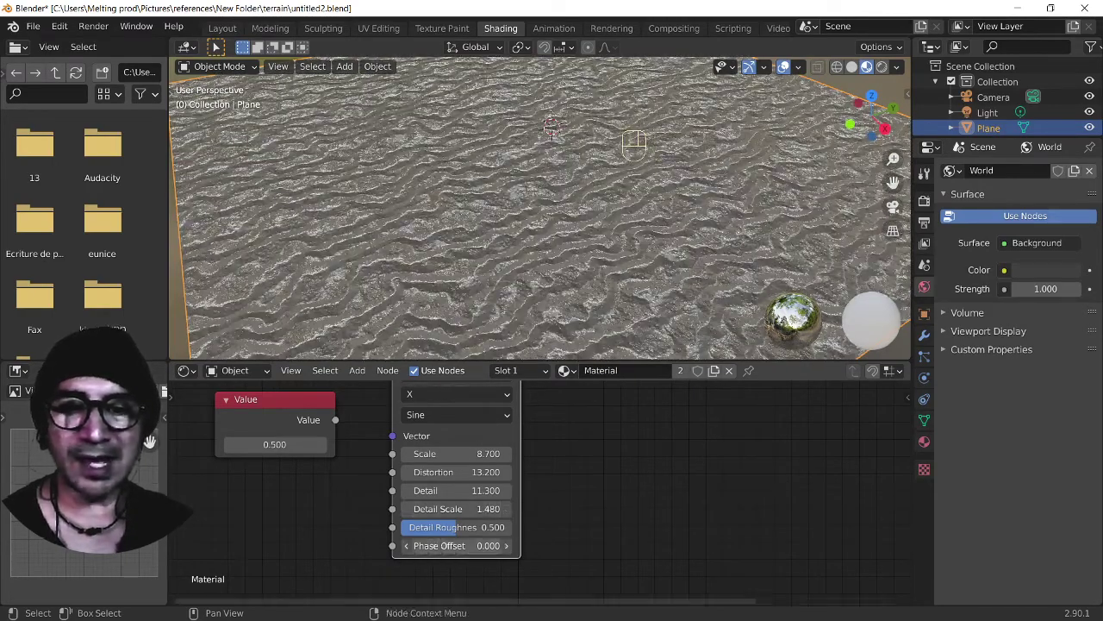
- Set the Value node to 1.000, connect it to the Wave Texture's Phase Offset, and keyframe it at frame 0
left_click_drag(466, 545, 590, 546)
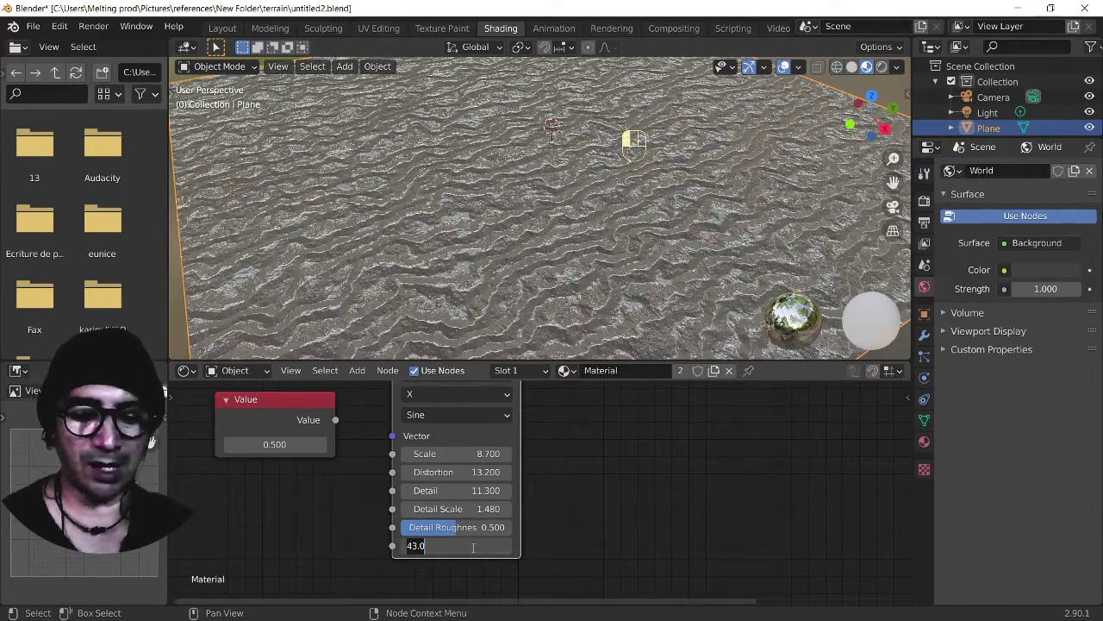
key("Return")
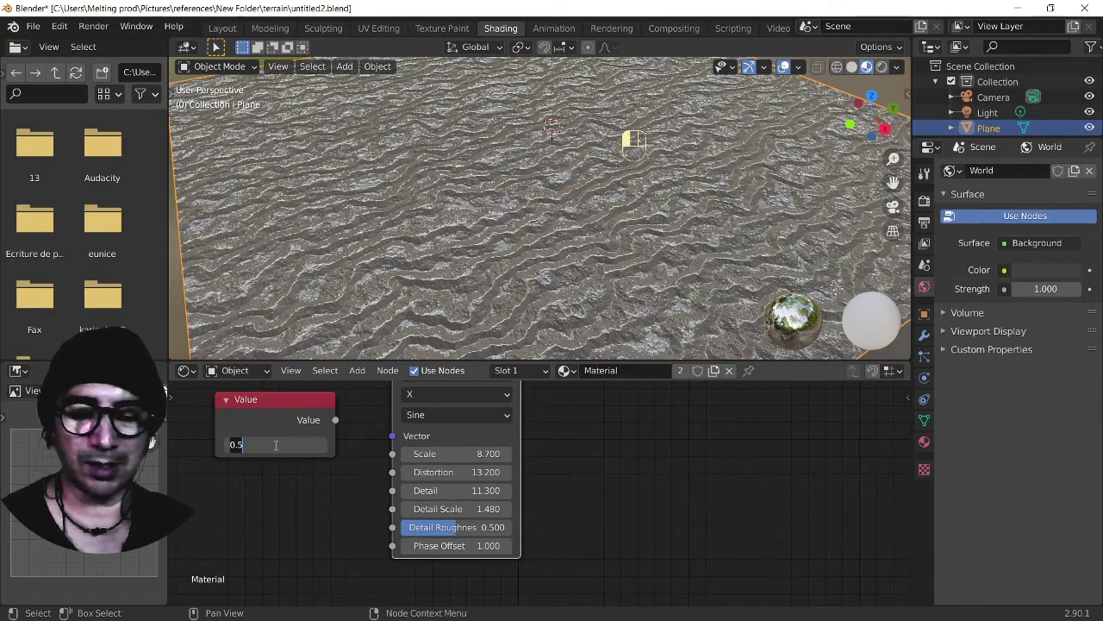
left_click_drag(308, 420, 392, 546)
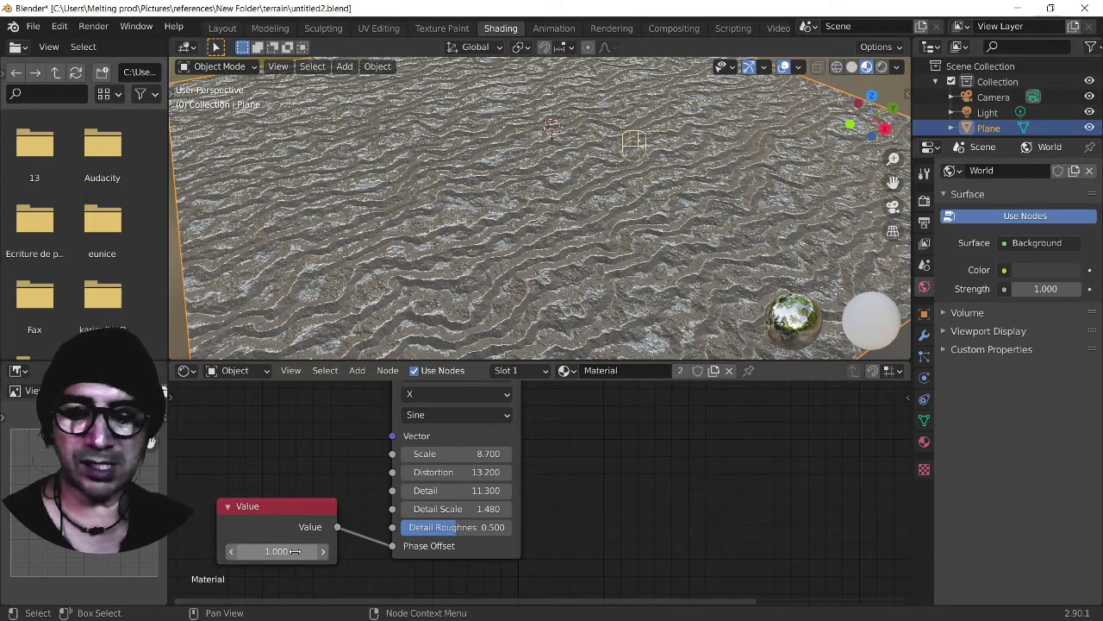
key("i")
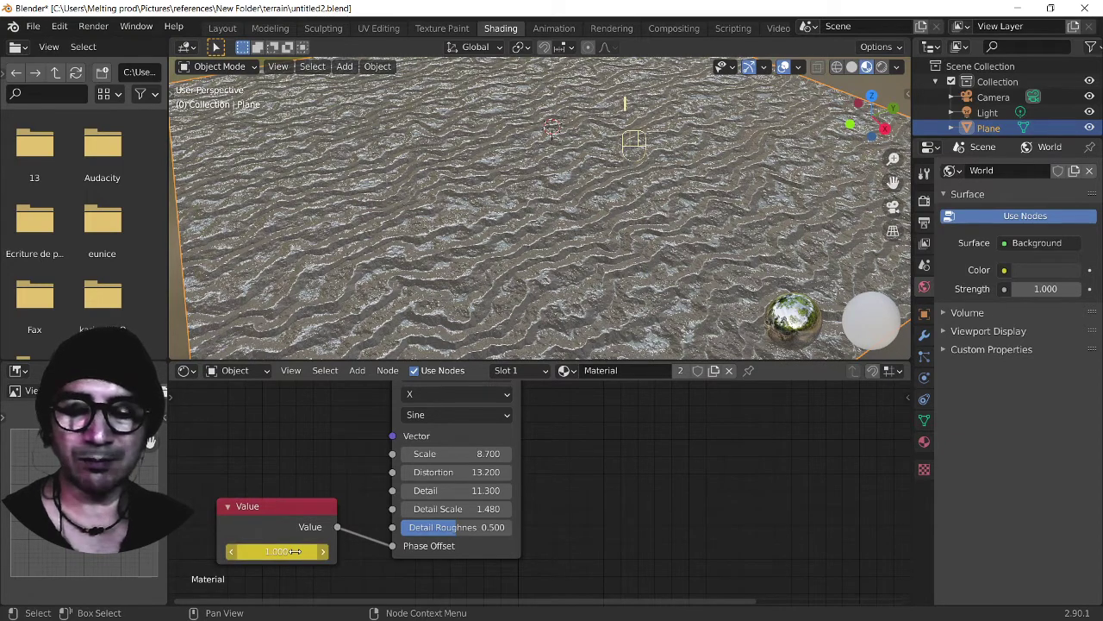
- Keyframe the Value node at 200 on frame 297 and play back the wave animation on the plane
left_click(556, 29)
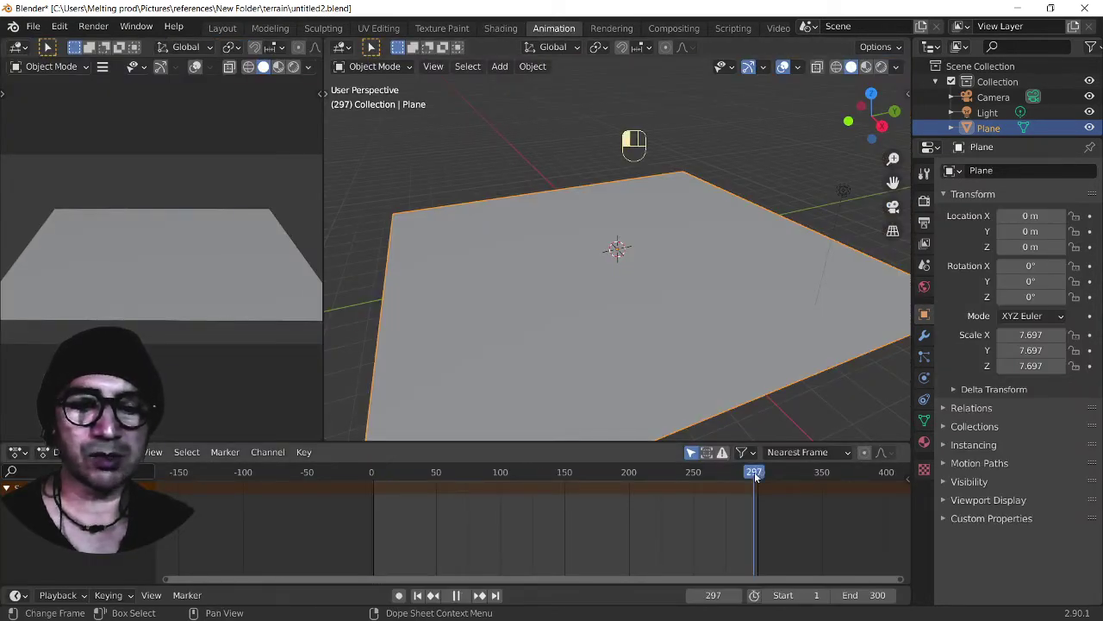
left_click(501, 29)
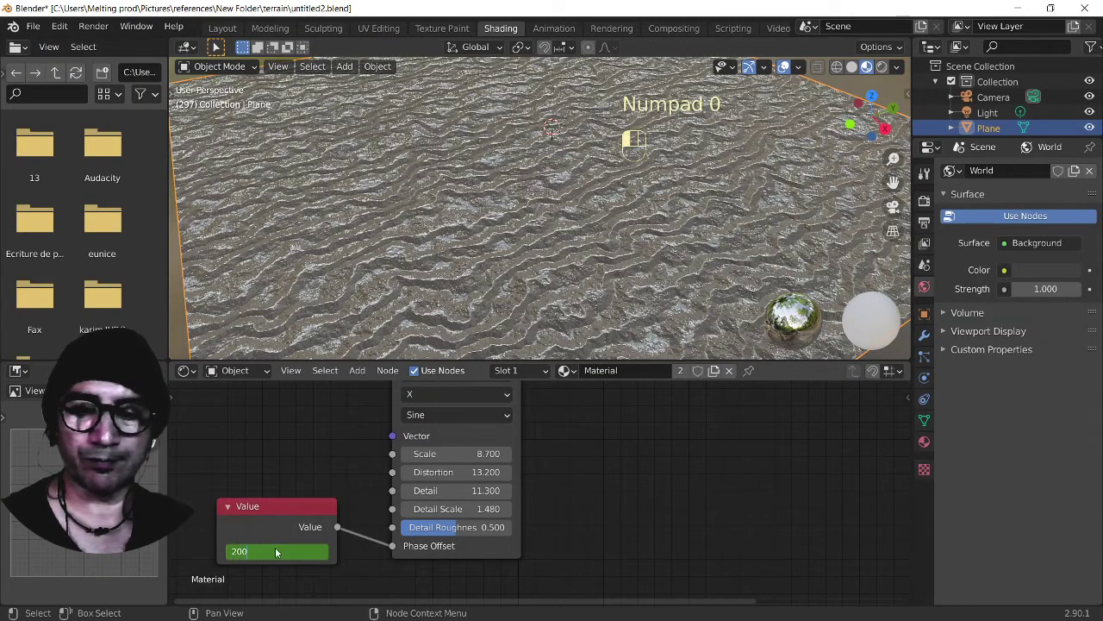
key("Return")
key("i")
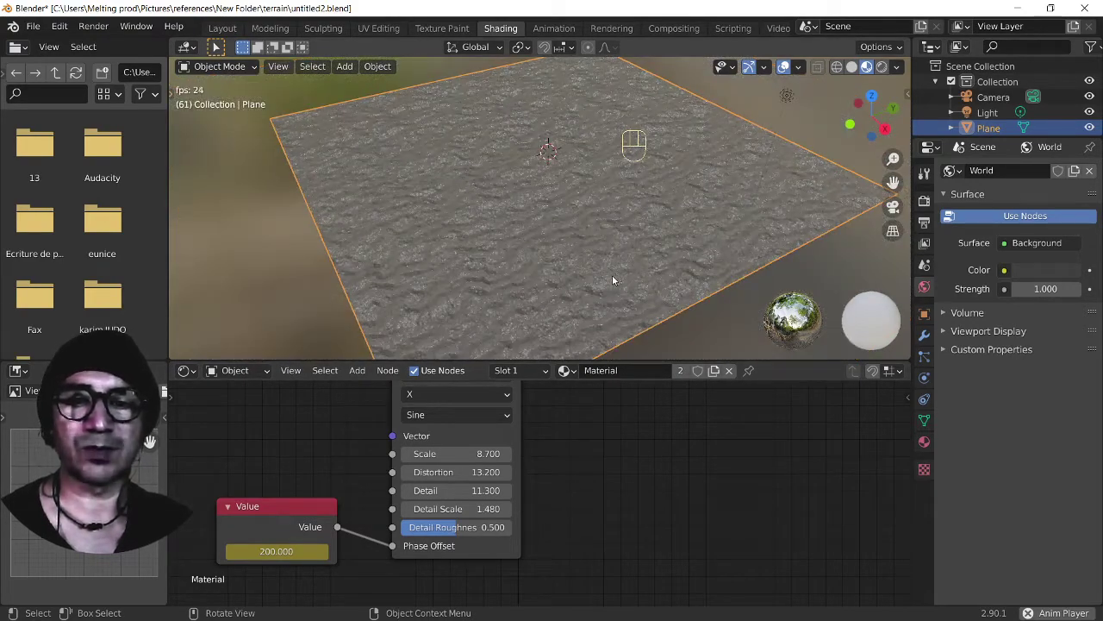
middle_click_drag(612, 274, 572, 265)
- Collapse the water Principled BSDF and connect the terrain's Principled BSDF to the Material Output
scroll(556, 461, "down", 3)
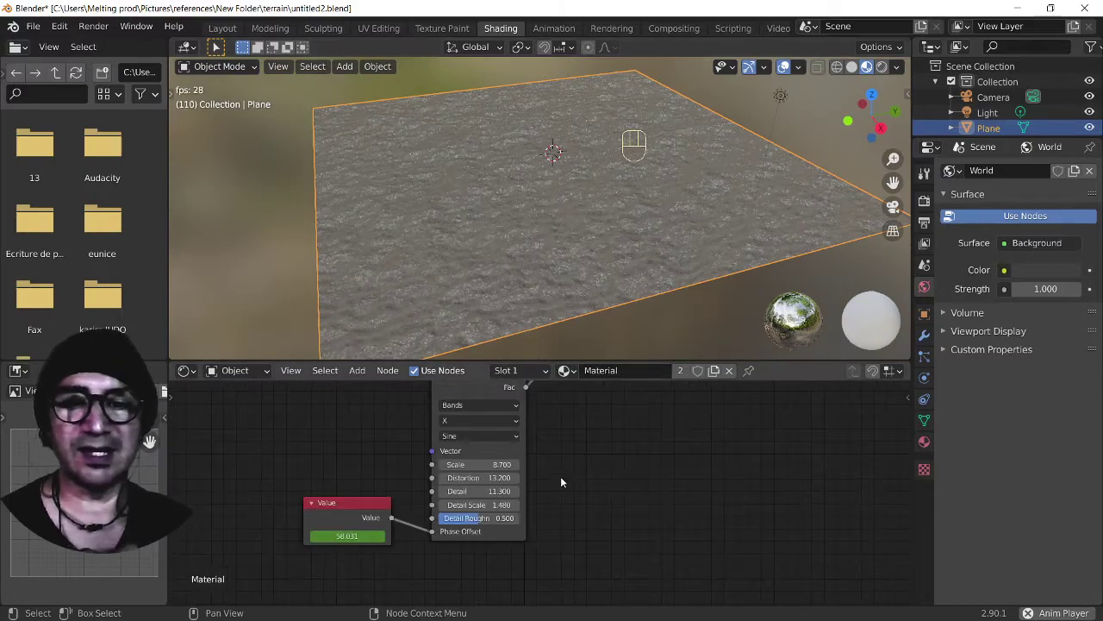
middle_click_drag(561, 475, 390, 476)
left_click(460, 489)
key("h")
left_click(405, 482, "ctrl+shift")
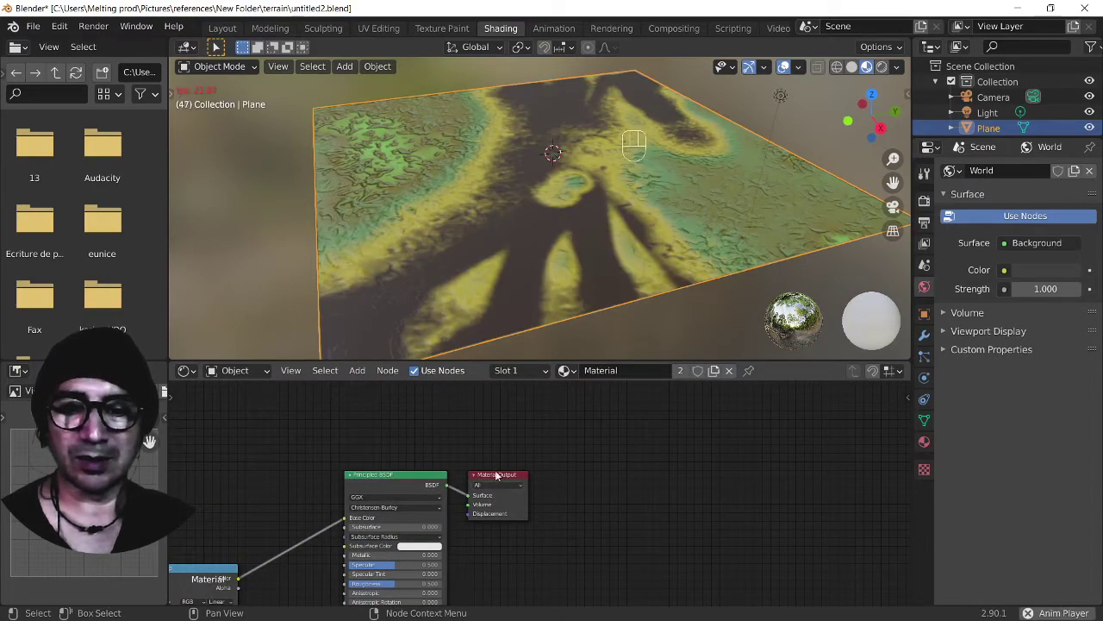
- Move the Material Output and the collapsed water shader down, leaving free space beside the terrain's Principled BSDF
left_click_drag(496, 475, 557, 593)
middle_click_drag(558, 593, 498, 450)
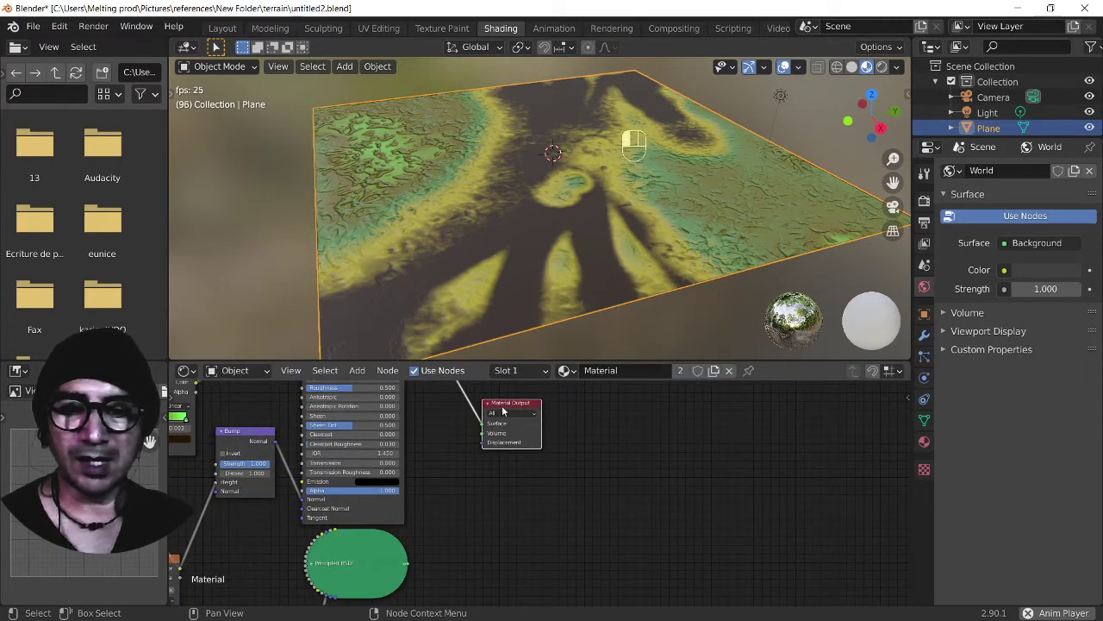
left_click_drag(504, 411, 507, 523)
left_click_drag(362, 560, 381, 599)
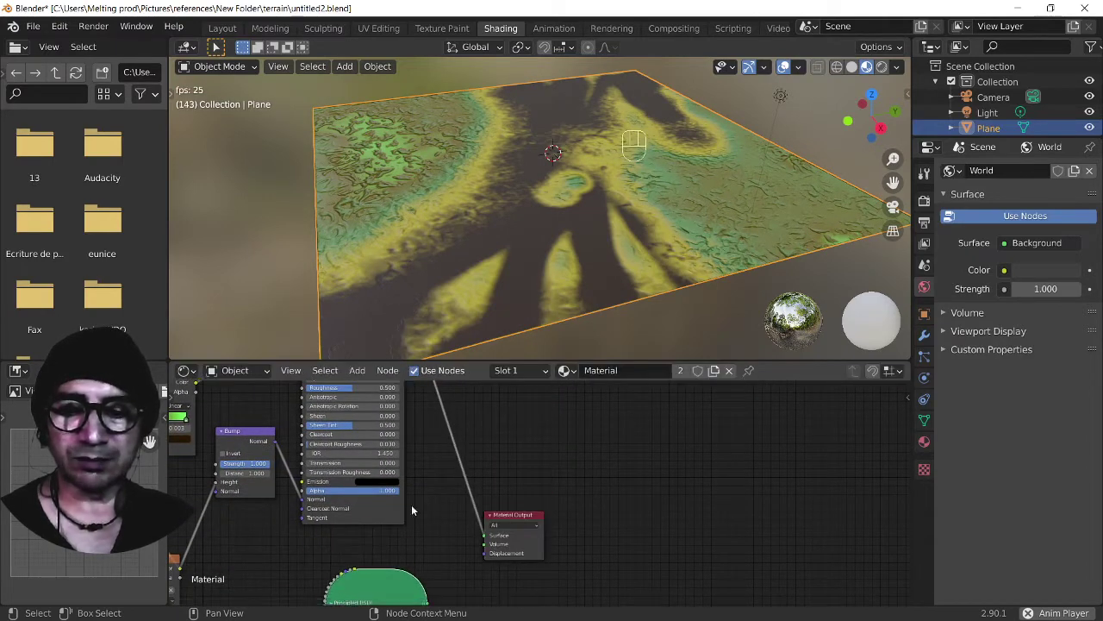
- Collapse the terrain's Principled BSDF and move it down close to the collapsed water shader
middle_click_drag(381, 379, 412, 513)
left_click(338, 413)
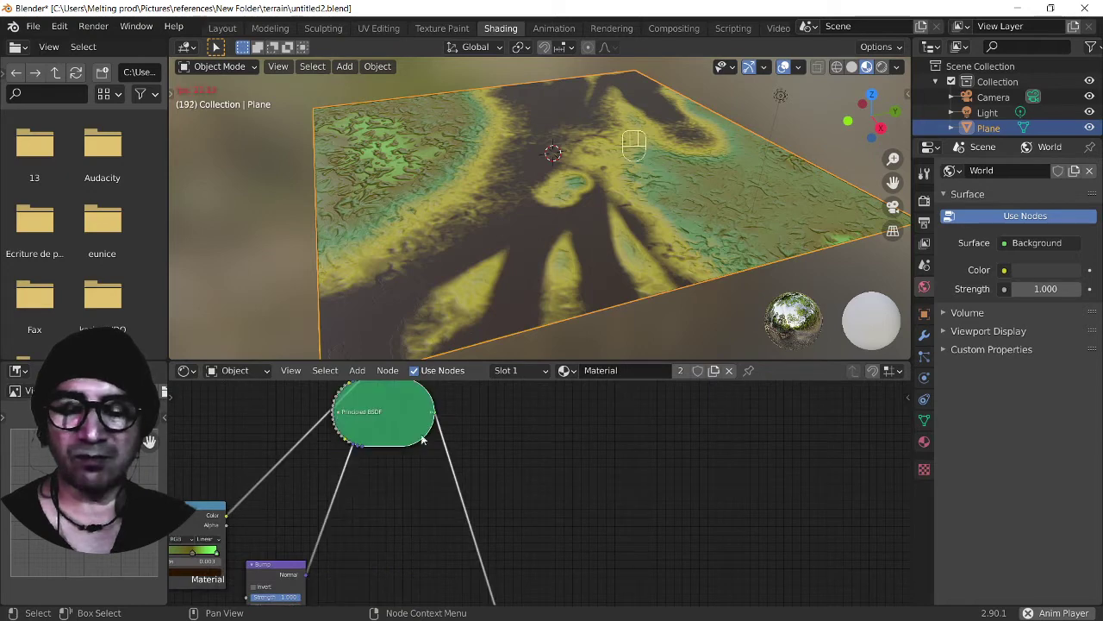
left_click_drag(414, 412, 430, 545)
middle_click_drag(430, 545, 429, 381)
middle_click_drag(432, 572, 442, 528)
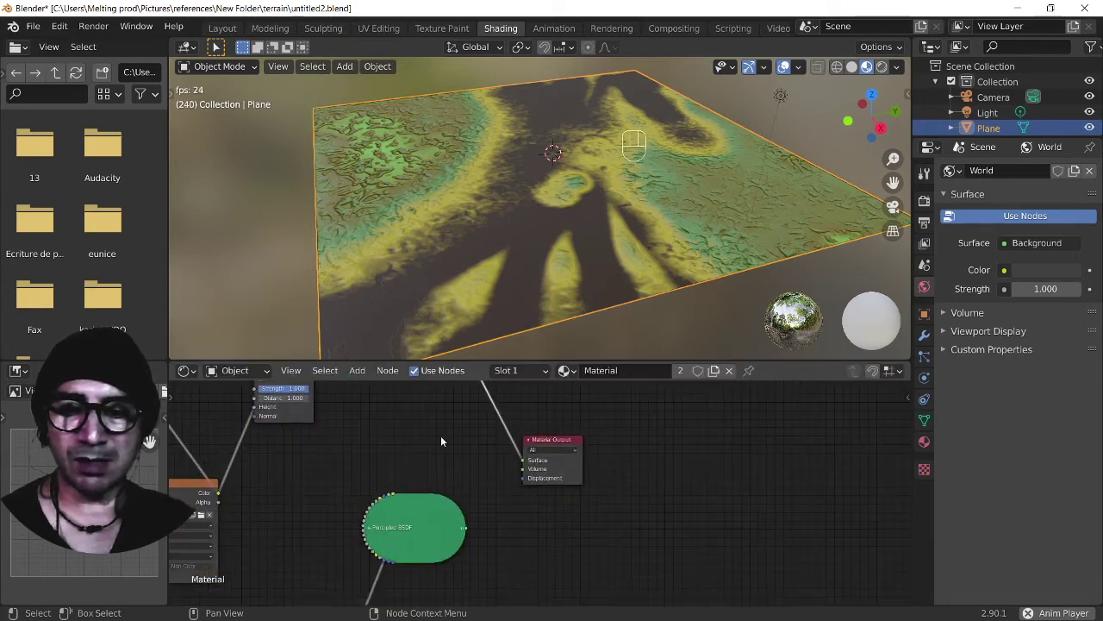
middle_click_drag(443, 440, 442, 486)
left_click_drag(420, 421, 430, 460)
- Reposition the terrinbump texture, the water Principled BSDF and the Material Output to leave room between the shaders and the output
middle_click_drag(430, 460, 510, 384)
left_click_drag(294, 466, 336, 432)
left_click_drag(493, 500, 497, 527)
left_click_drag(630, 414, 637, 438)
- Insert a Mix Shader between the terrain shader and the Material Output, and connect the water Principled BSDF to its second shader input
key("shift+a")
mouse_move(520, 466)
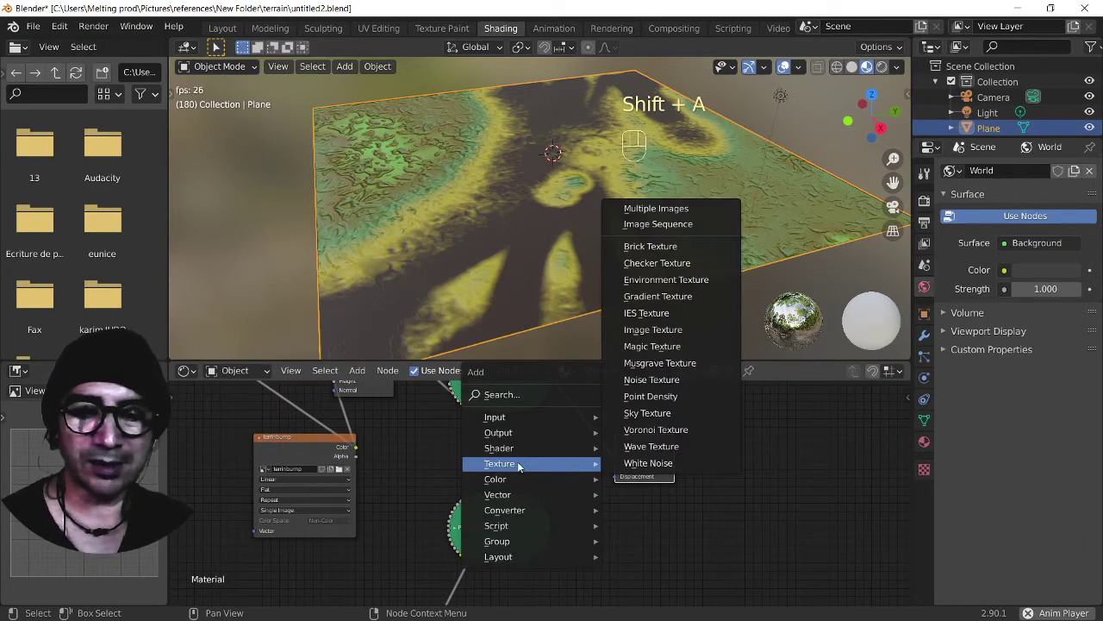
mouse_move(573, 448)
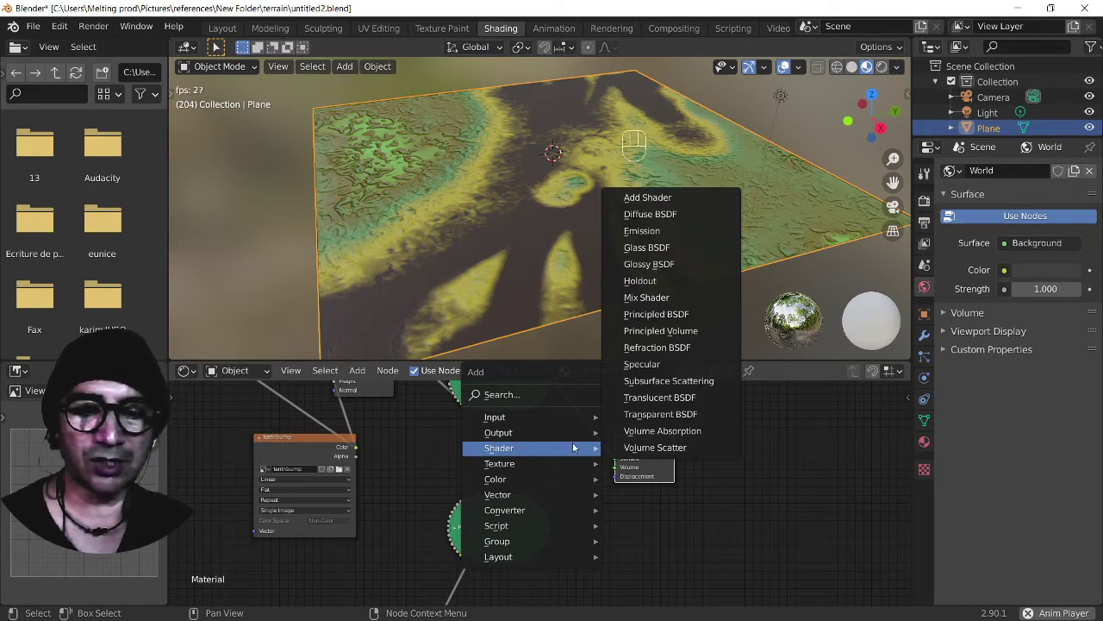
left_click(654, 302)
left_click(650, 450)
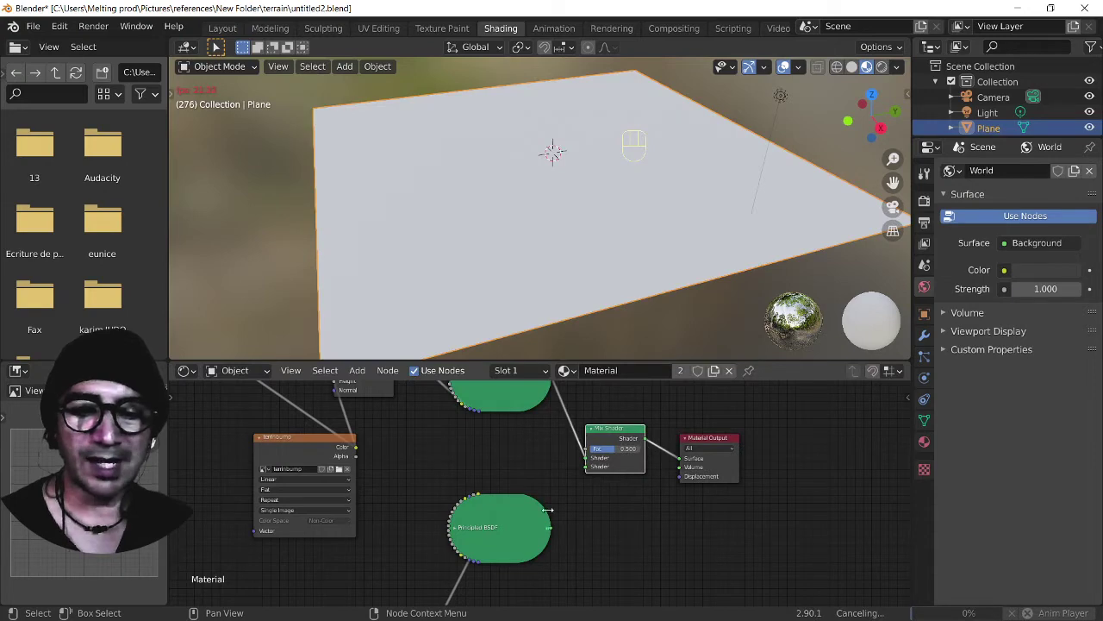
scroll(558, 534, "up", 1)
left_click_drag(552, 533, 592, 462)
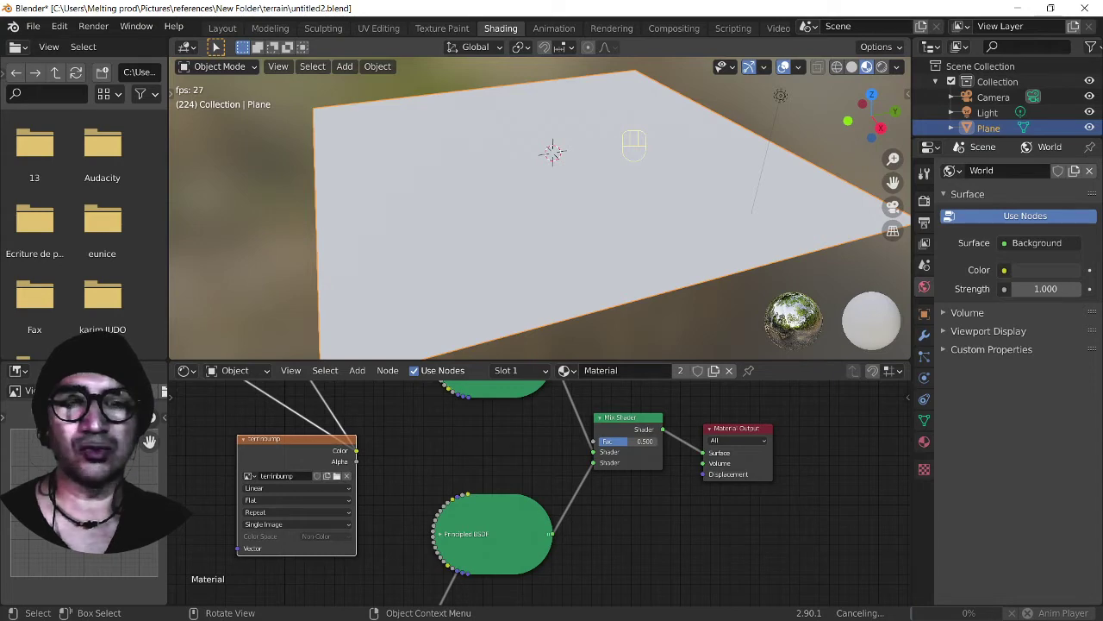
- Try Mix Shader factors such as 0.046 and 0.322 and compare how terrain and water blend on the plane
mouse_move(669, 257)
middle_mouse_down()
mouse_move(643, 265)
mouse_move(661, 274)
middle_mouse_up()
scroll(621, 268, "up", 3)
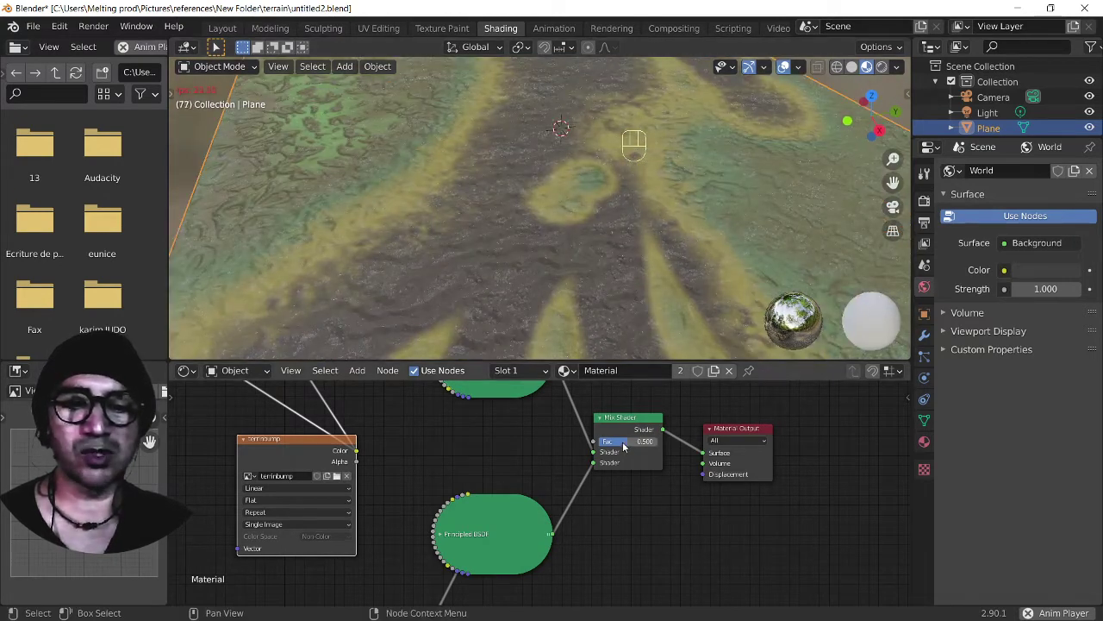
left_click_drag(634, 441, 606, 442)
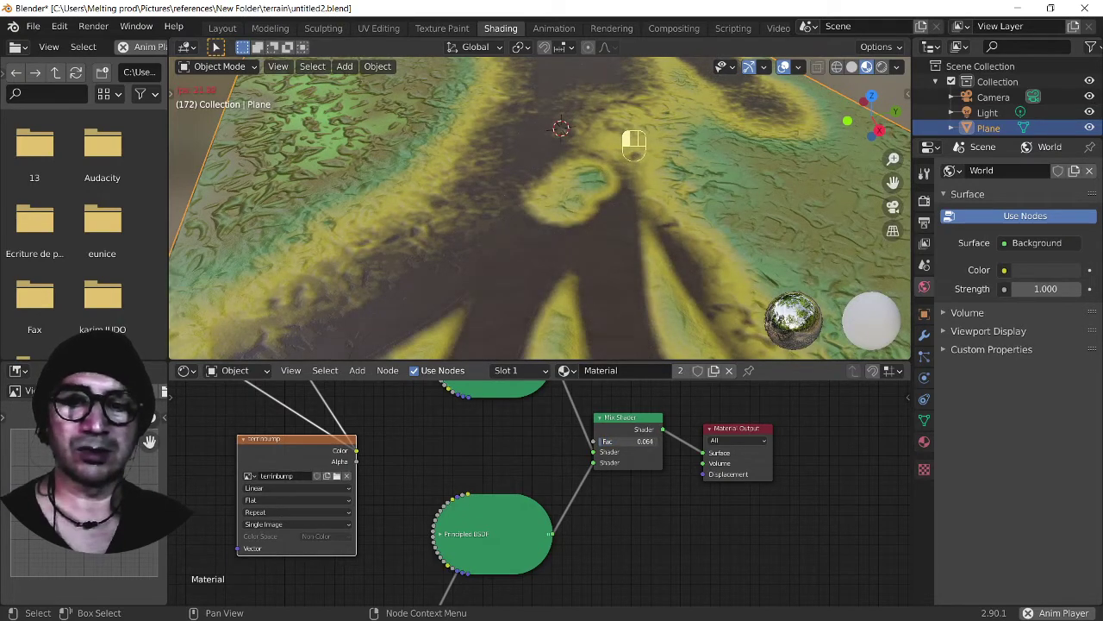
mouse_move(606, 441)
left_mouse_down()
mouse_move(642, 441)
mouse_move(605, 441)
left_mouse_up()
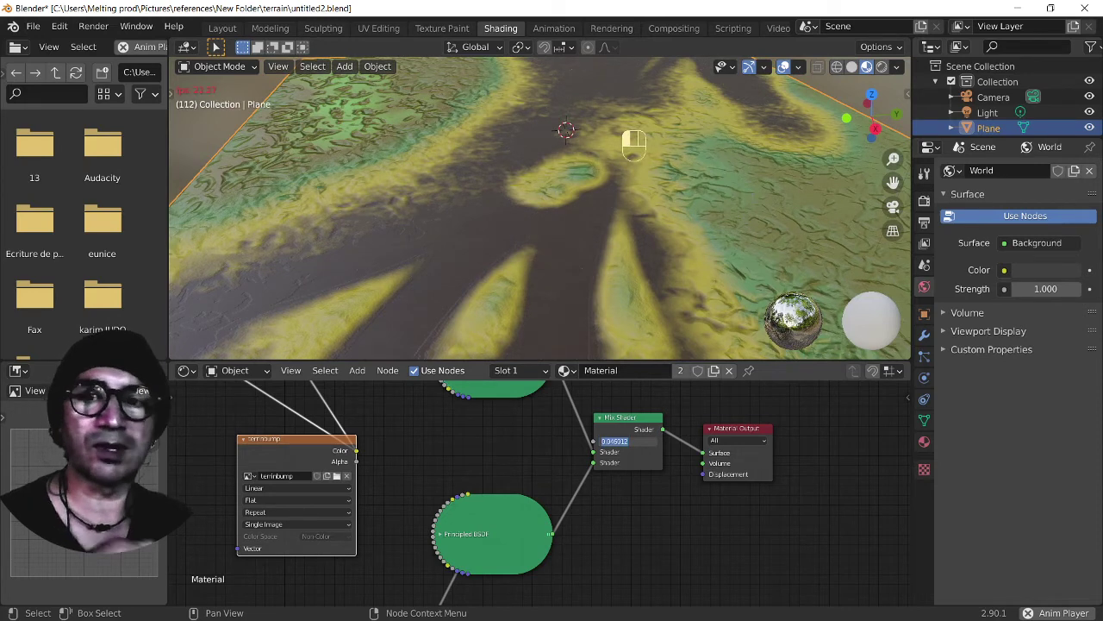
middle_click_drag(721, 236, 453, 237)
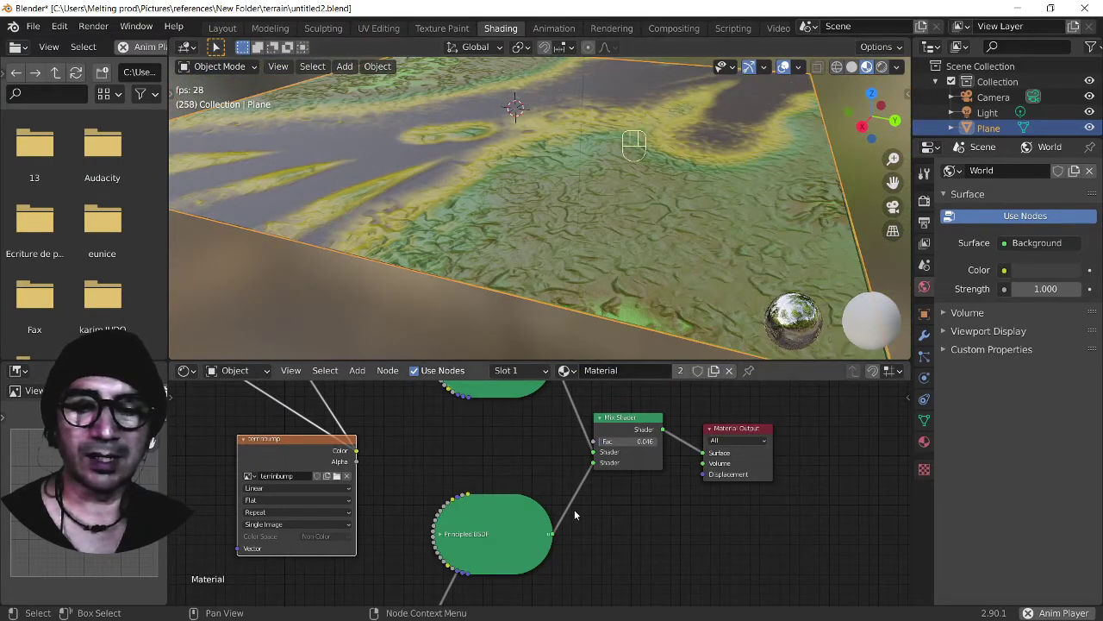
mouse_move(613, 439)
left_mouse_down()
mouse_move(628, 443)
mouse_move(596, 427)
left_mouse_up()
middle_click_drag(623, 269, 604, 266)
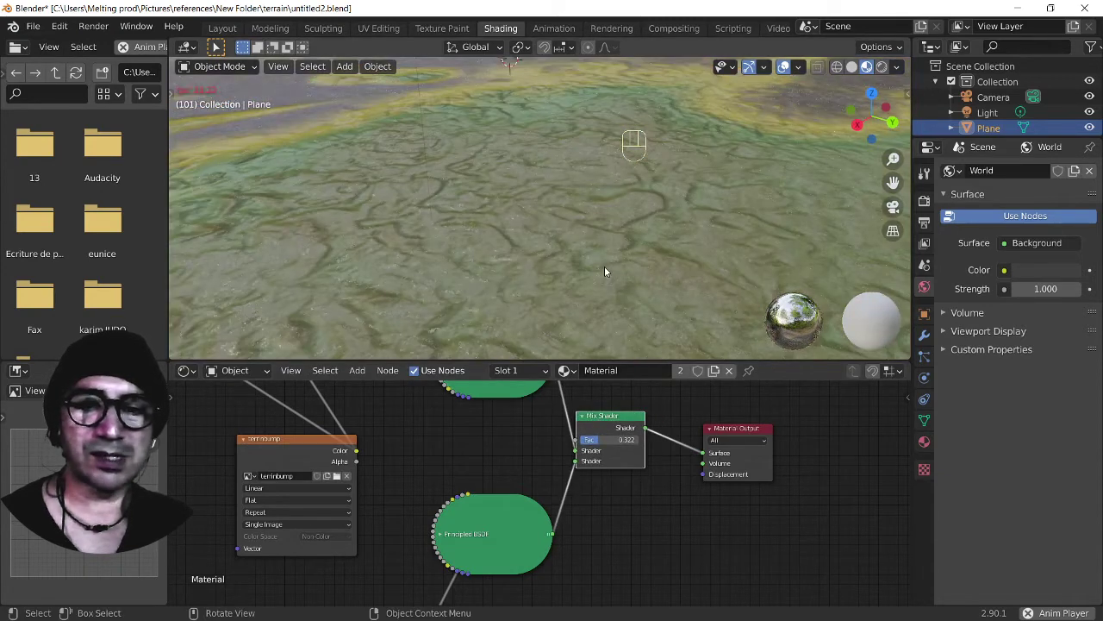
- Connect the terrinbump Color output to the Mix Shader's Fac and swap the terrain and water links on its two shader inputs
left_click_drag(356, 451, 429, 447)
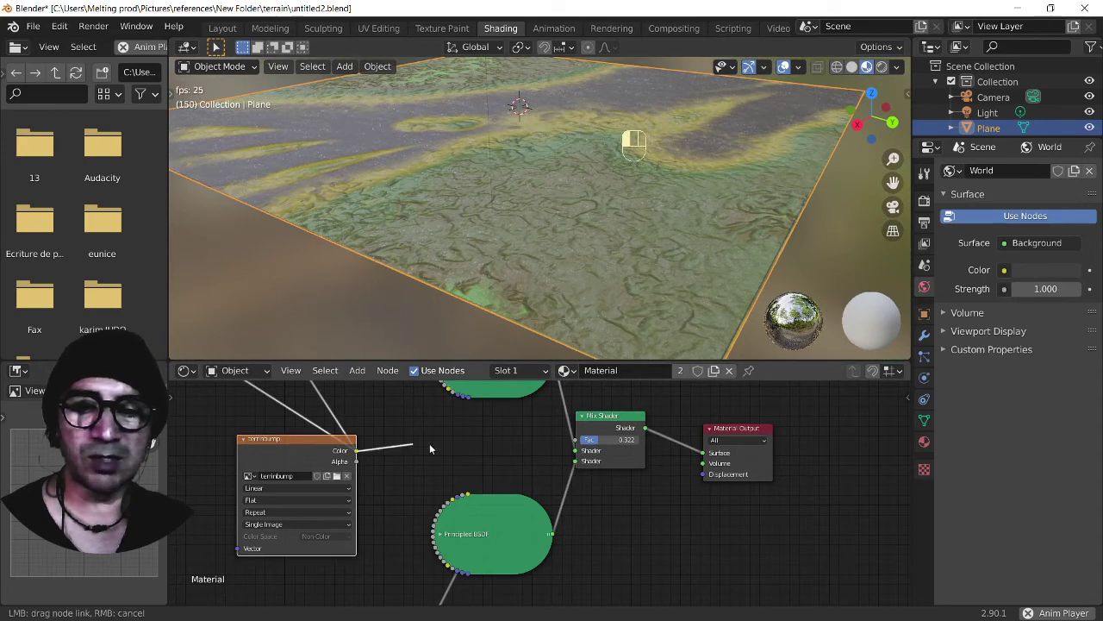
left_click_drag(579, 441, 579, 441)
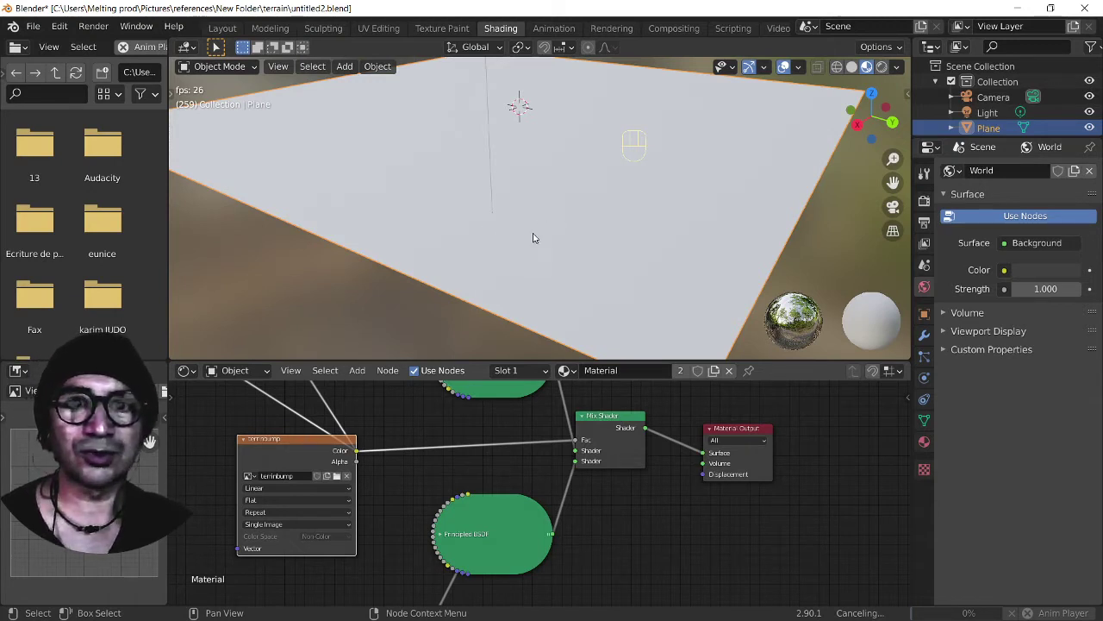
middle_click_drag(527, 269, 603, 195)
scroll(597, 465, "up", 2)
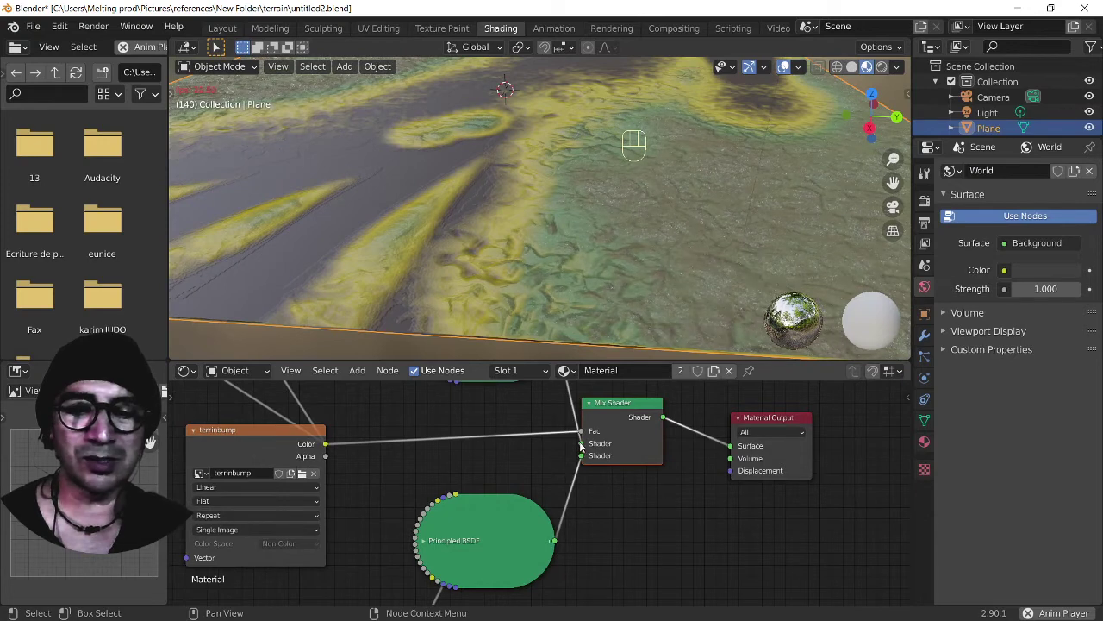
mouse_move(582, 444)
left_mouse_down()
mouse_move(570, 459)
mouse_move(582, 459)
left_mouse_up()
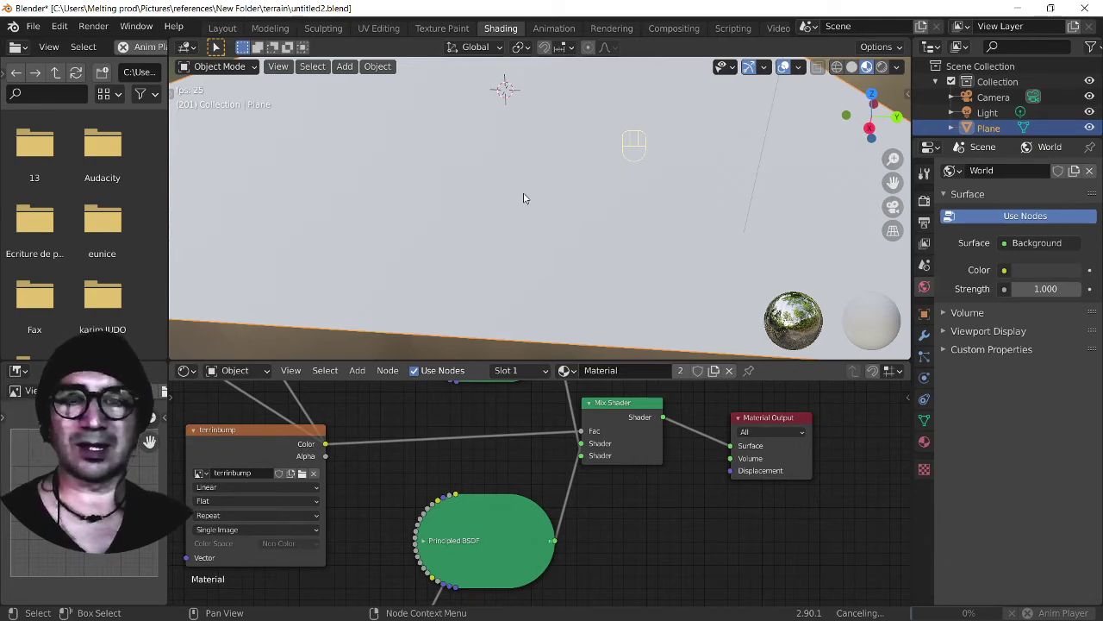
middle_click_drag(524, 198, 542, 274)
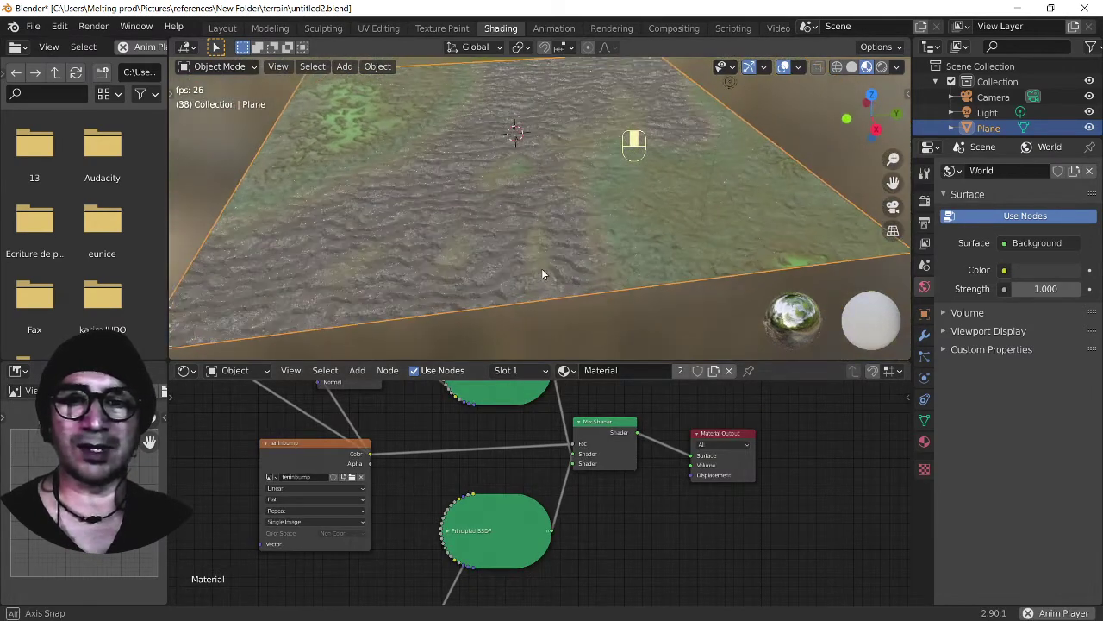
- Insert a ColorRamp between terrinbump and the Mix Shader's Fac, with its white stop at 0.153, and check the shoreline on the plane
left_click_drag(355, 450, 311, 460)
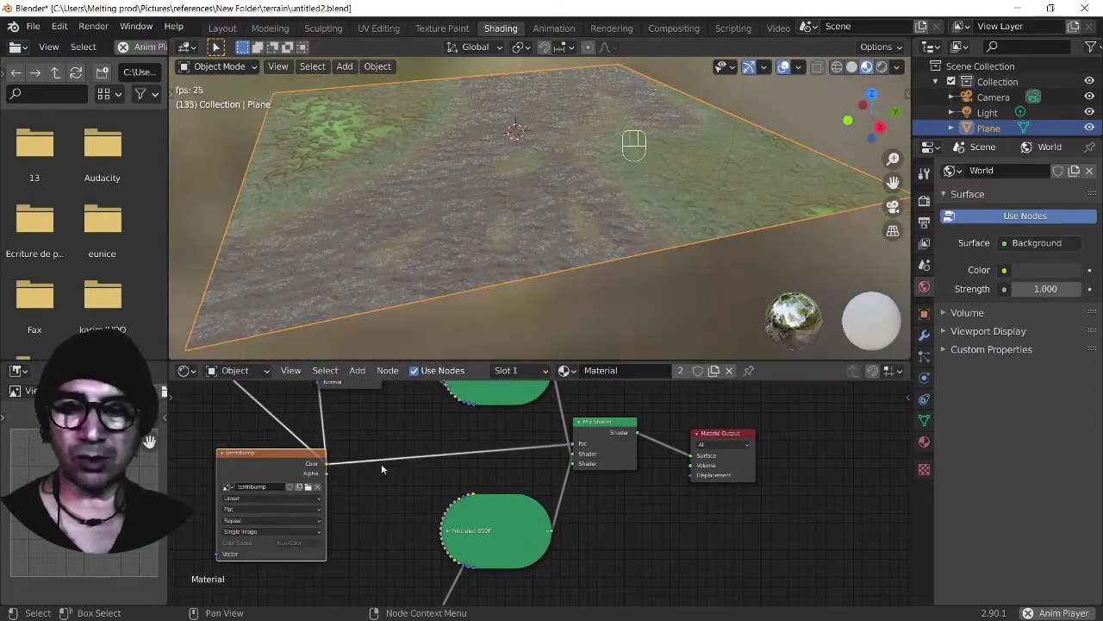
key("shift+a")
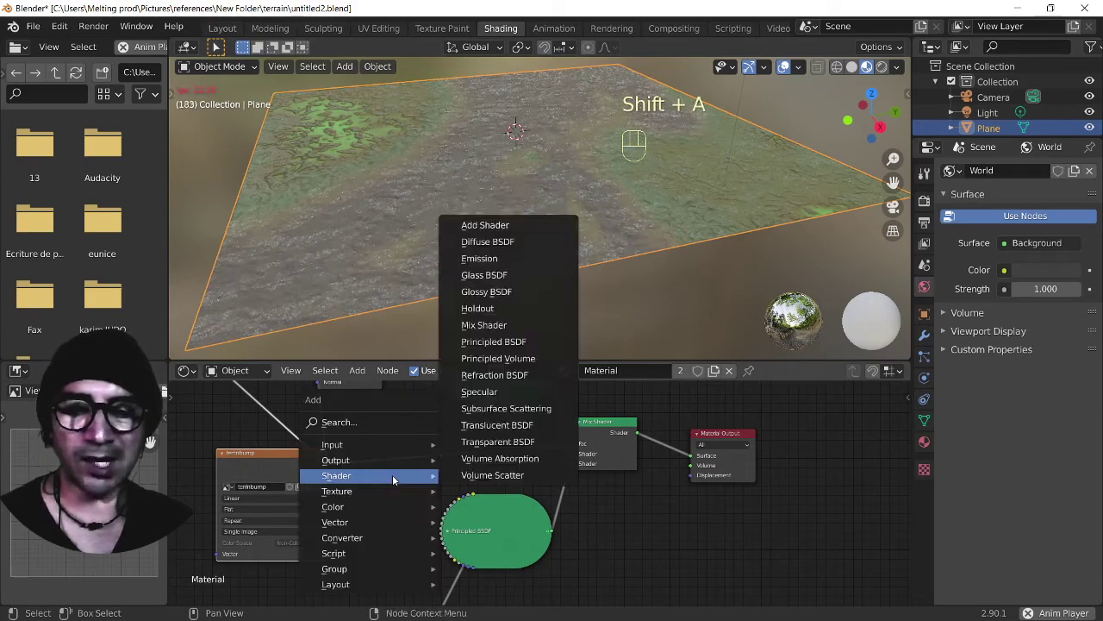
mouse_move(356, 537)
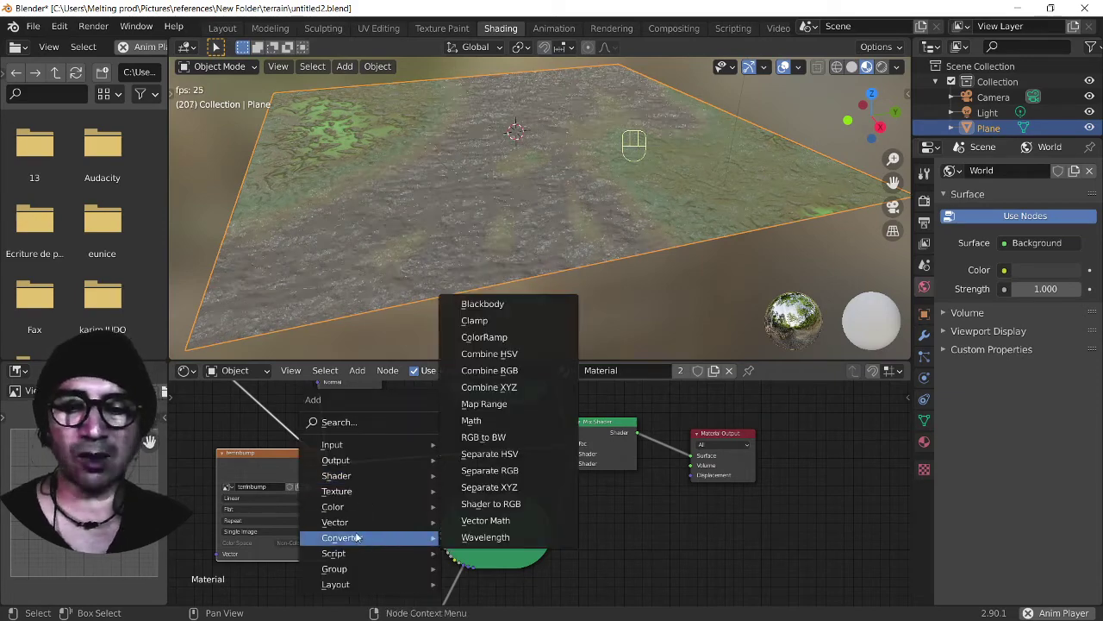
left_click(484, 337)
left_click(371, 413)
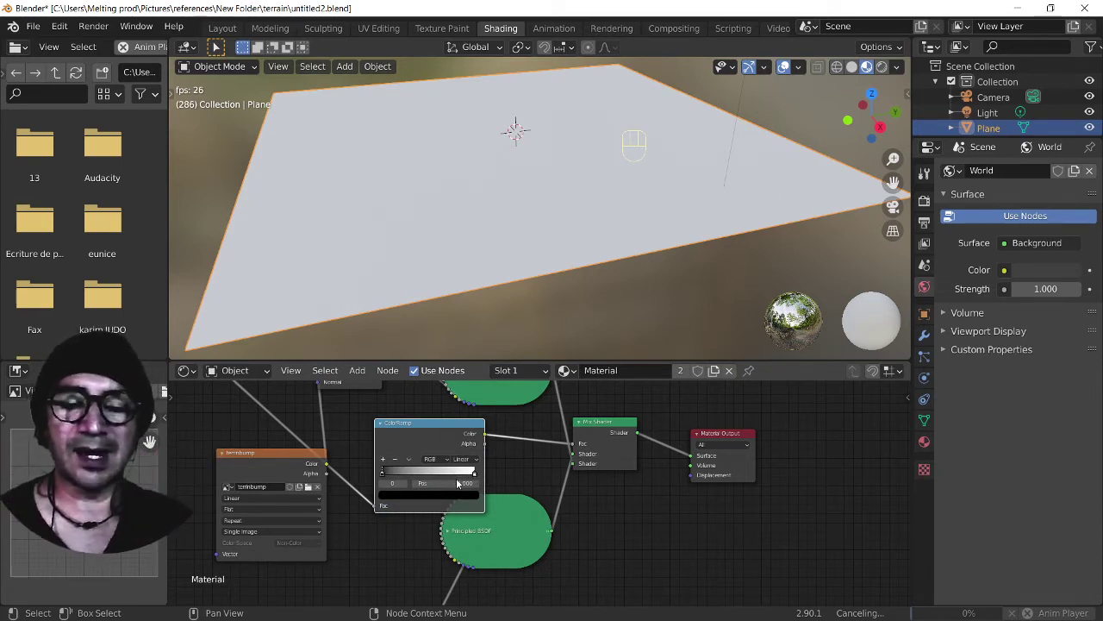
left_click_drag(473, 472, 385, 487)
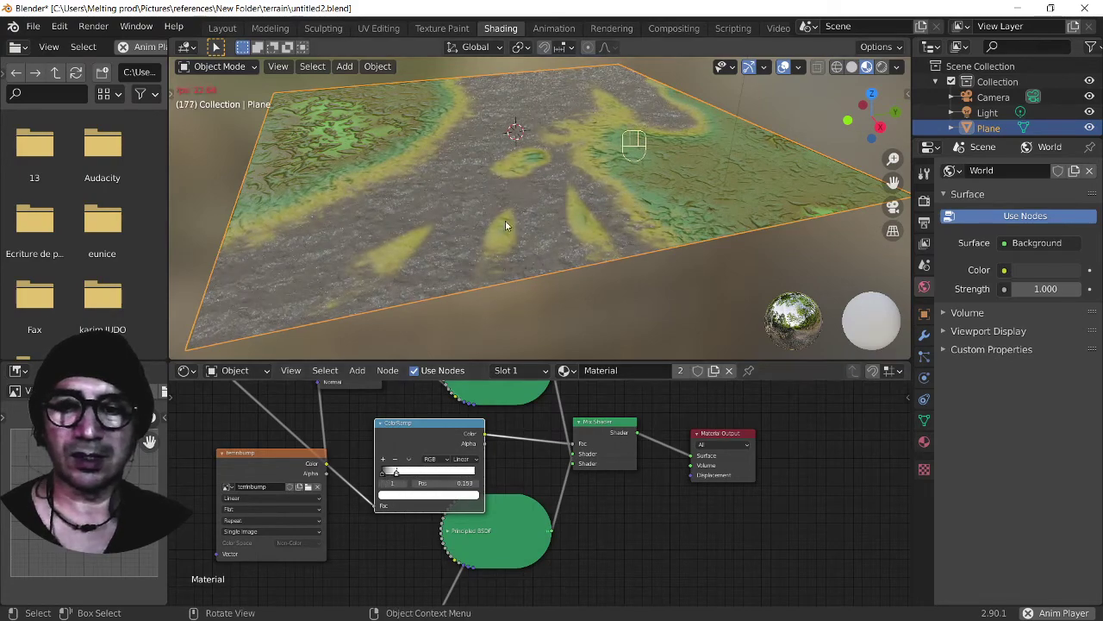
key("ctrl+space")
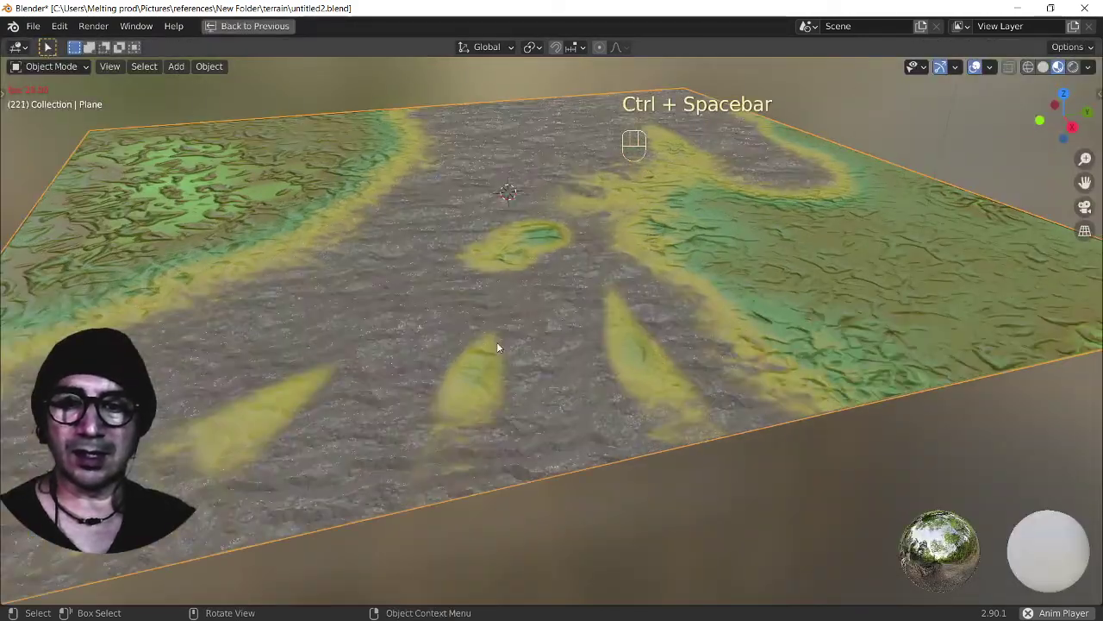
middle_click_drag(498, 345, 518, 344, "shift")
key("ctrl+space")
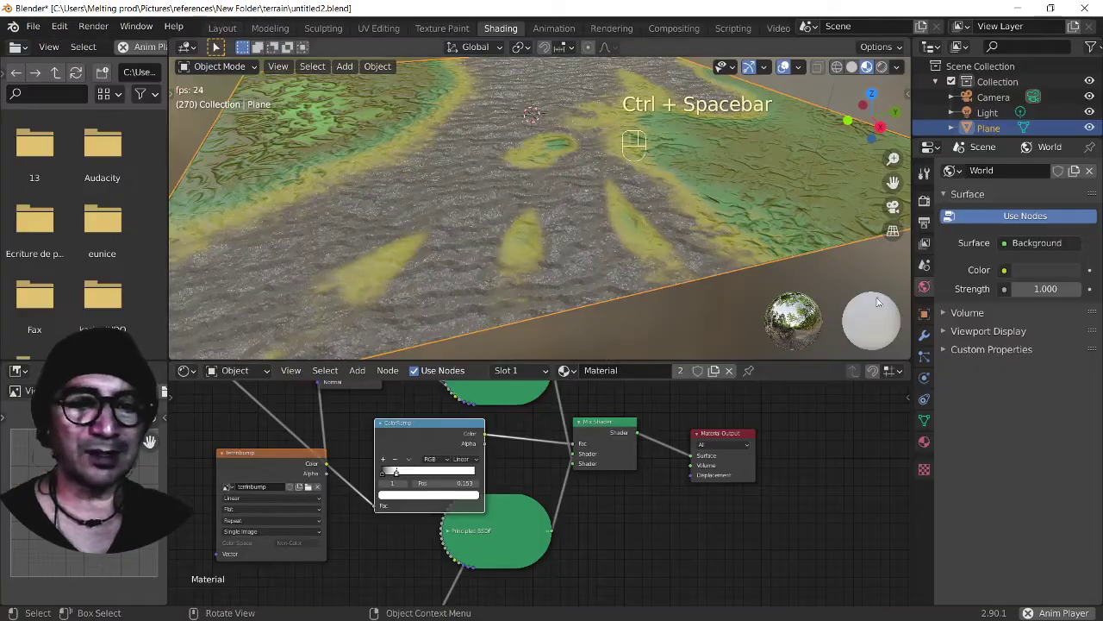
- Set the world background to a bright light blue with hue 0.531 and saturation 0.464, and show the viewport in Rendered shading
left_click(1040, 270)
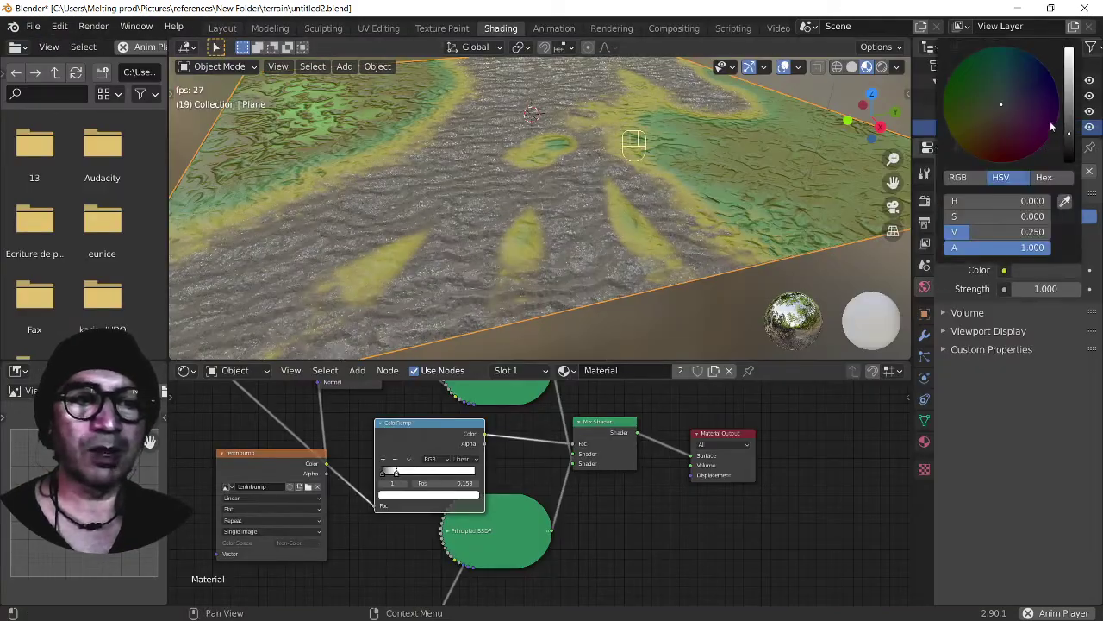
left_click(1007, 79)
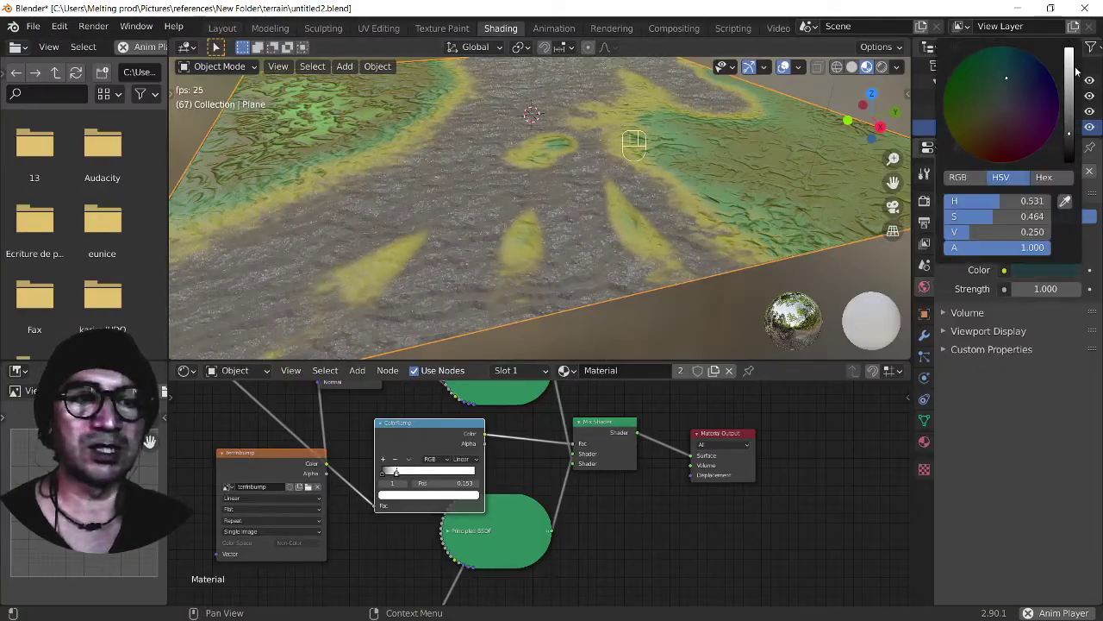
left_click_drag(1068, 134, 1069, 74)
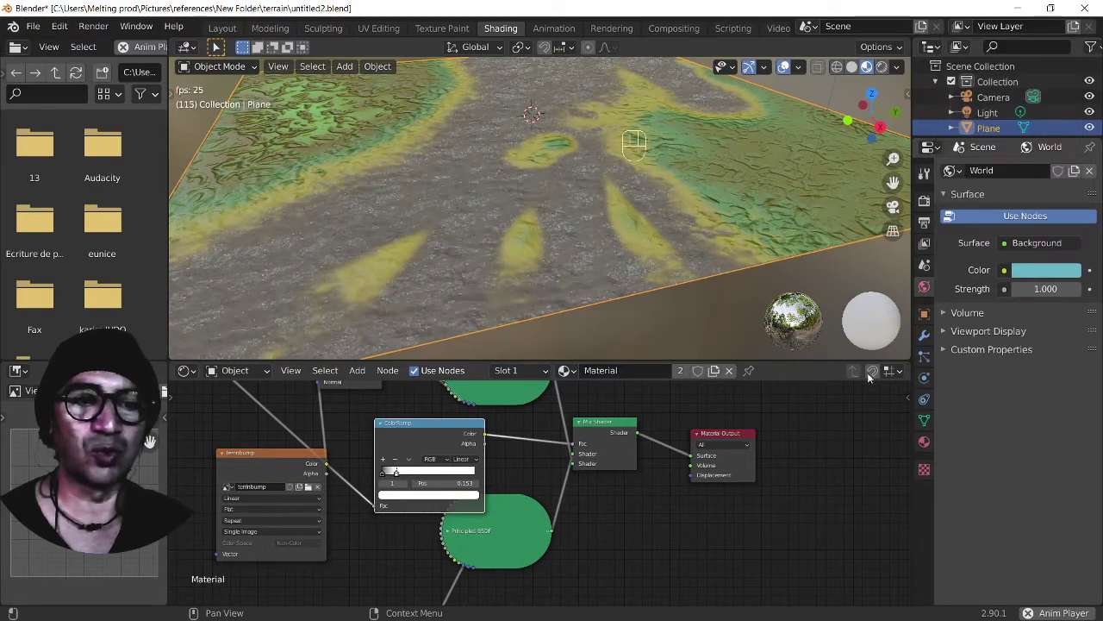
left_click(880, 68)
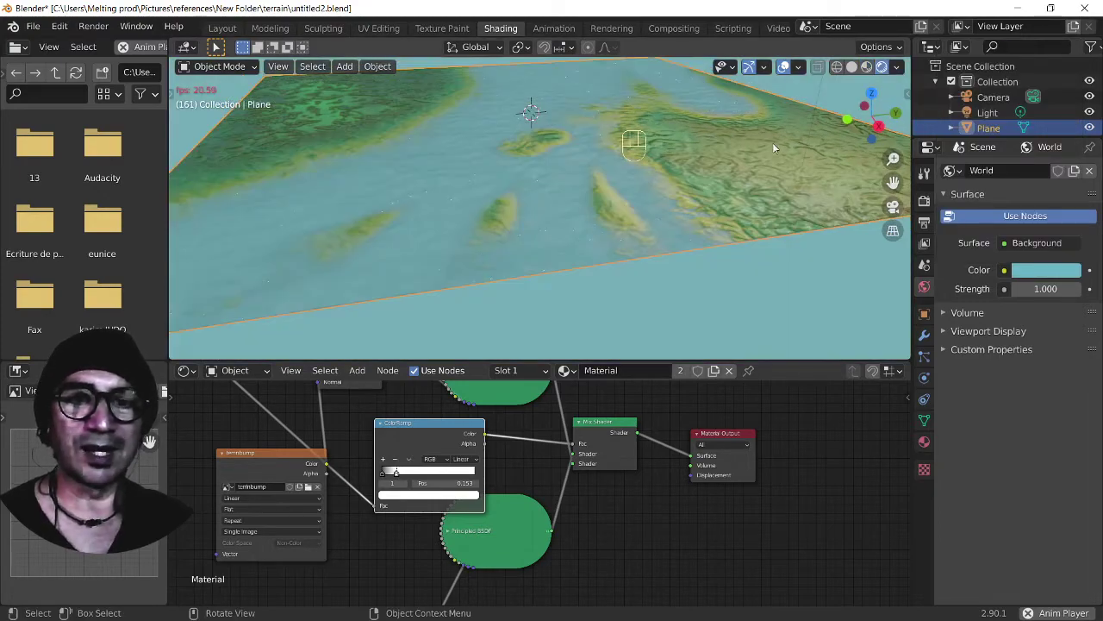
- Move the light to a lower position above the islands and review the animated water in a maximized viewport
scroll(772, 142, "down", 3)
left_click(703, 138)
scroll(741, 207, "up", 2)
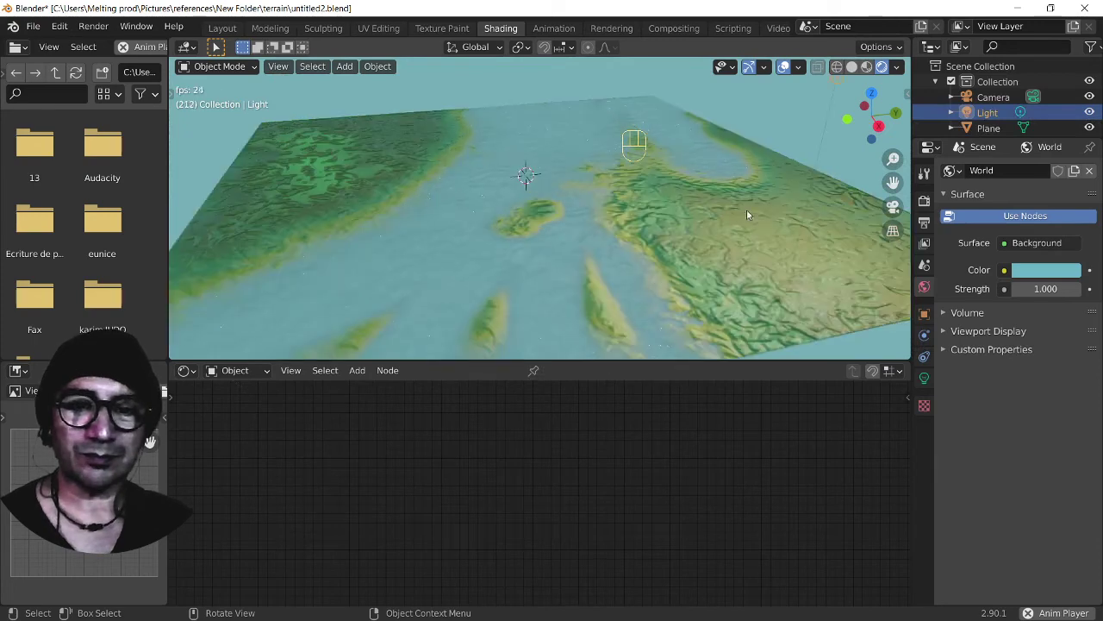
key("g")
left_click(534, 297)
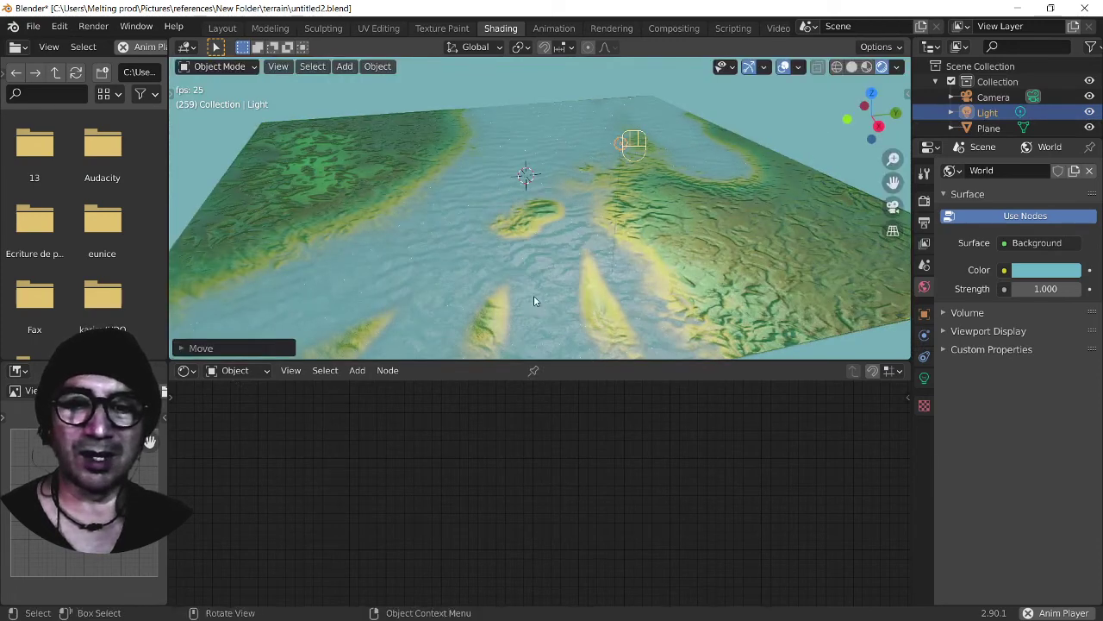
middle_click_drag(534, 297, 551, 296)
scroll(550, 294, "up", 5)
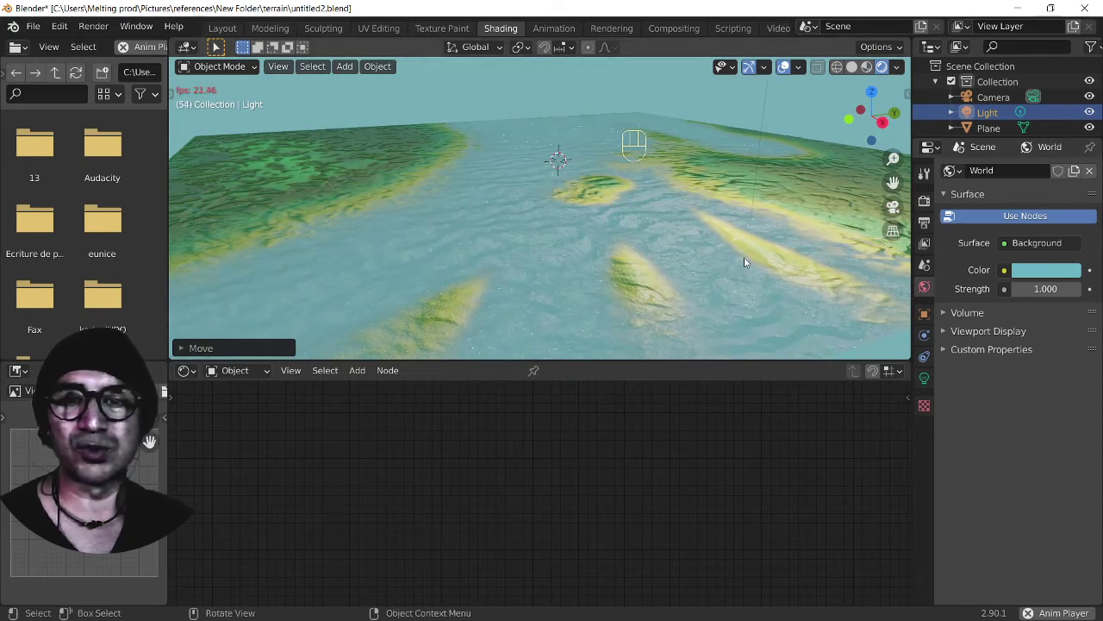
middle_click_drag(744, 257, 694, 189)
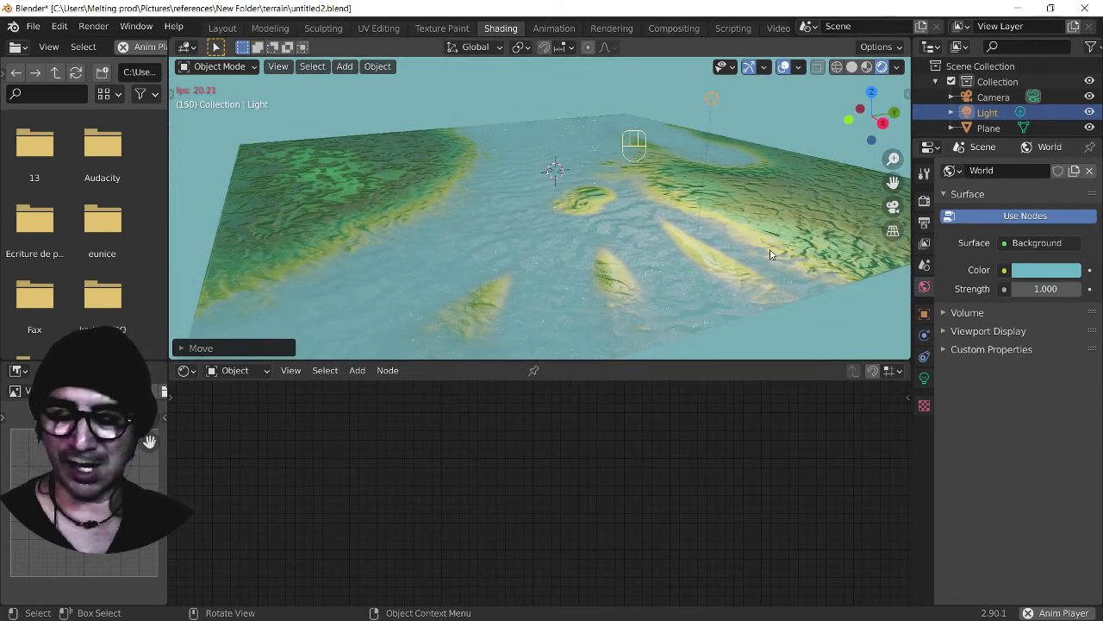
key("ctrl+space")
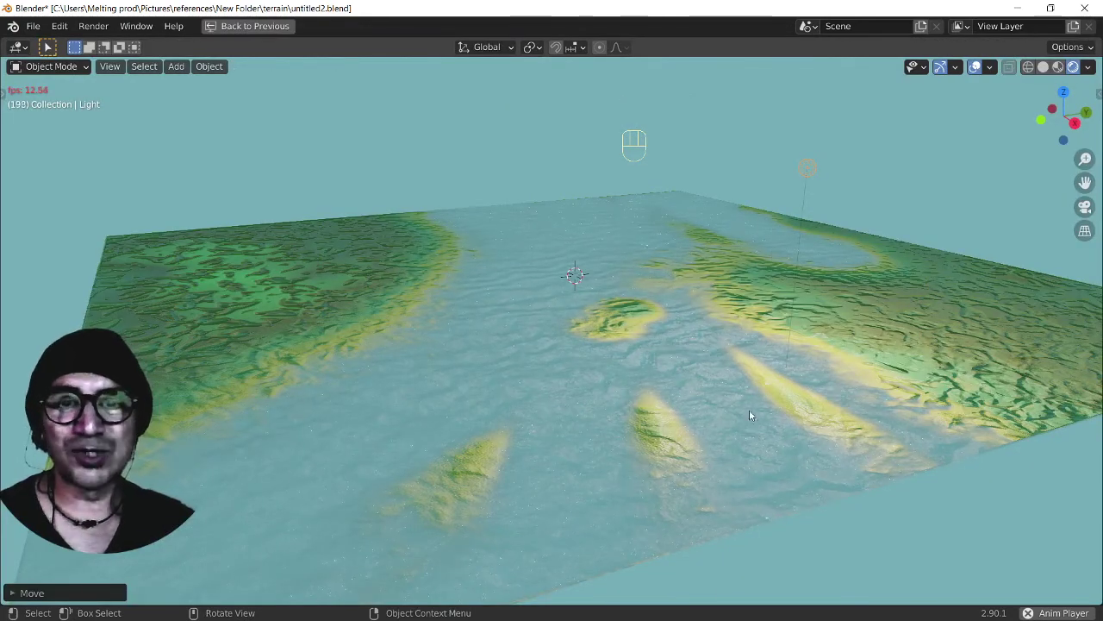